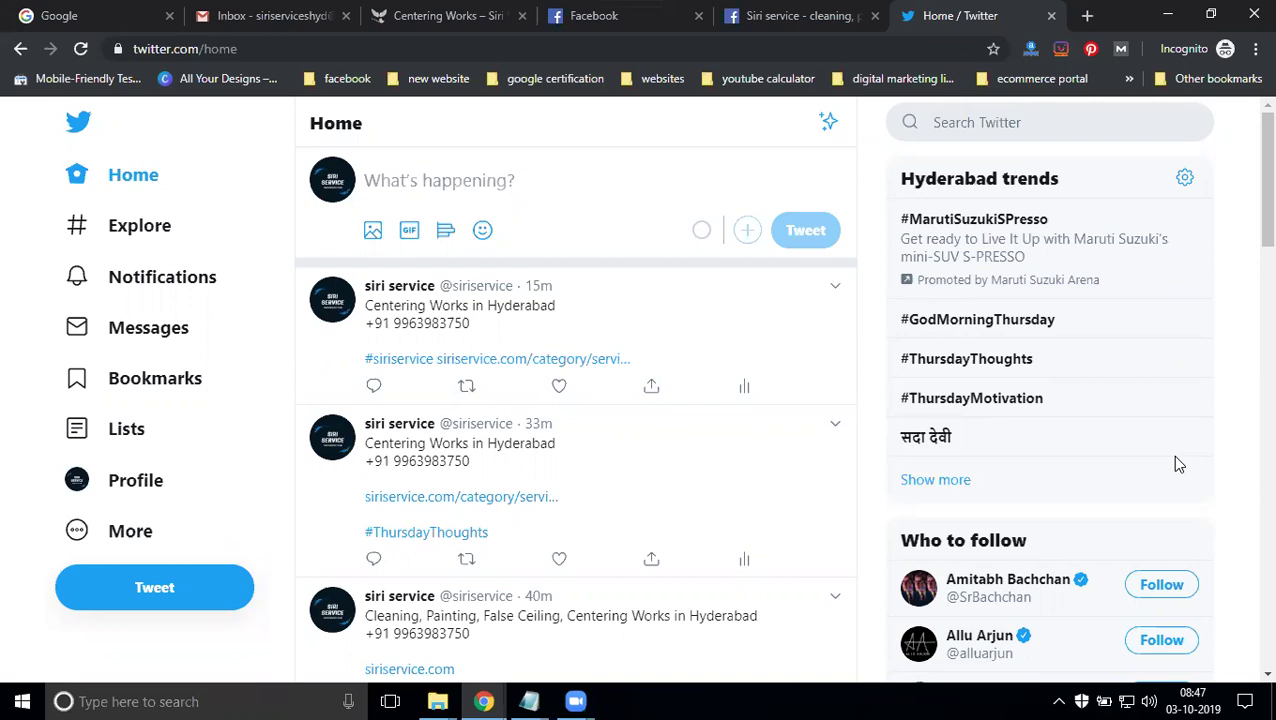
Glance at the top of the Siri service Facebook Page, then return to the Twitter home feed
click(770, 12)
scroll(722, 288, up, 3)
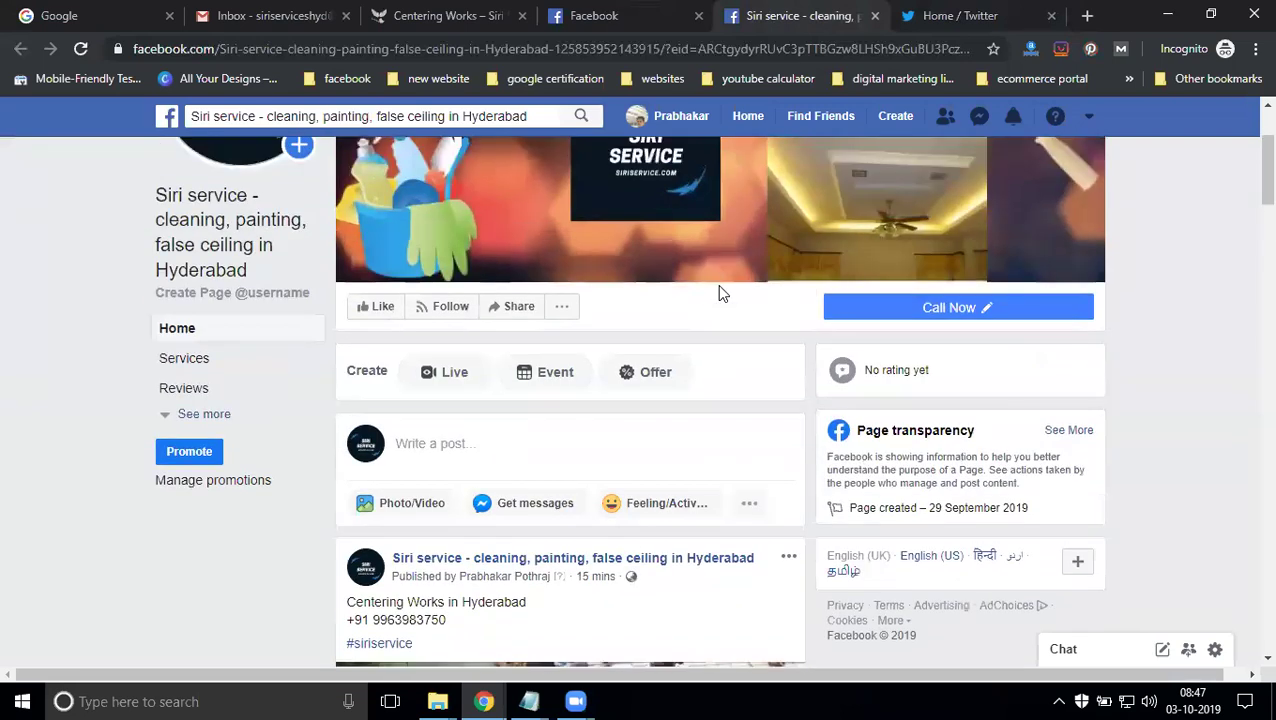
scroll(722, 293, up, 1)
click(975, 18)
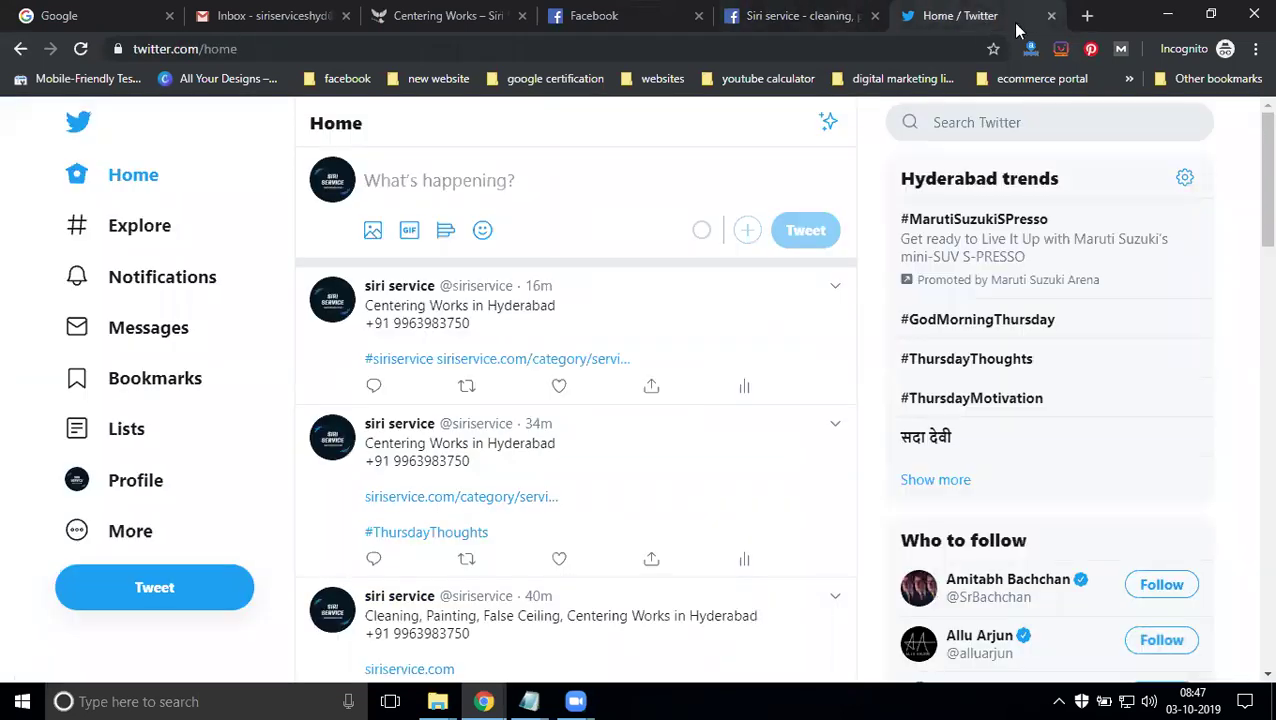
Review the linked Pages at facebook.com/twitter in a new tab, then close it and return to the Siri service Page
click(1087, 16)
text(f)
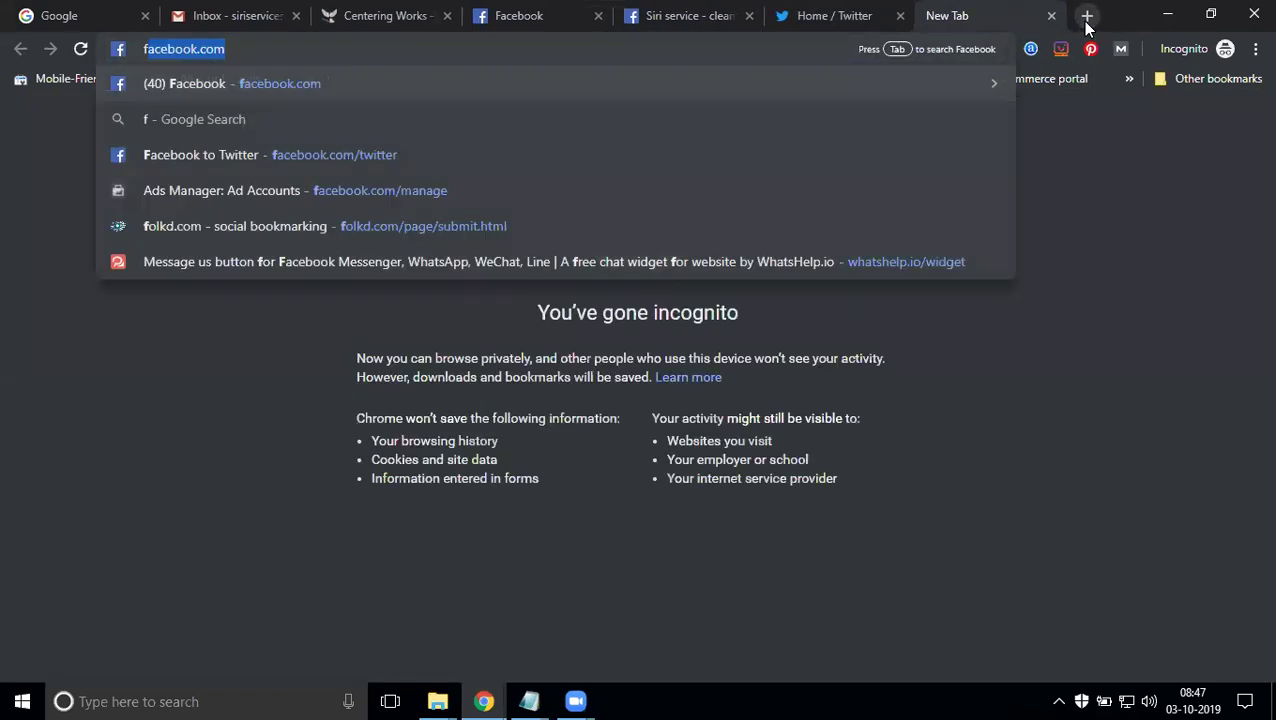
text(acebook.com/tw)
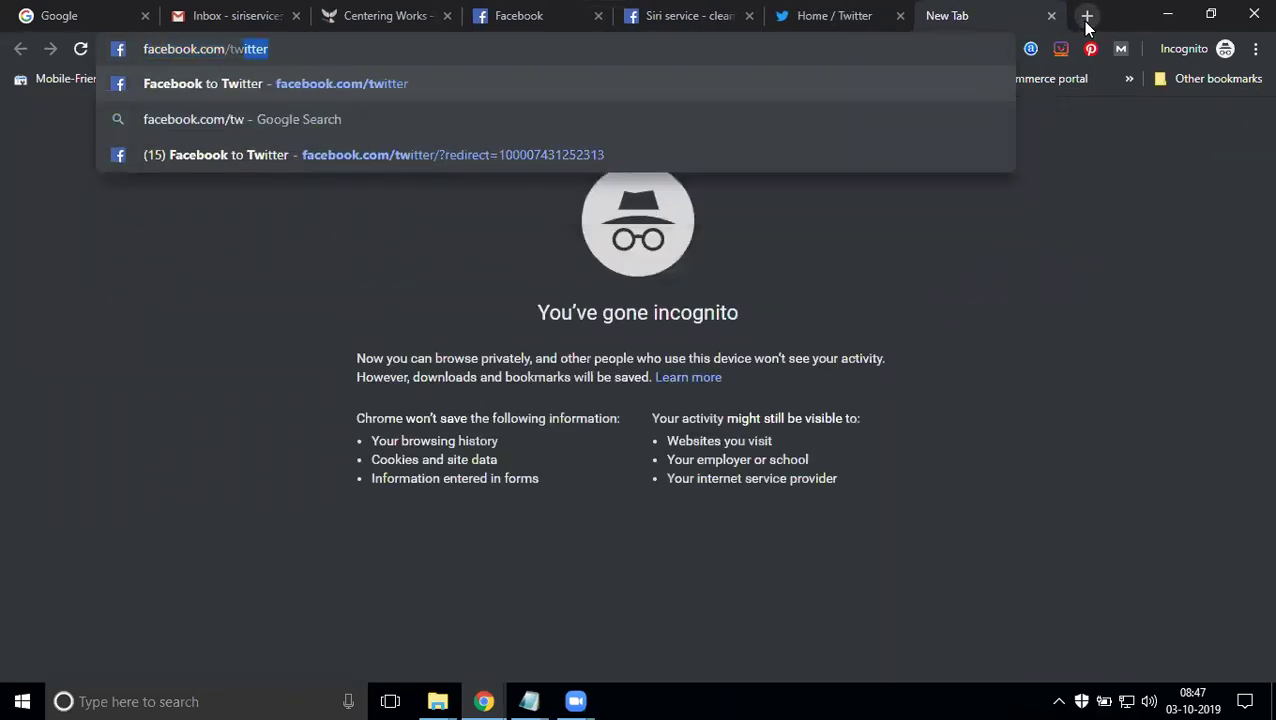
key(Return)
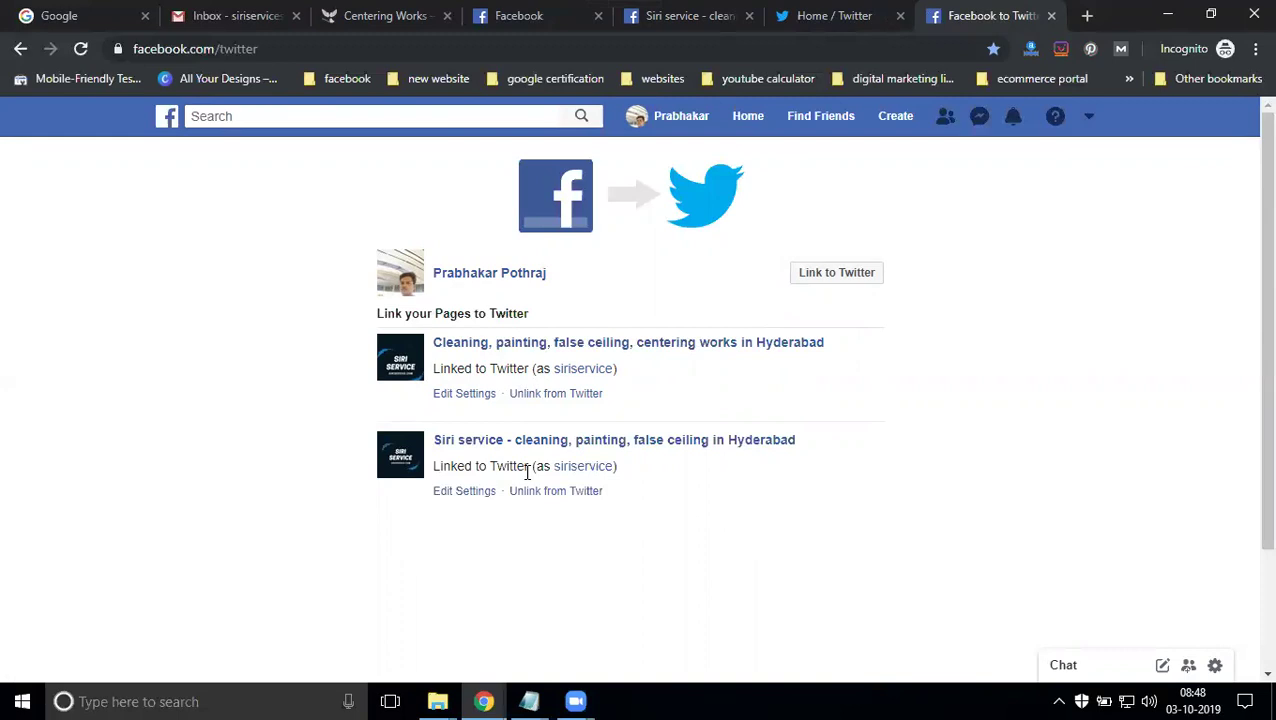
click(1052, 16)
click(815, 14)
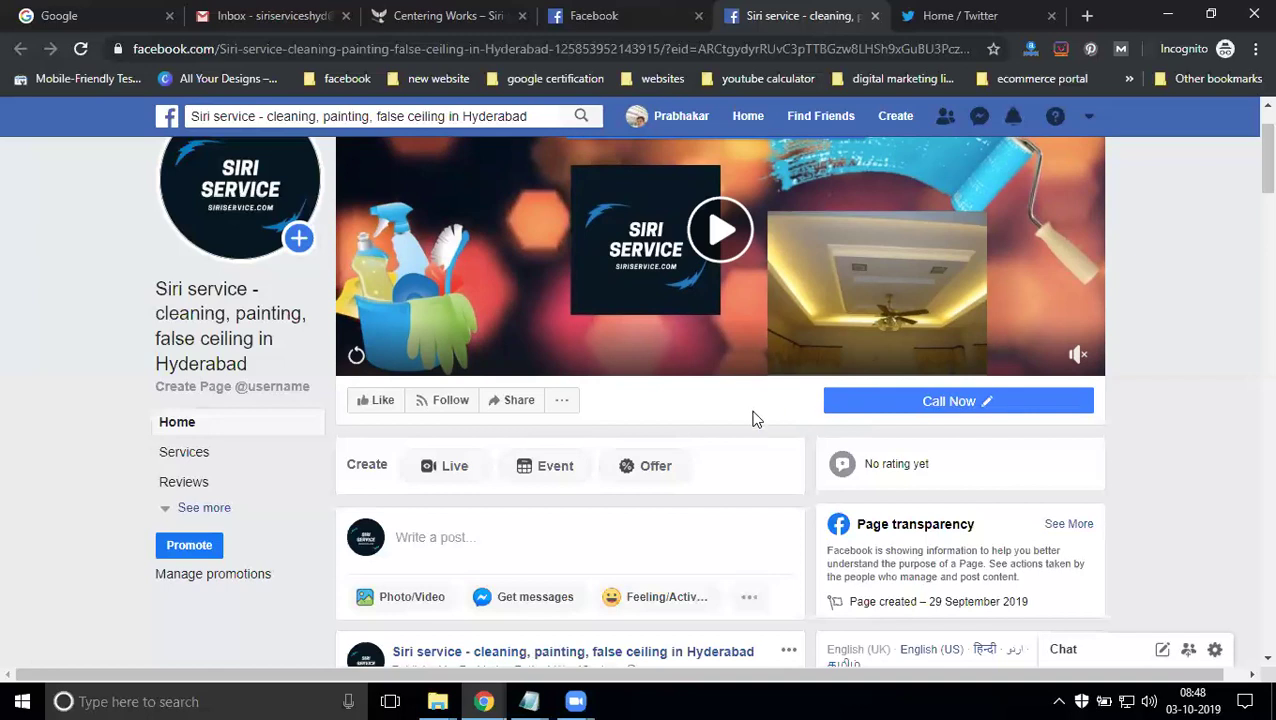
Copy the Siri Service website's Painting page address, then focus the Google search box
scroll(610, 420, down, 3)
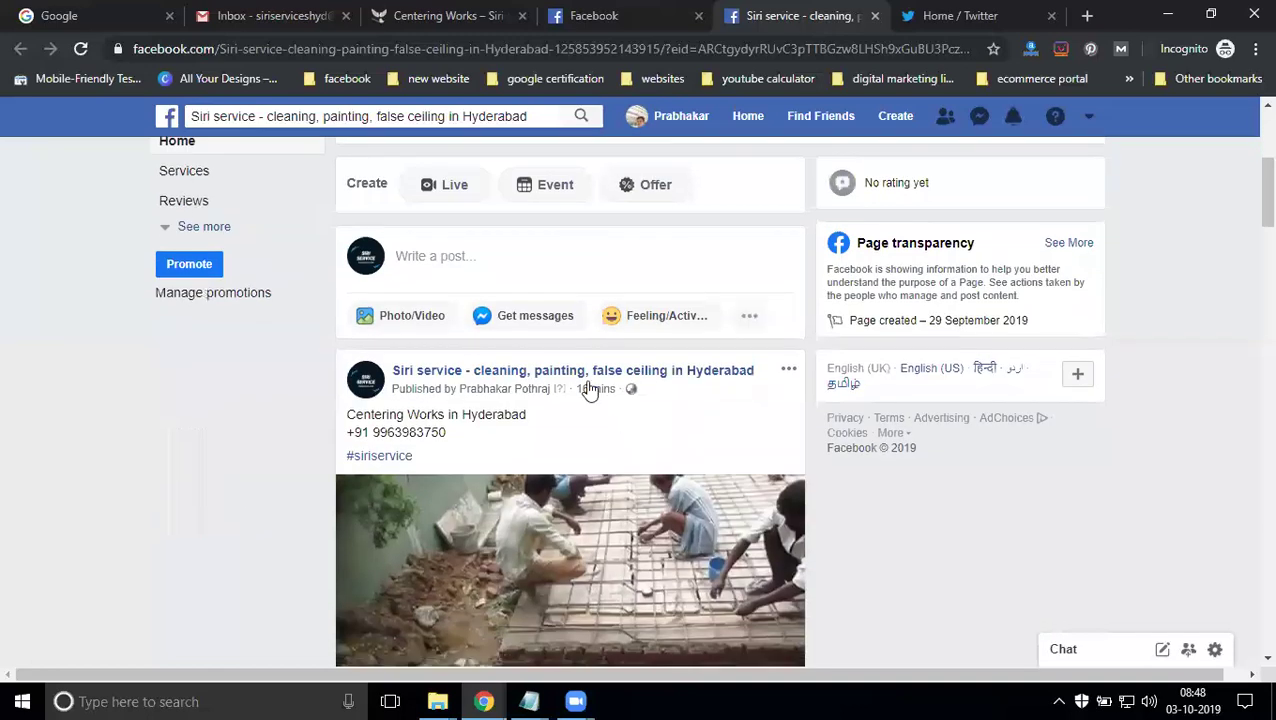
click(445, 13)
mouse_move(954, 199)
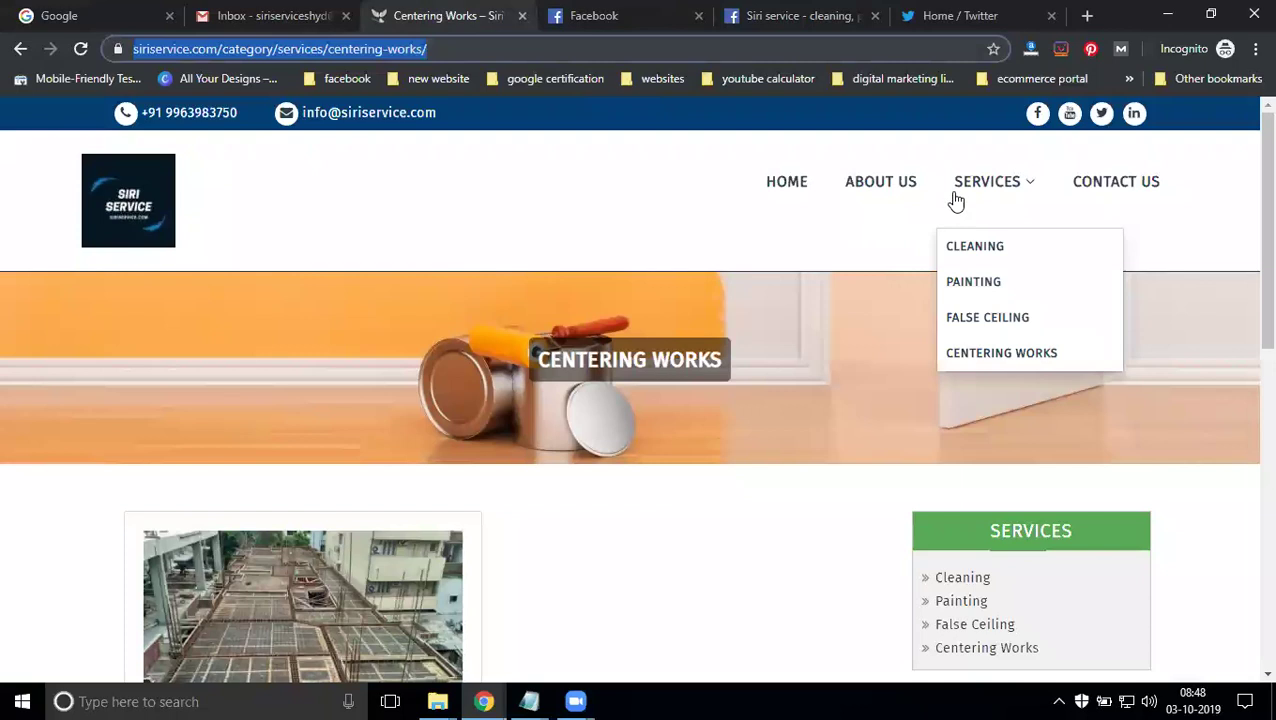
click(968, 282)
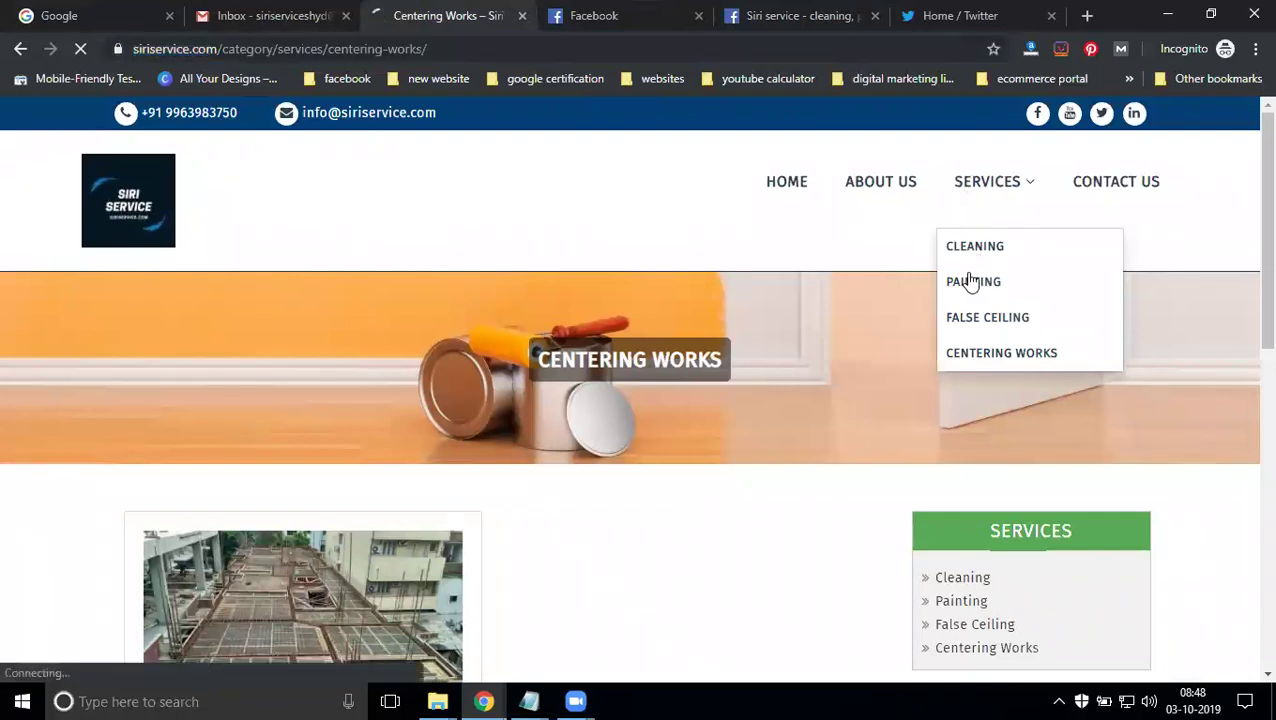
click(541, 50)
key(ctrl+c)
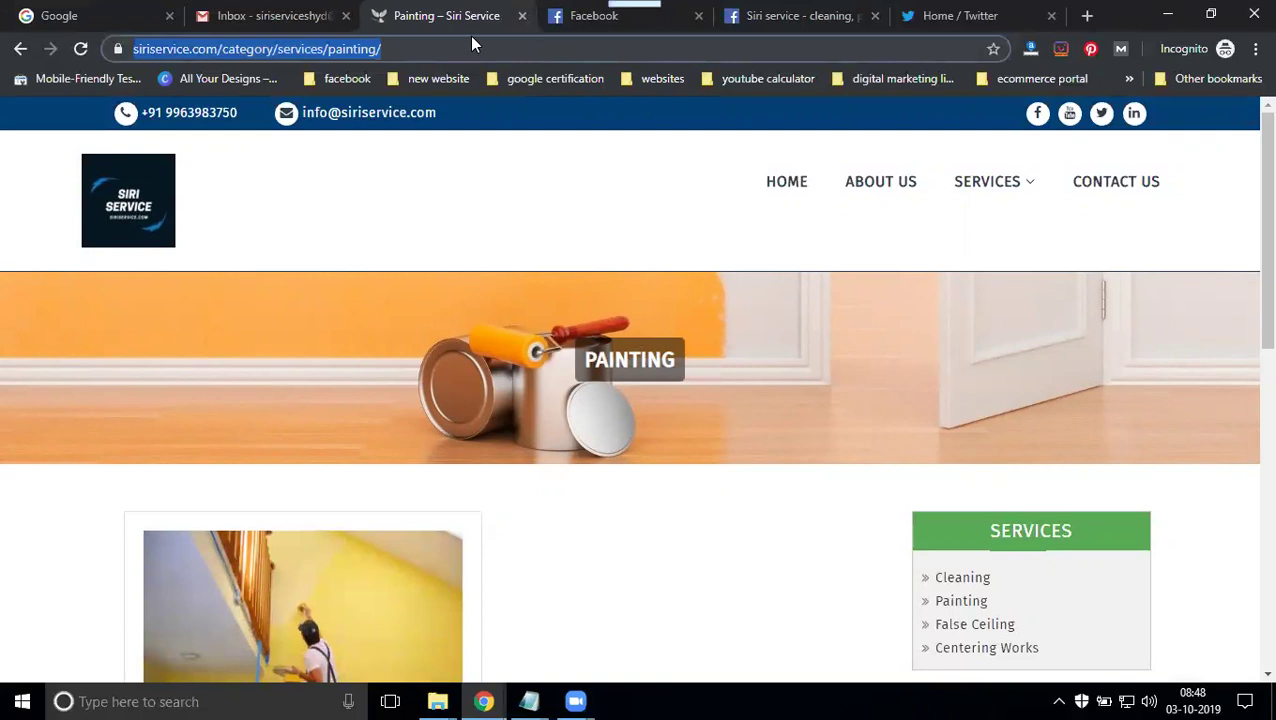
click(125, 12)
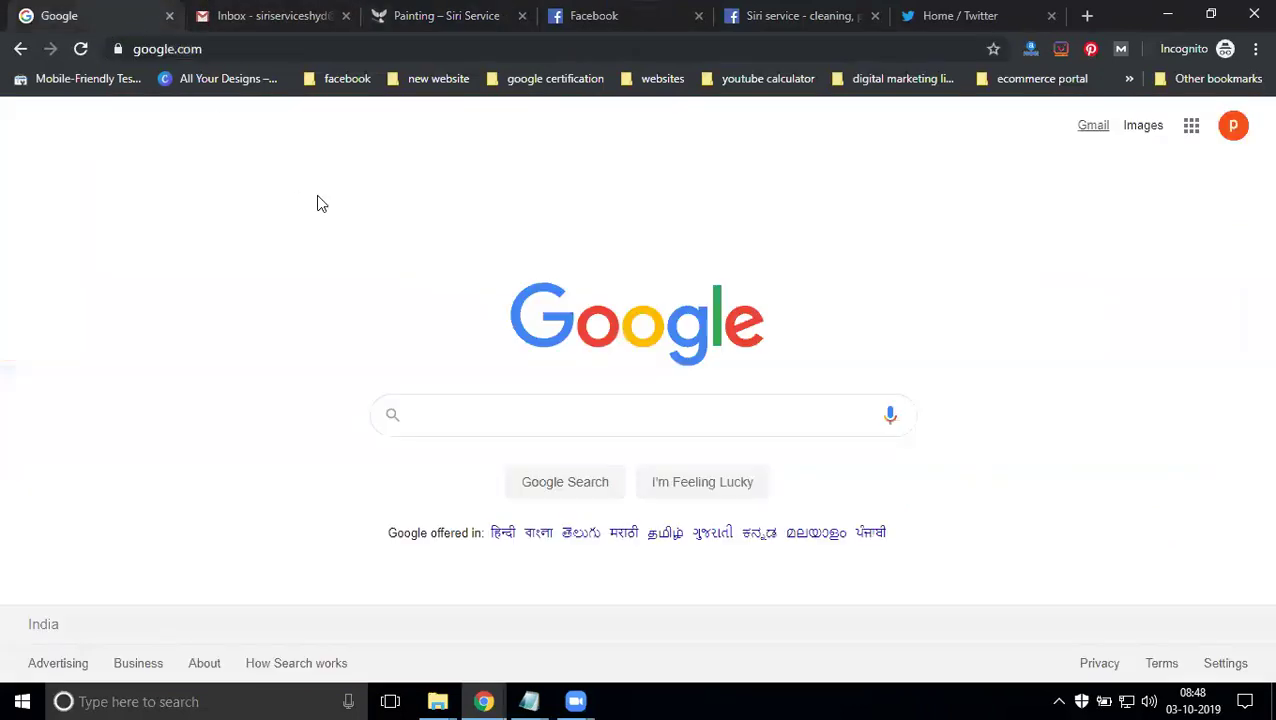
click(523, 425)
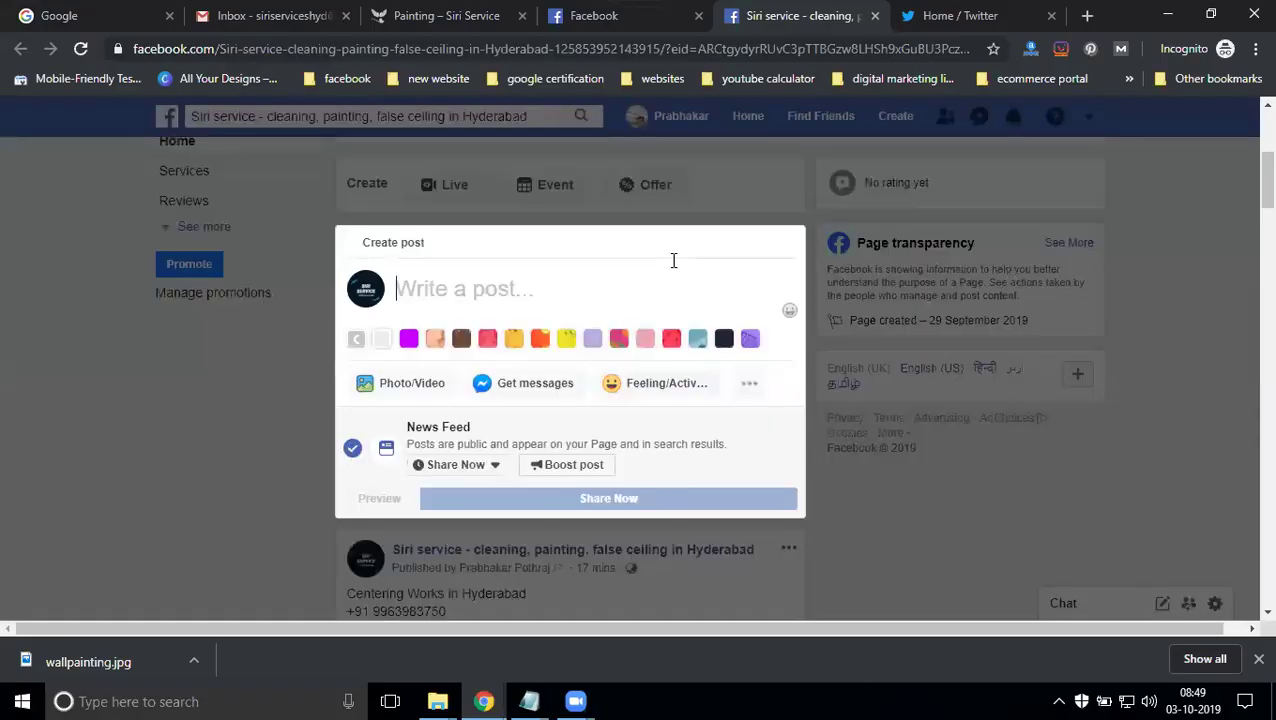
Paste the Painting page link into a new post and attach wallpainting as its preview image
key(ctrl+v)
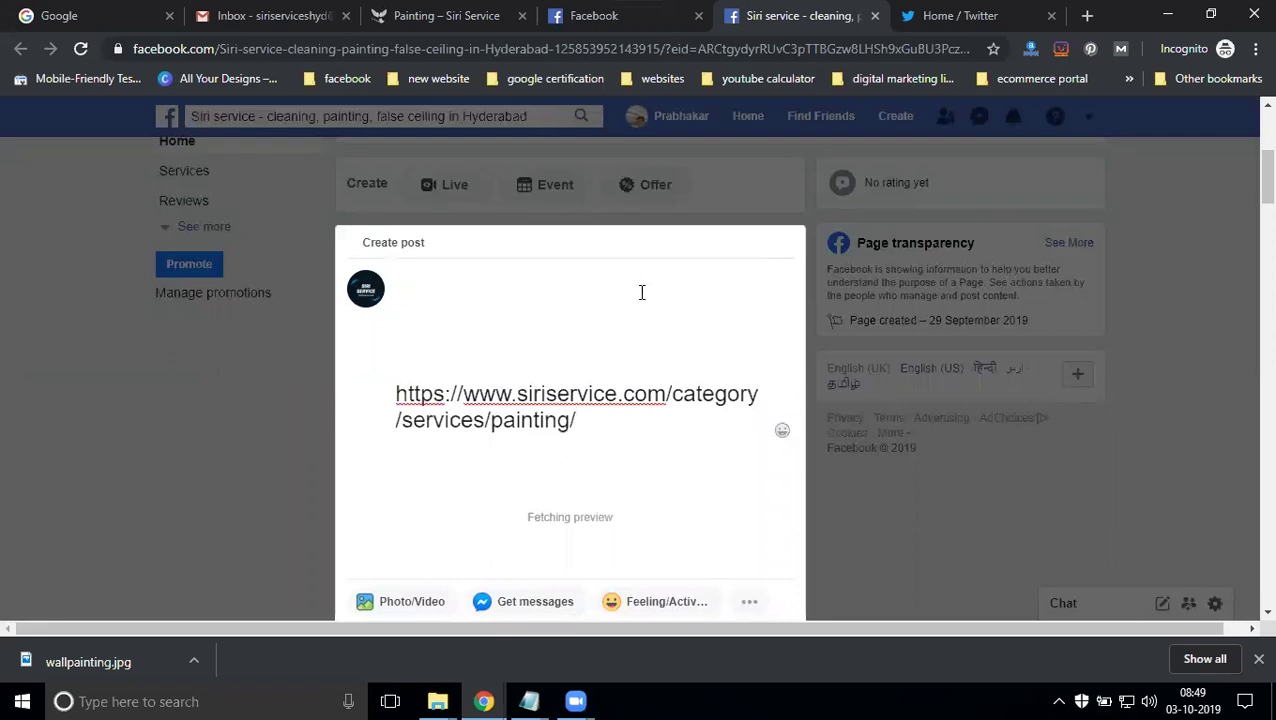
click(378, 529)
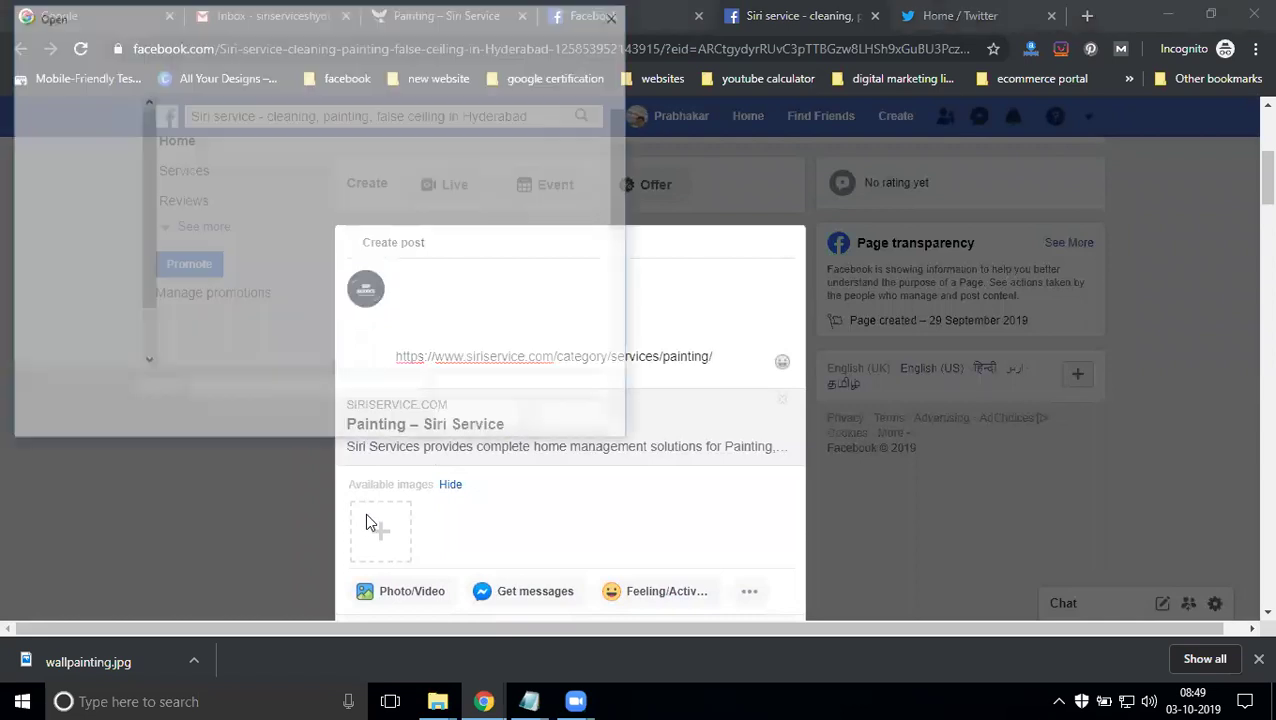
click(448, 290)
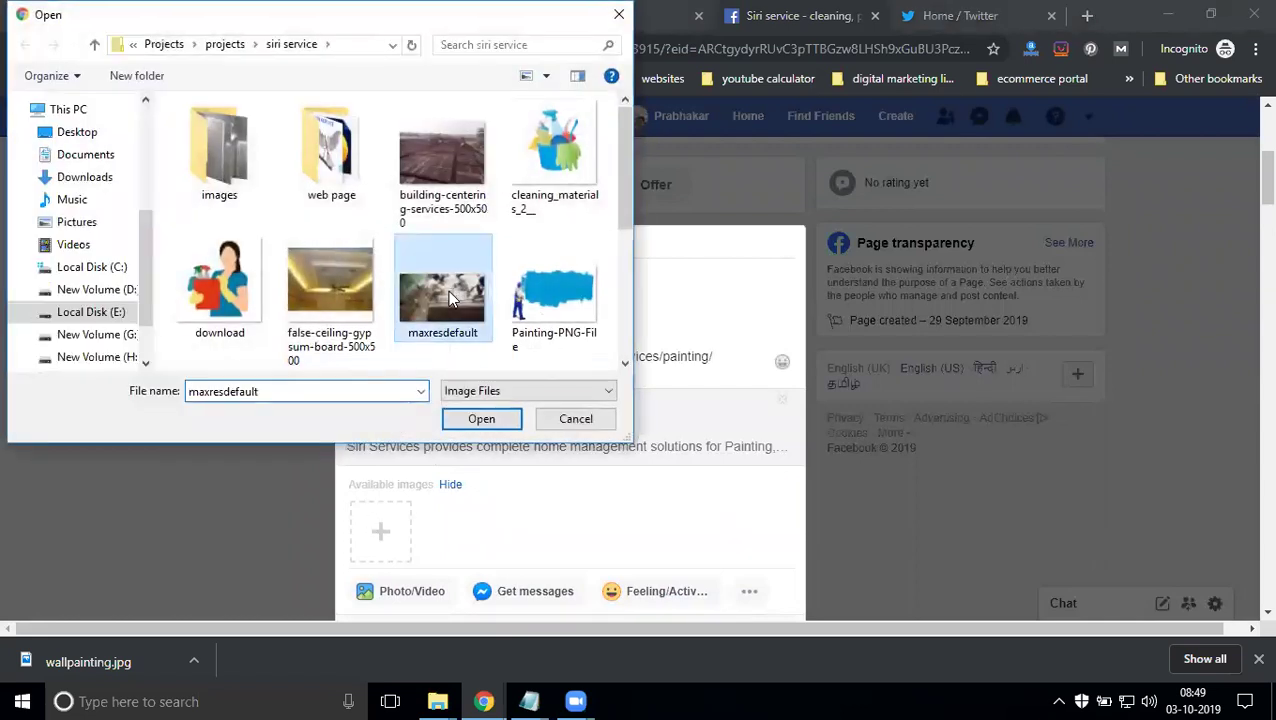
scroll(448, 290, down, 2)
double_click(219, 300)
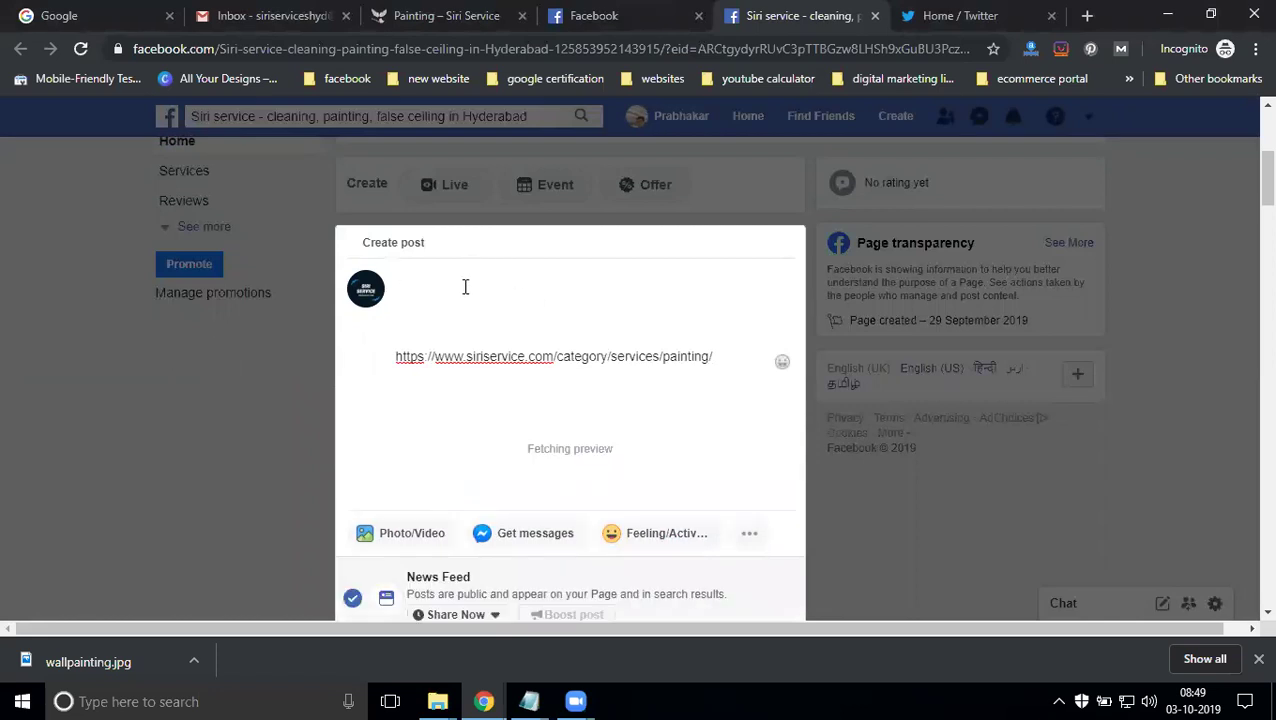
Write the caption 'Painters and painting Service in hyderabad' above the link
text(#painting)
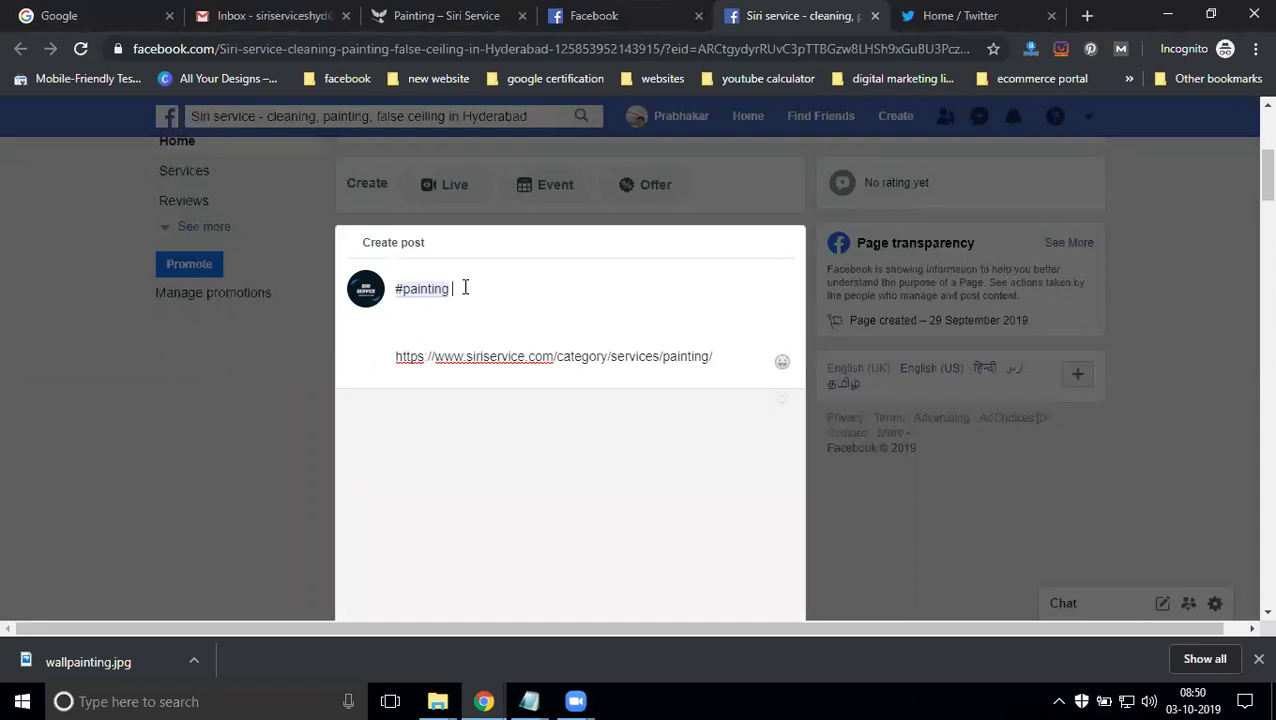
key(Home)
text(Painter)
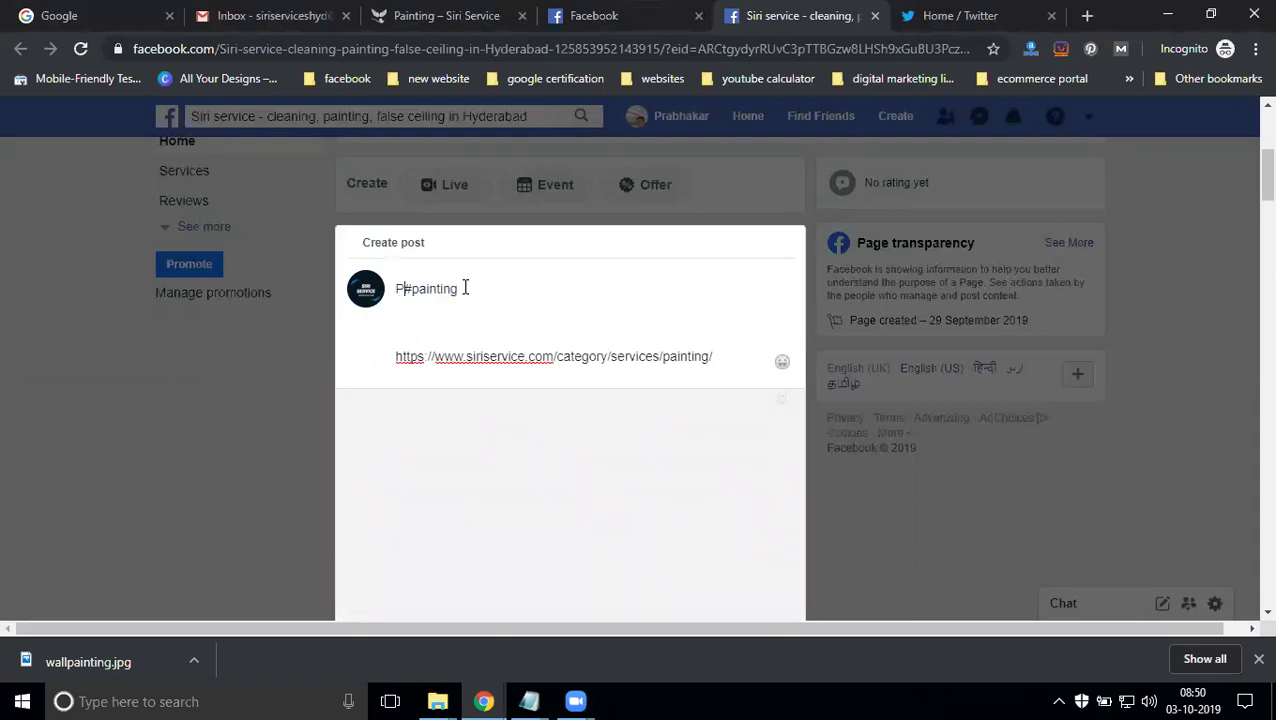
text(s and)
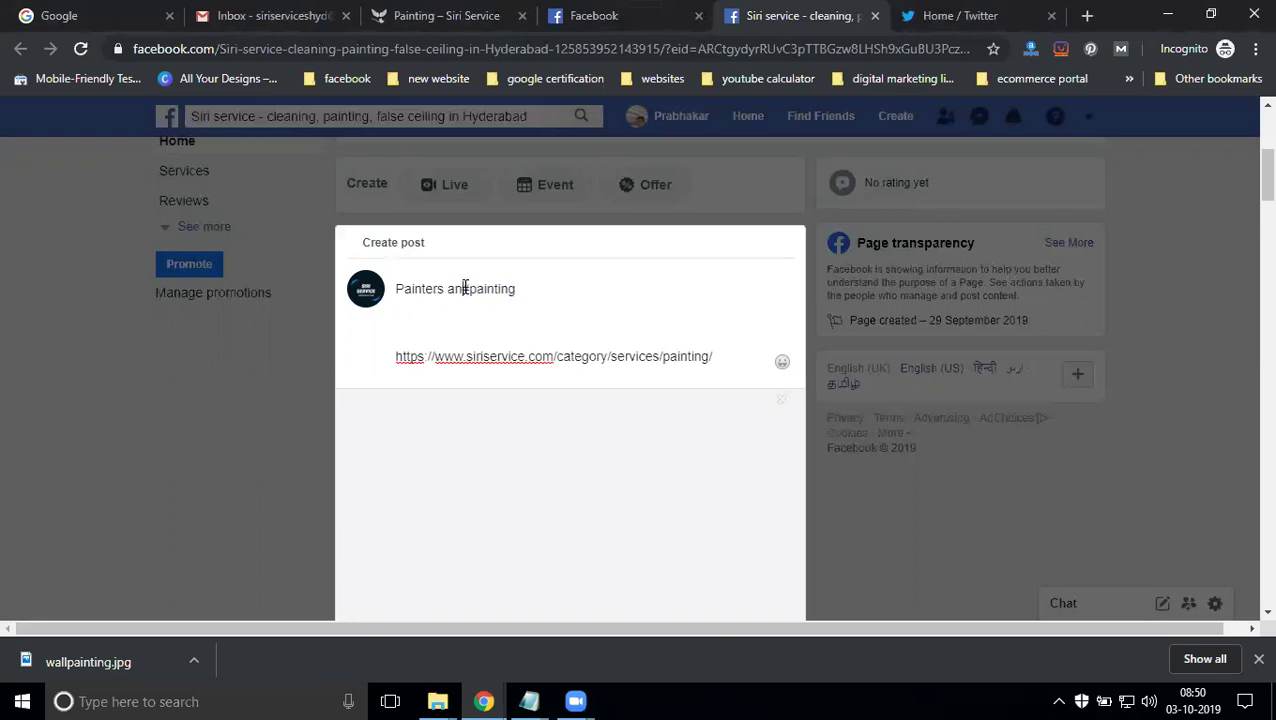
click(554, 288)
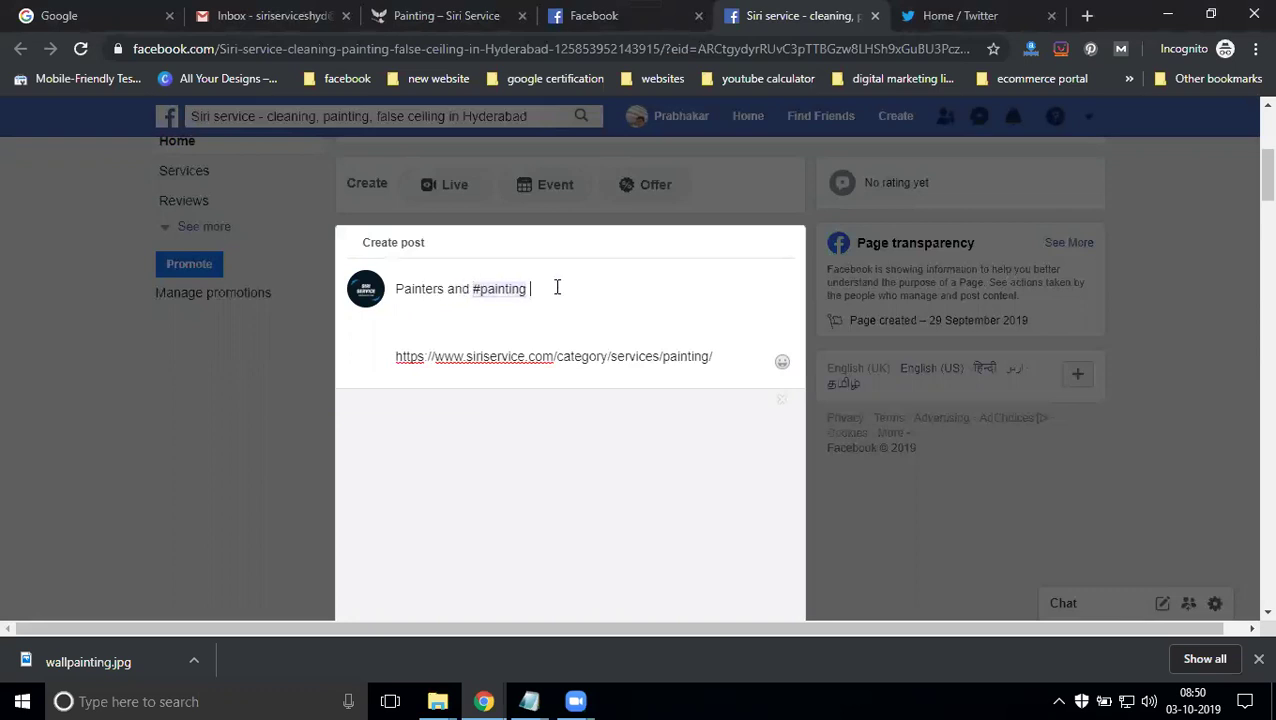
text(Service in hyderabad)
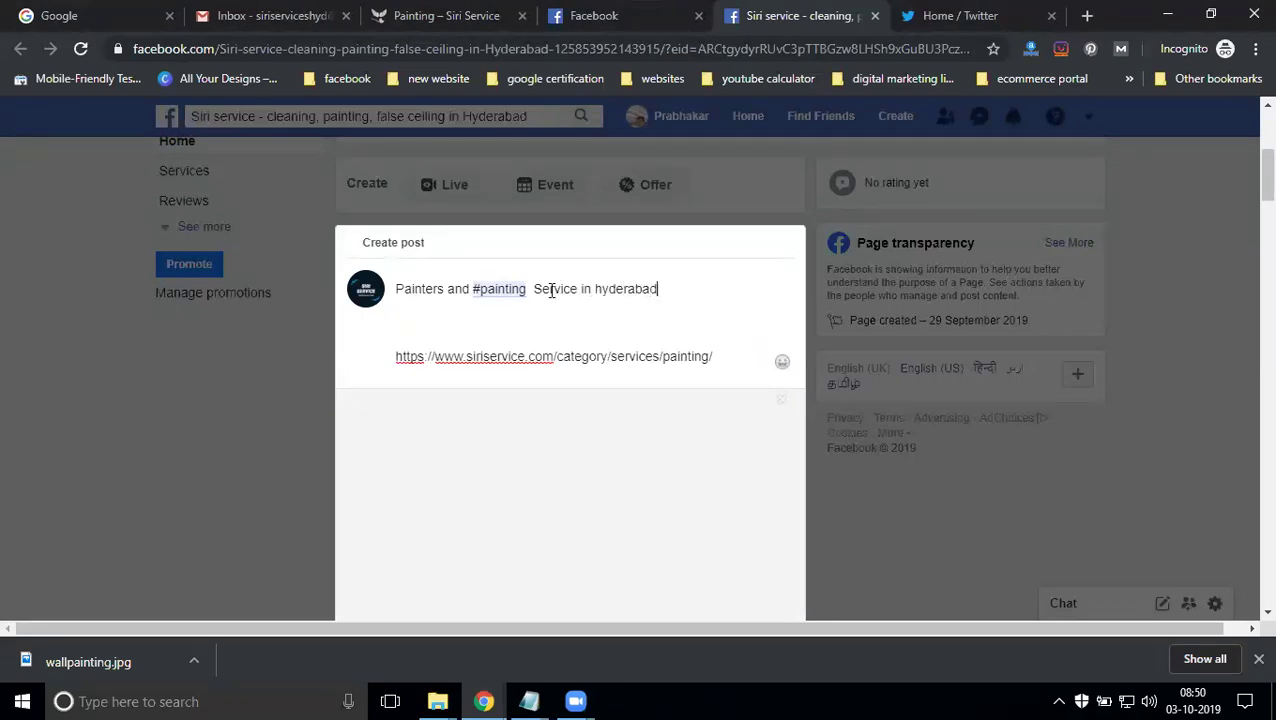
click(481, 292)
key(BackSpace)
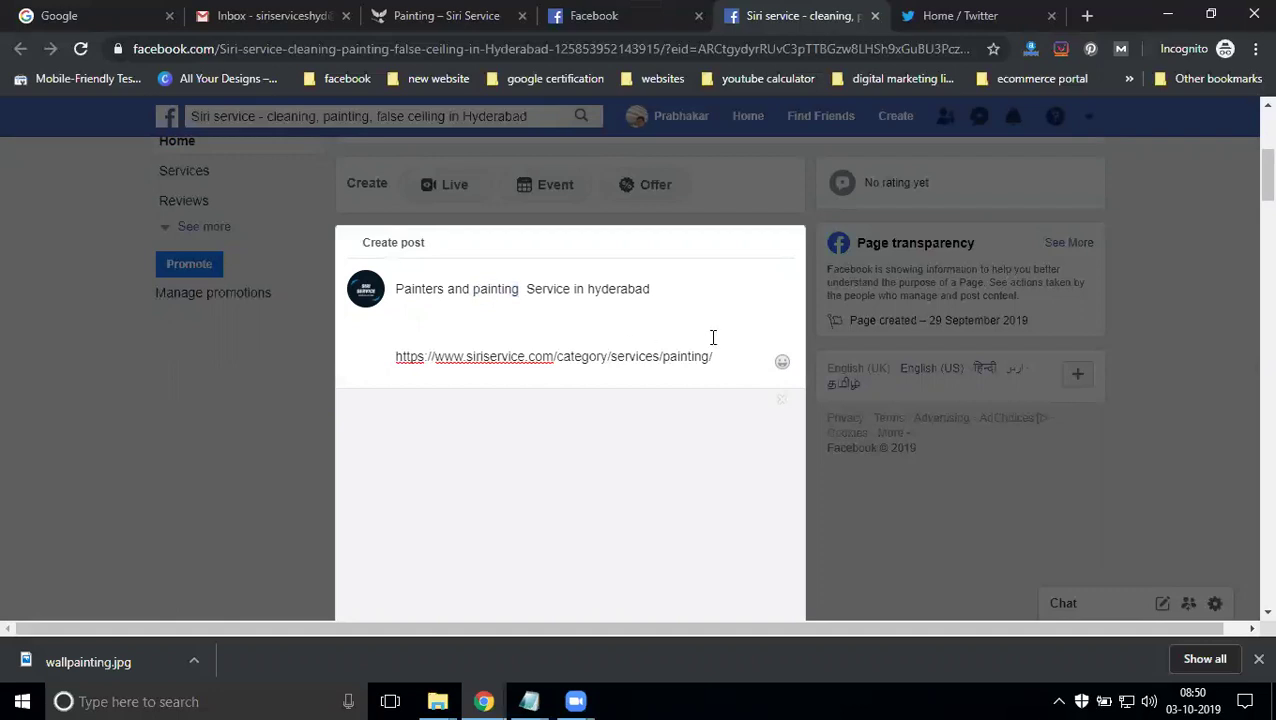
Delete the pasted Painting page URL line from the post text
scroll(683, 347, down, 2)
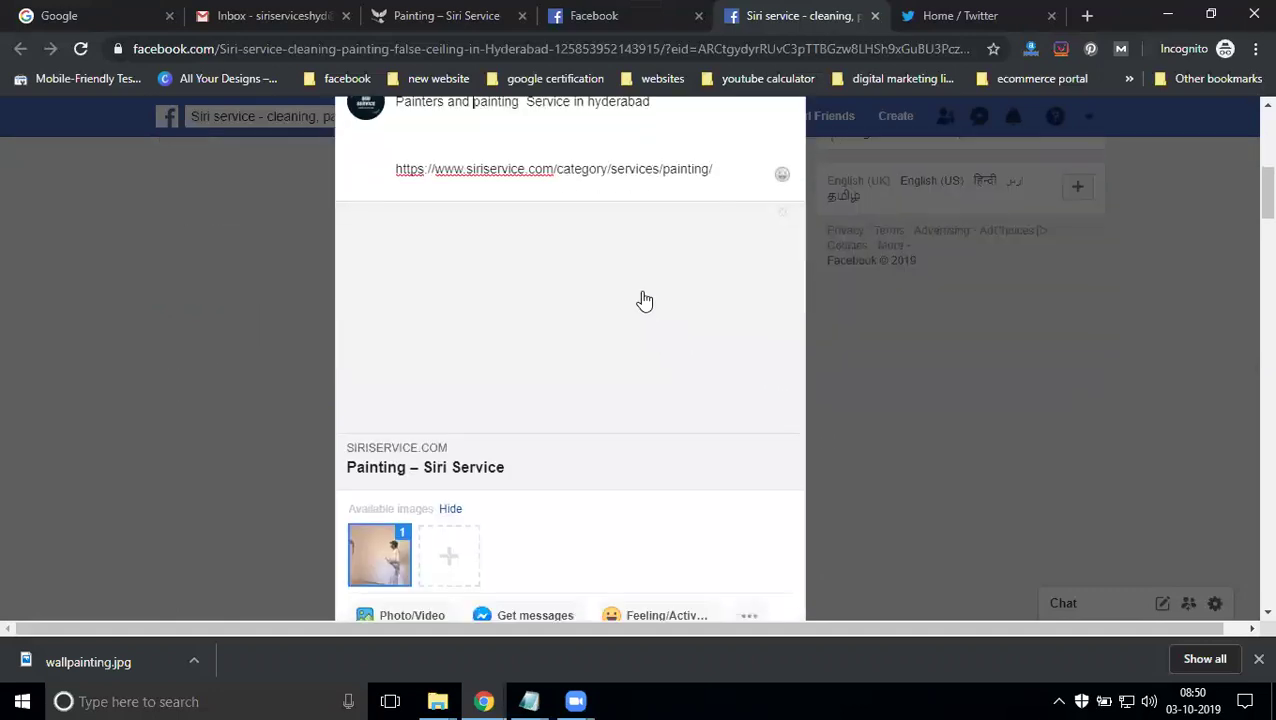
triple_click(609, 165)
key(BackSpace)
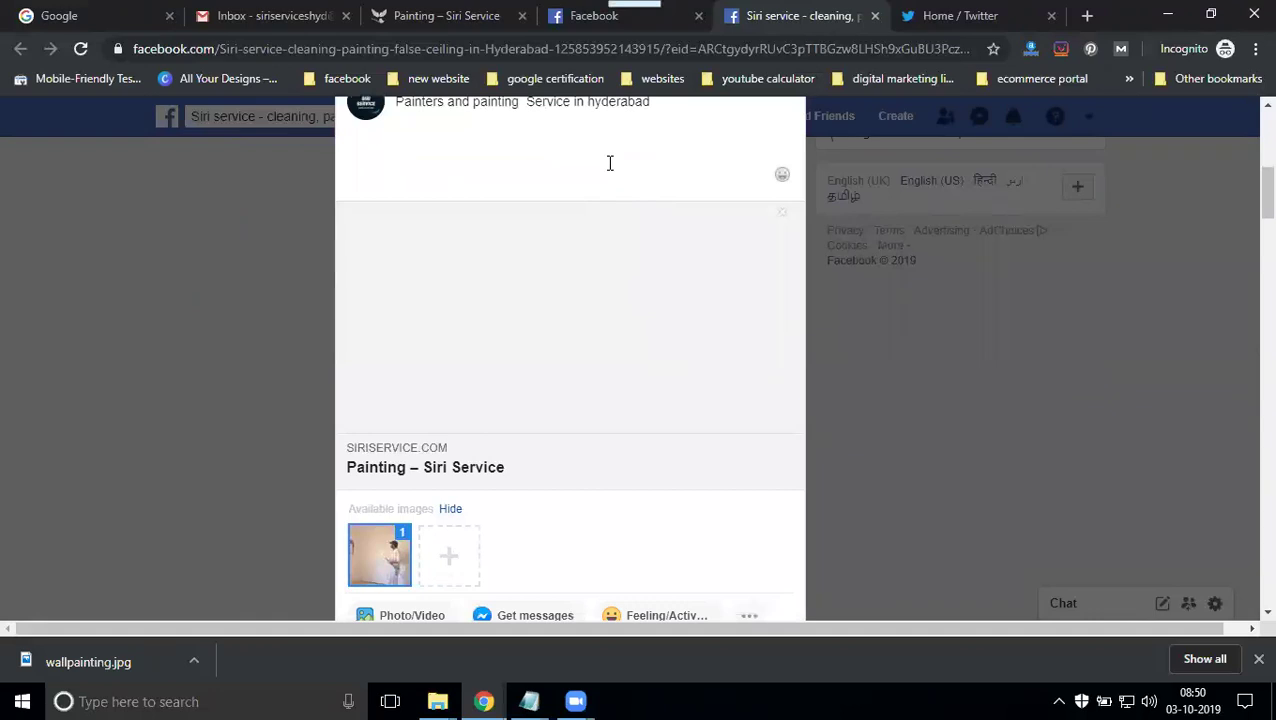
Add hashtags #siriservice #wallpainting #painting #painter and select all the post text
scroll(609, 165, up, 1)
text(#siti)
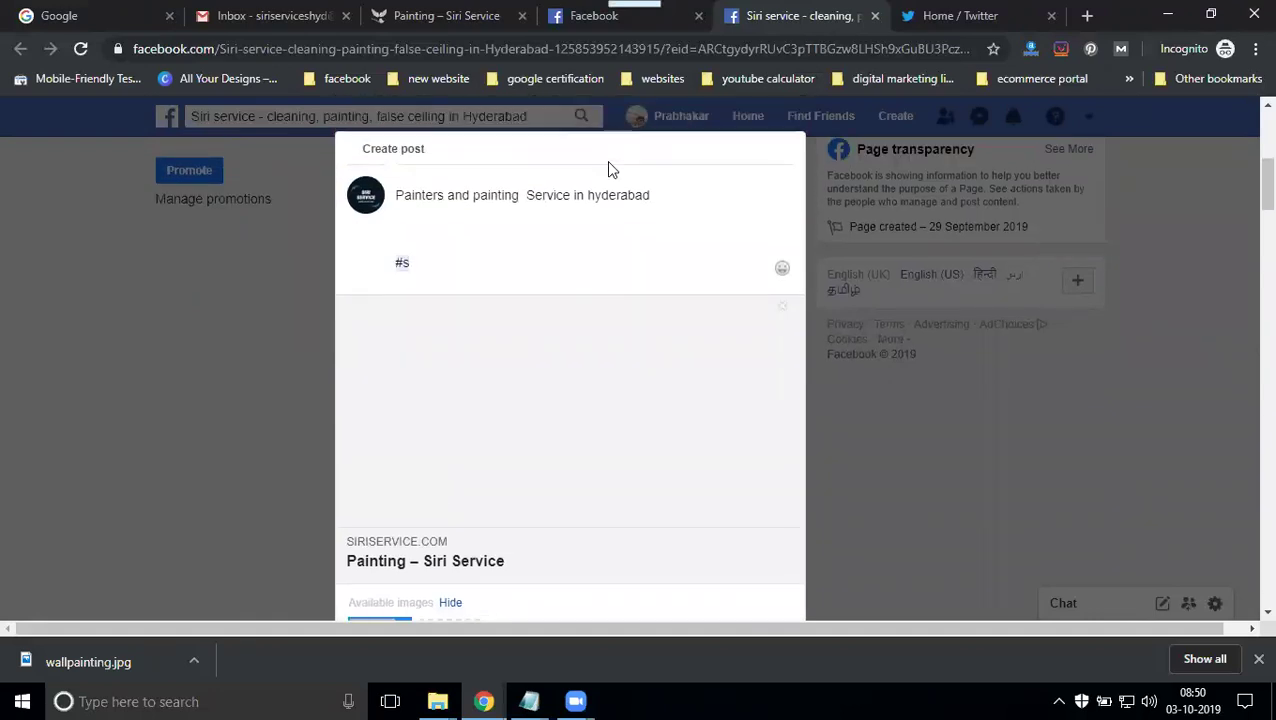
key(BackSpace)
key(BackSpace)
text(riservc)
key(BackSpace)
text(ice #wallp)
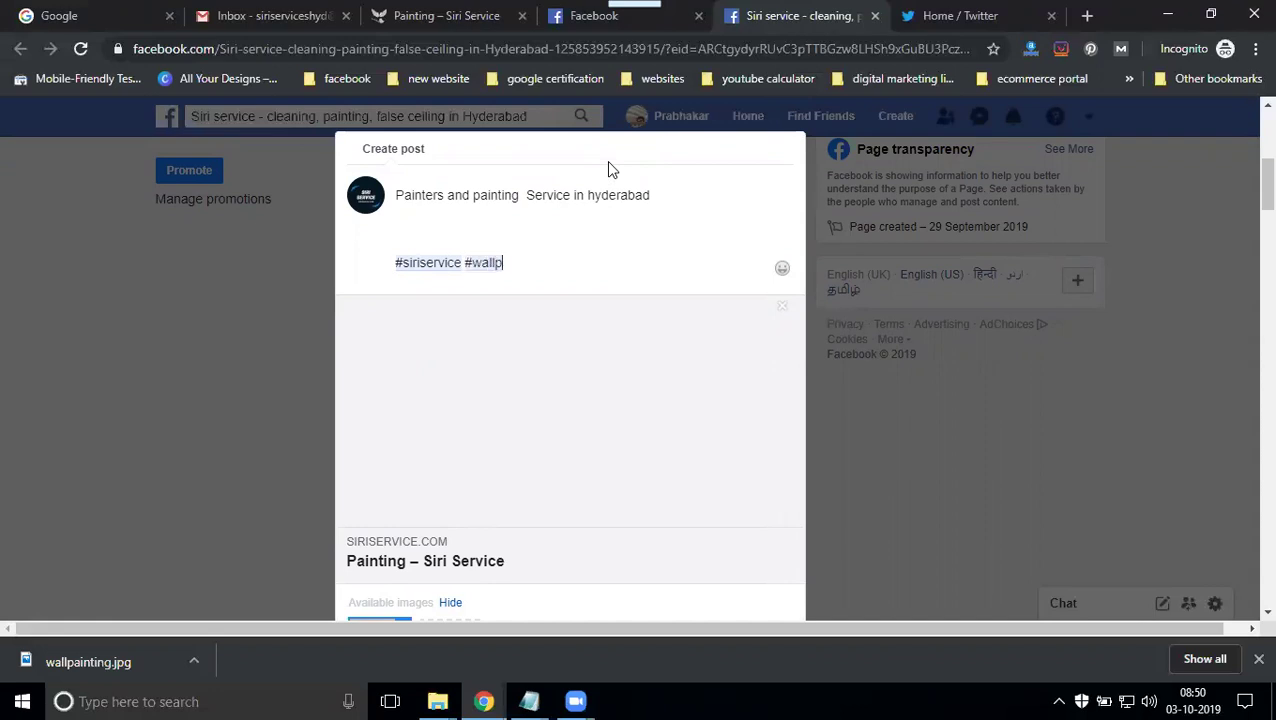
text(ainting #pa)
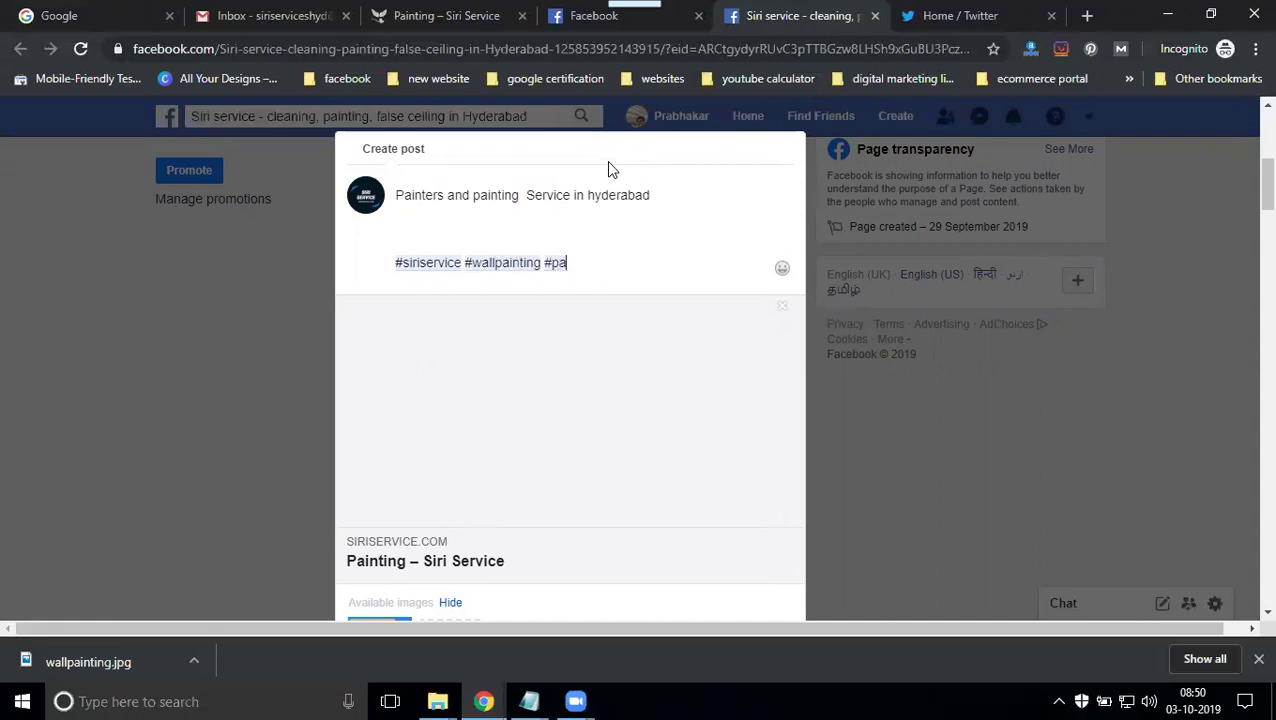
text(inting #painter)
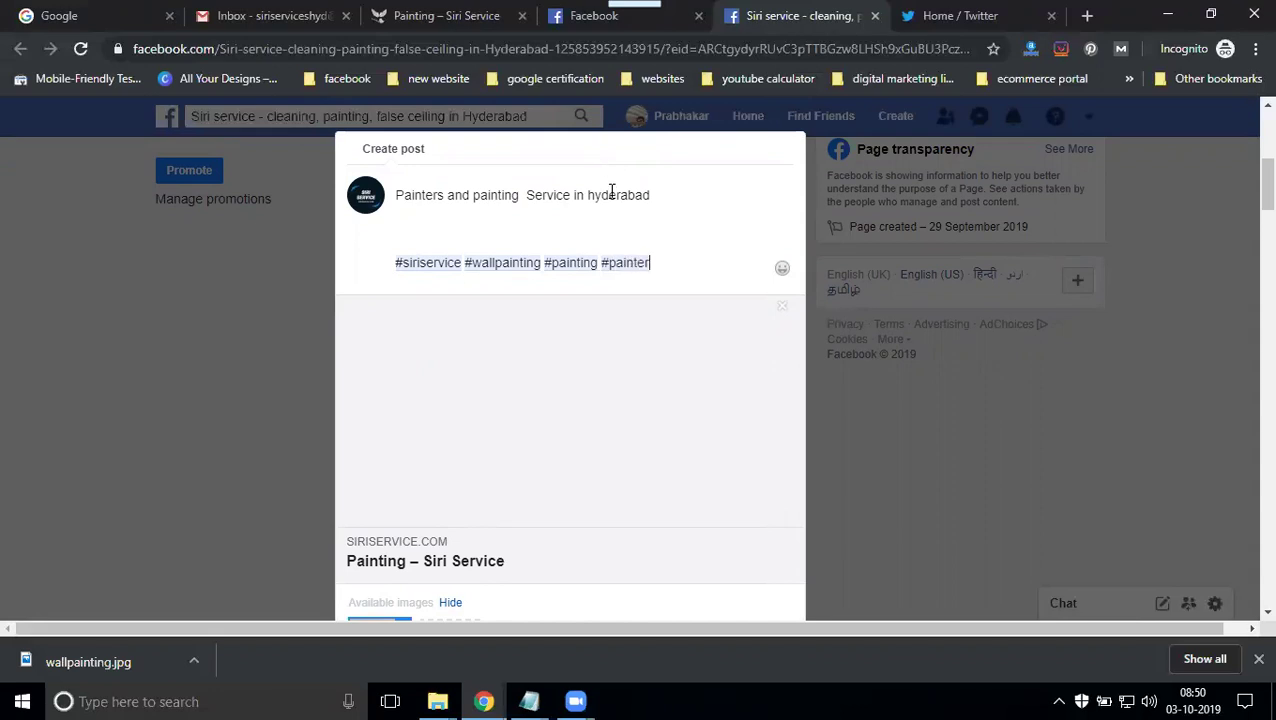
click(612, 208)
key(ctrl+a)
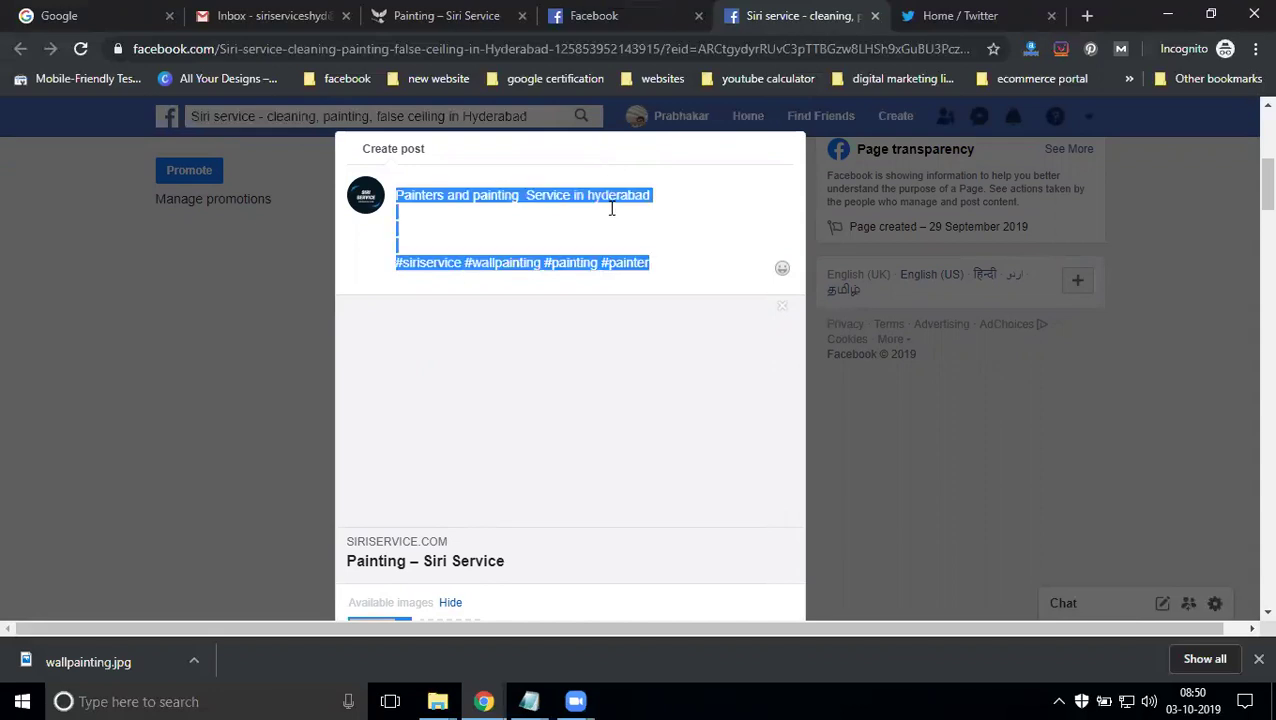
scroll(612, 230, down, 3)
scroll(612, 245, down, 1)
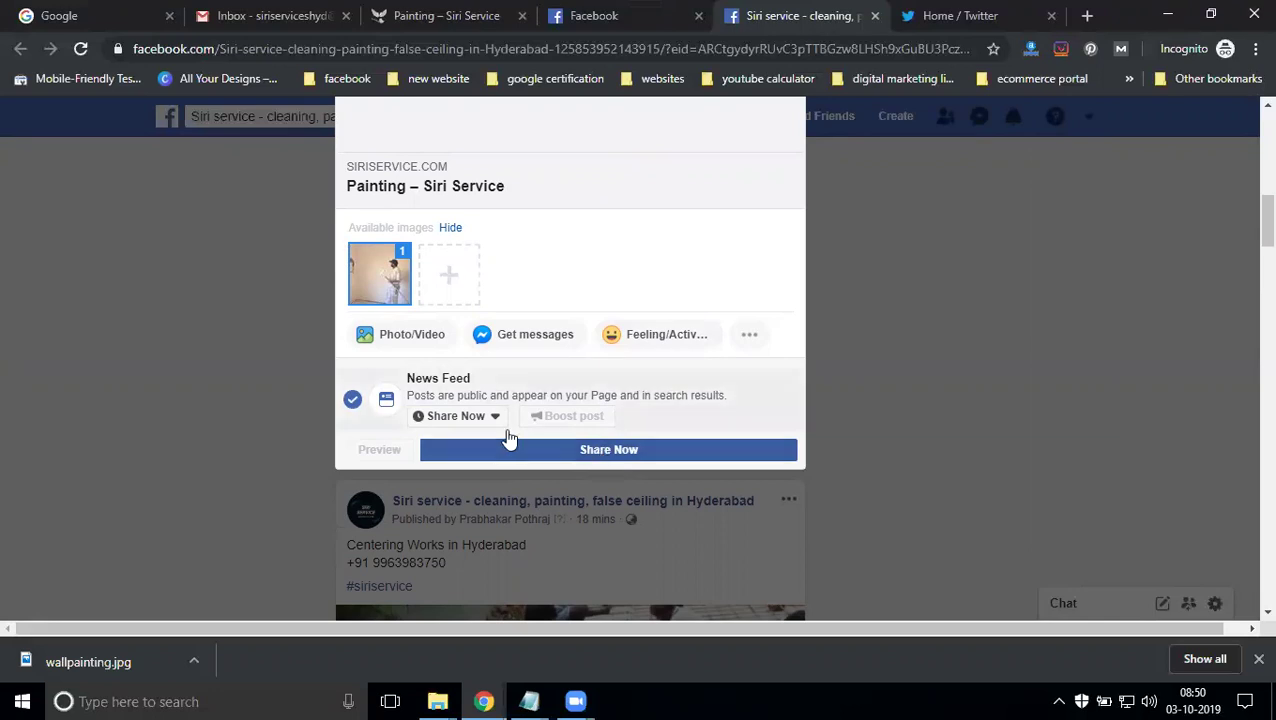
Set the post's backdate to 28 September 2019
click(452, 418)
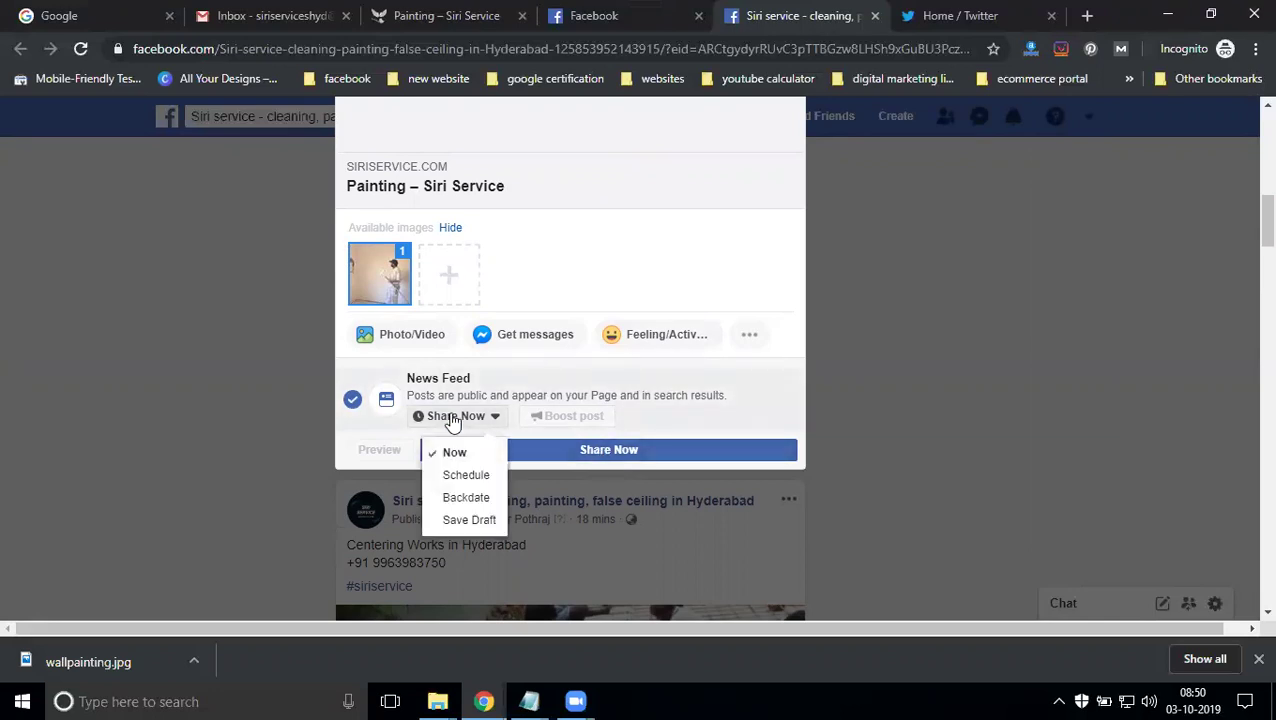
click(460, 499)
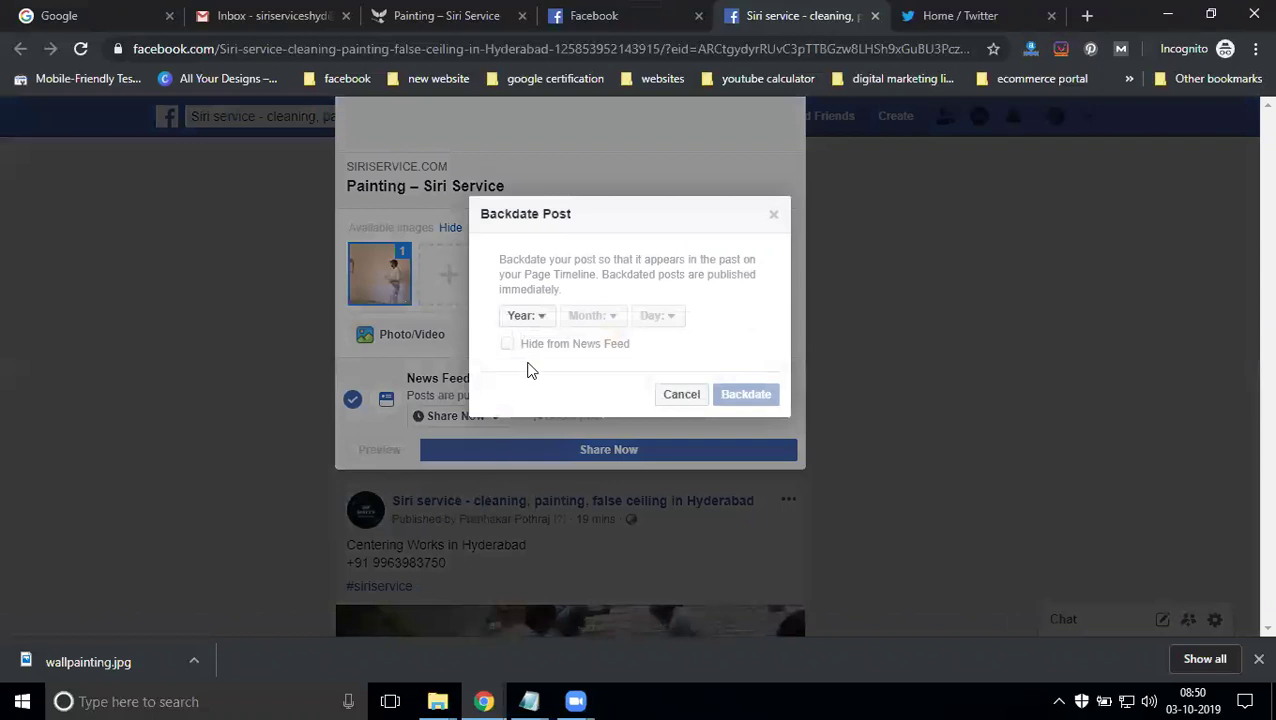
click(528, 318)
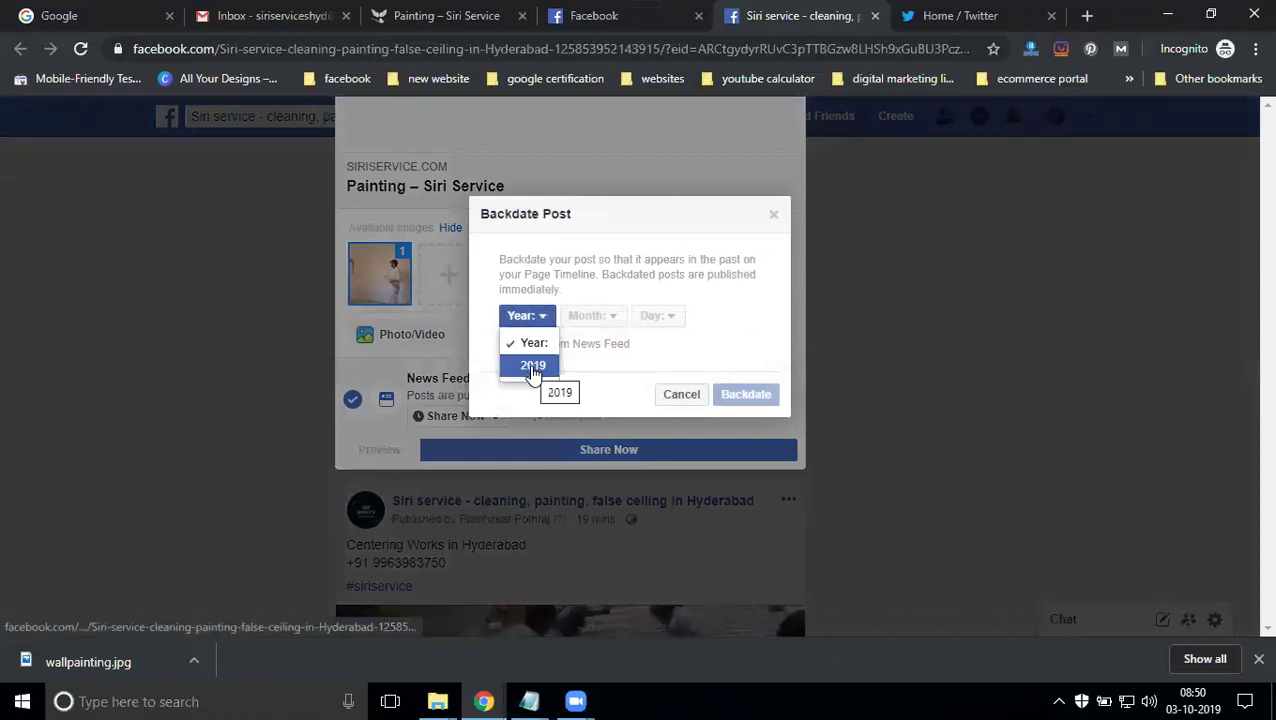
click(532, 367)
click(587, 318)
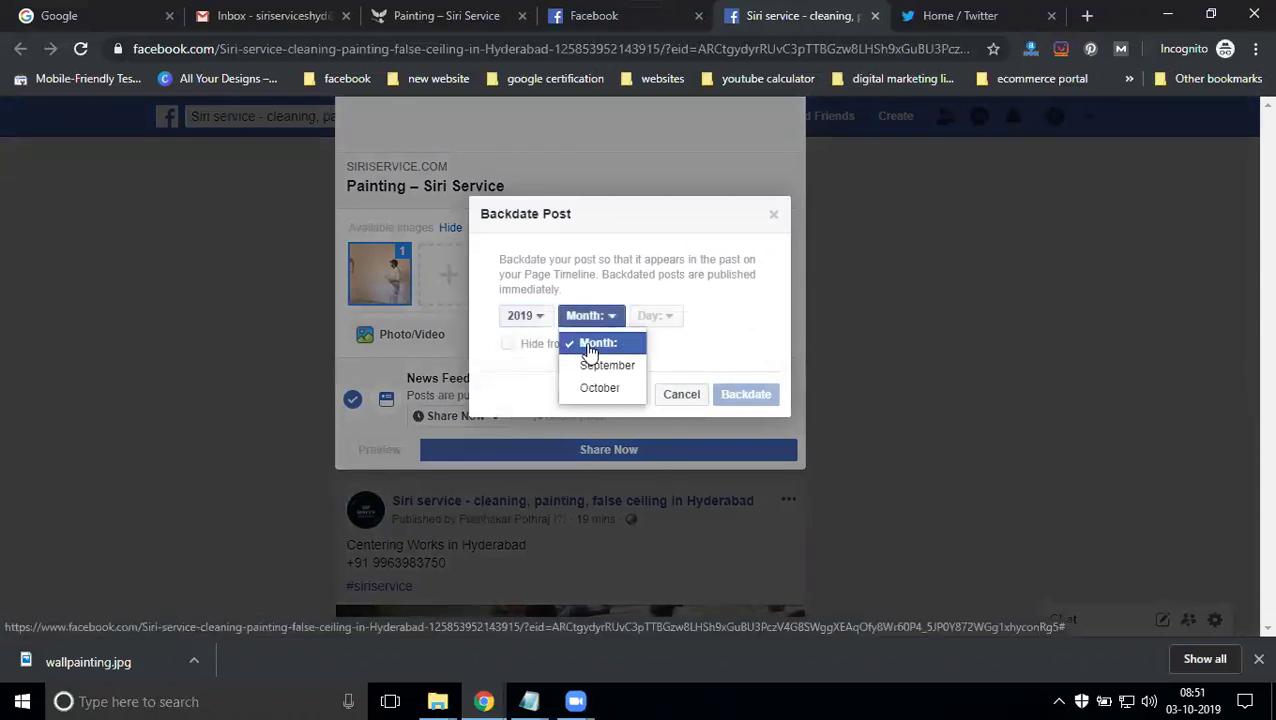
click(592, 370)
click(691, 316)
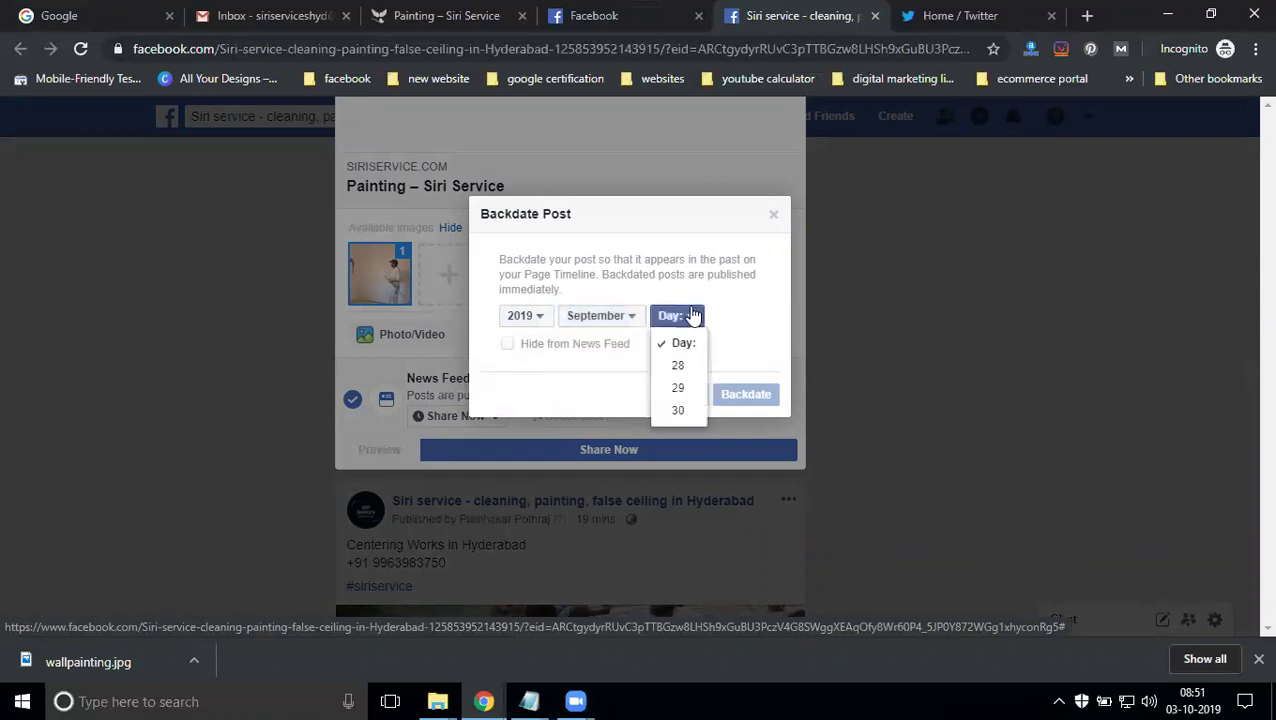
click(675, 366)
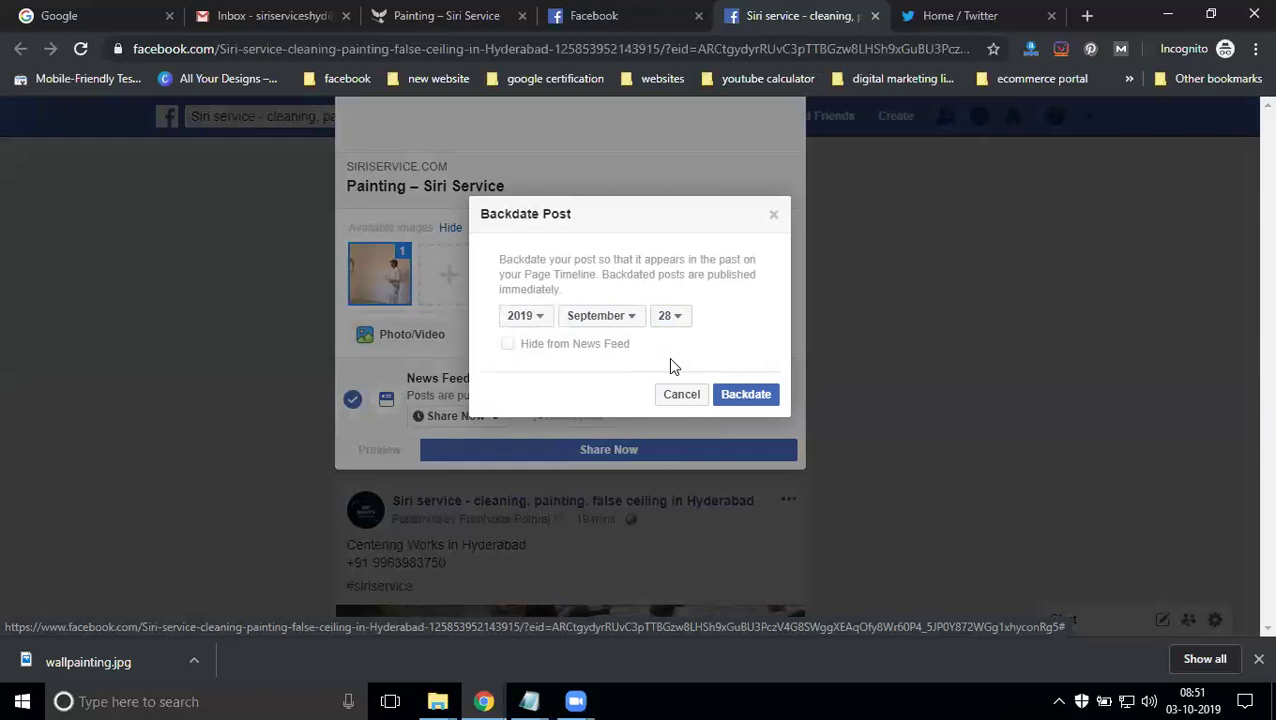
Confirm the backdate and publish, then dismiss the Invalid Date warning
click(730, 398)
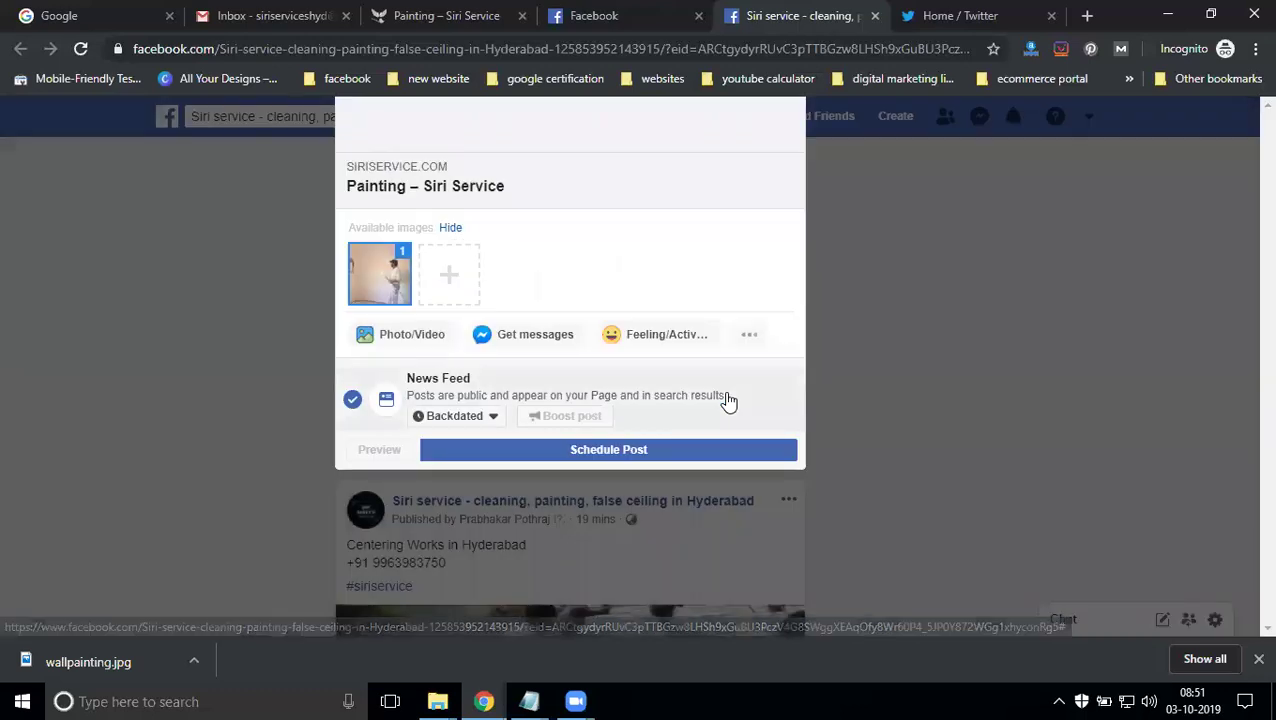
click(632, 450)
scroll(628, 463, down, 3)
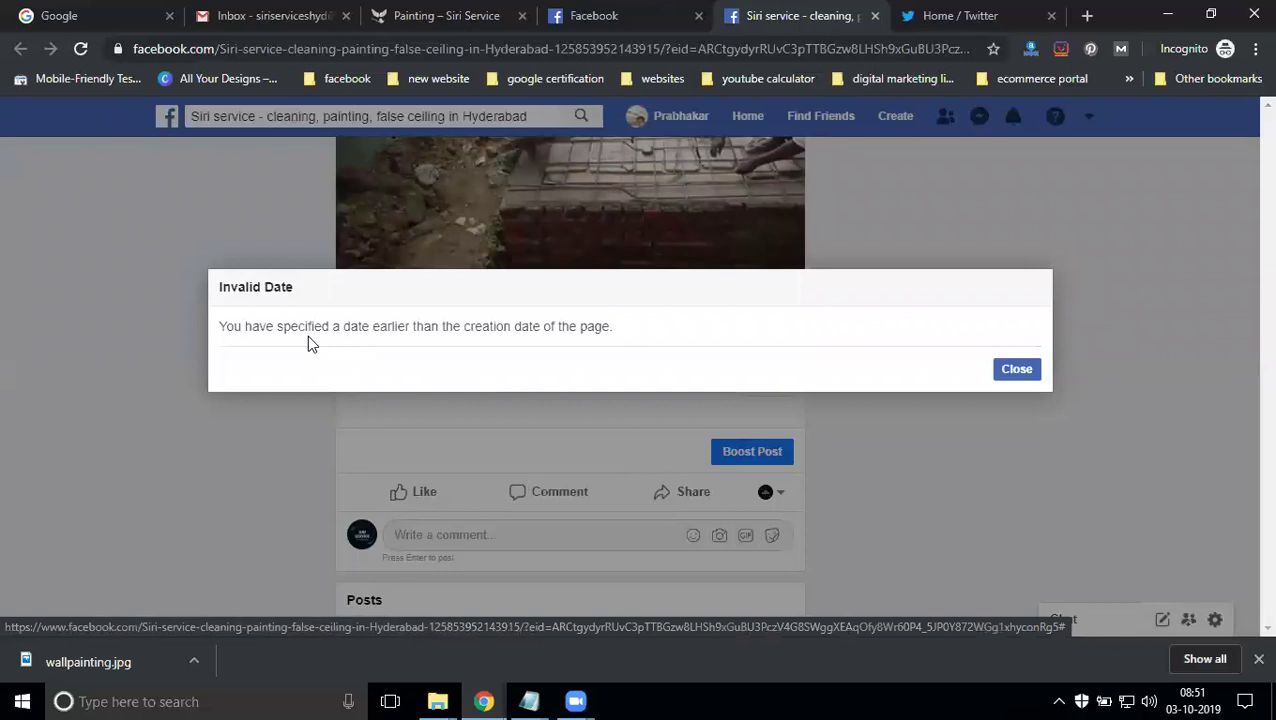
click(1014, 368)
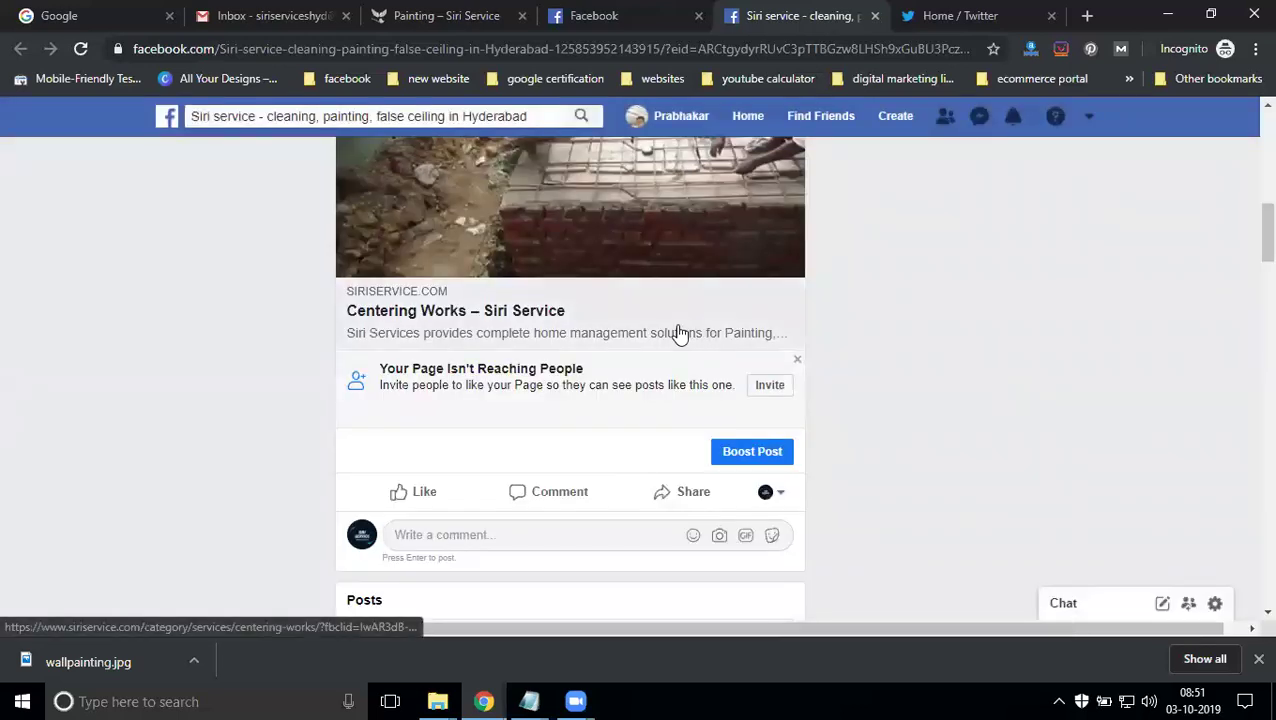
scroll(692, 353, up, 10)
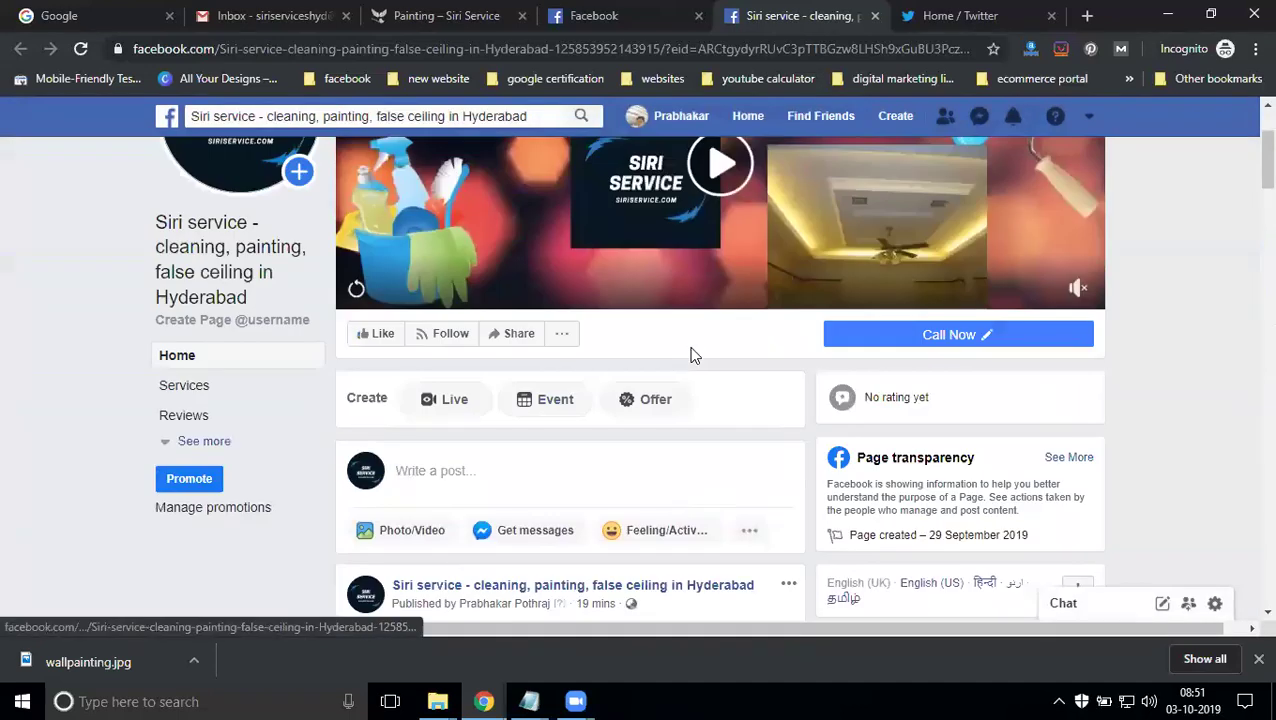
scroll(695, 355, down, 2)
Compose a new post with the pasted caption and hashtags plus the Painting link card, deleting the URL text
click(551, 285)
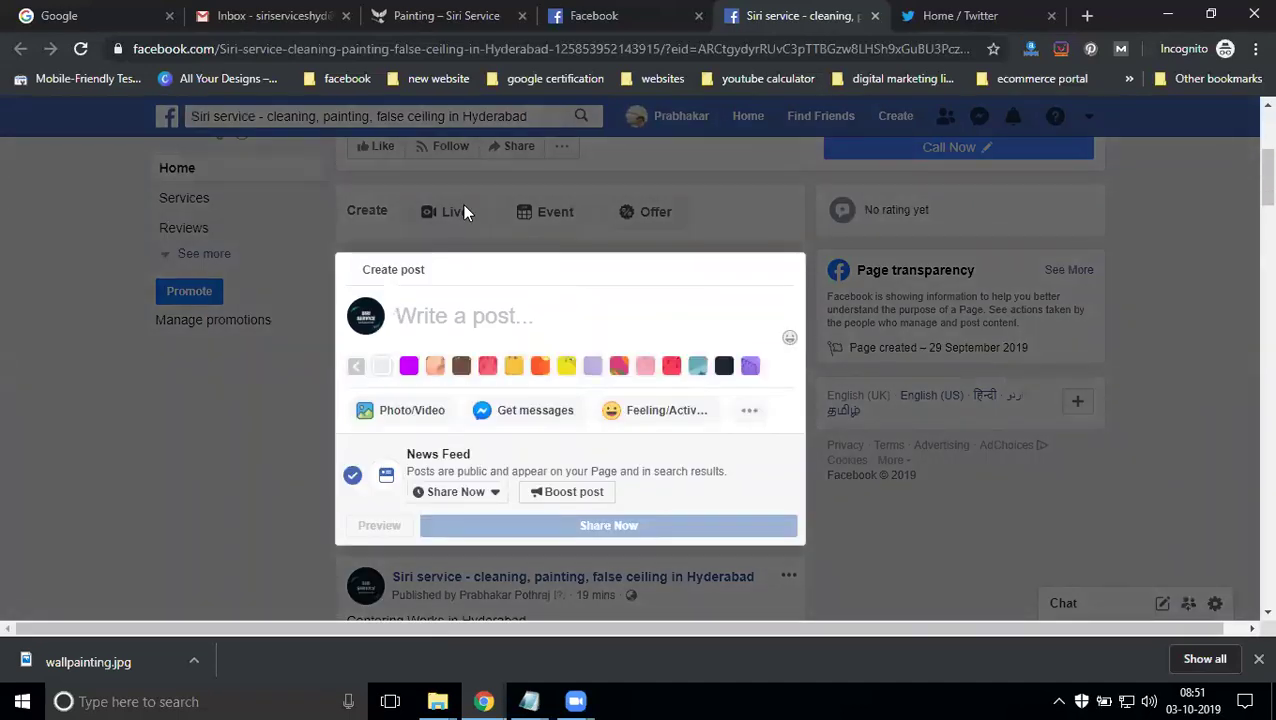
text(Painters and painting  Service in hyderabad   #siriservice #wallpainting #painting #painter)
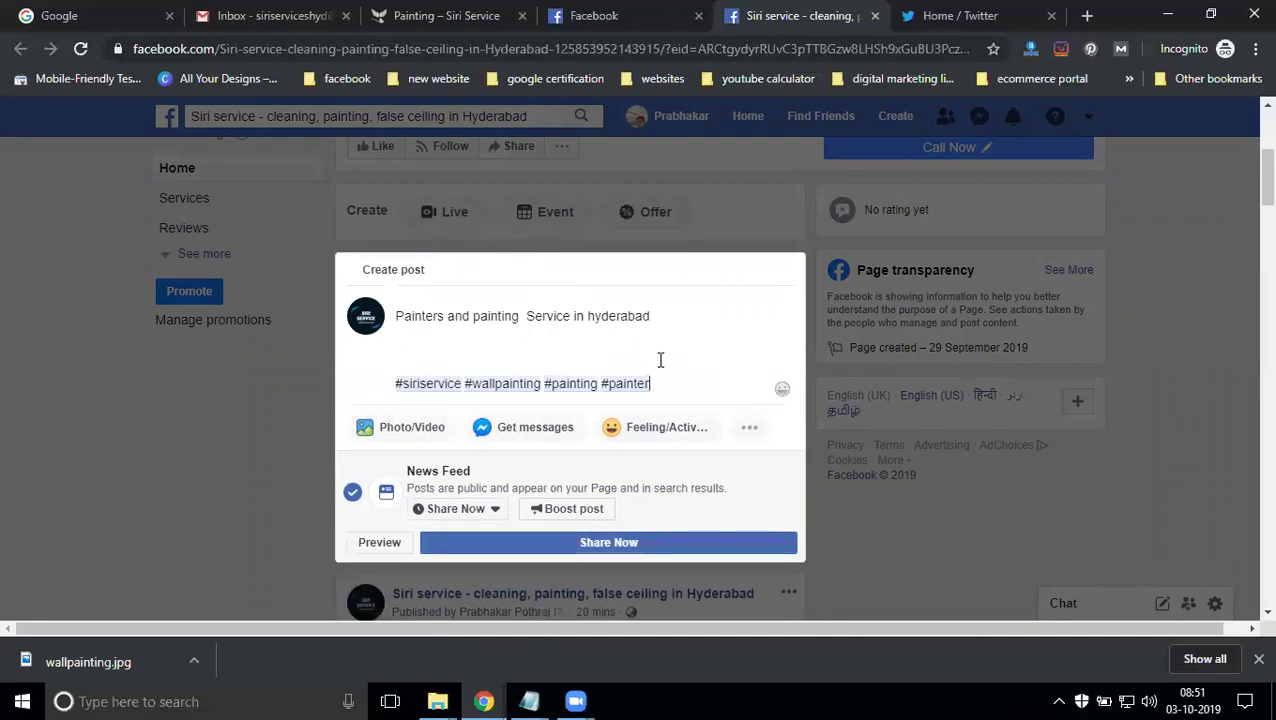
key(Return)
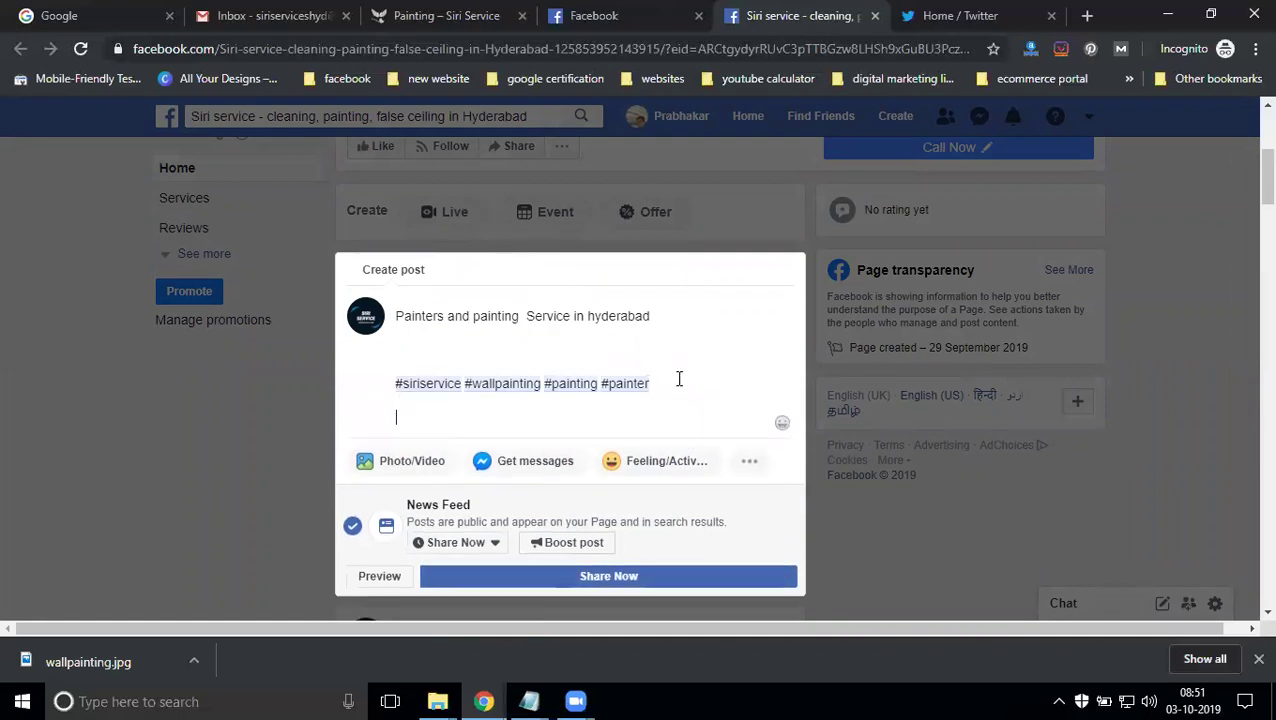
click(418, 24)
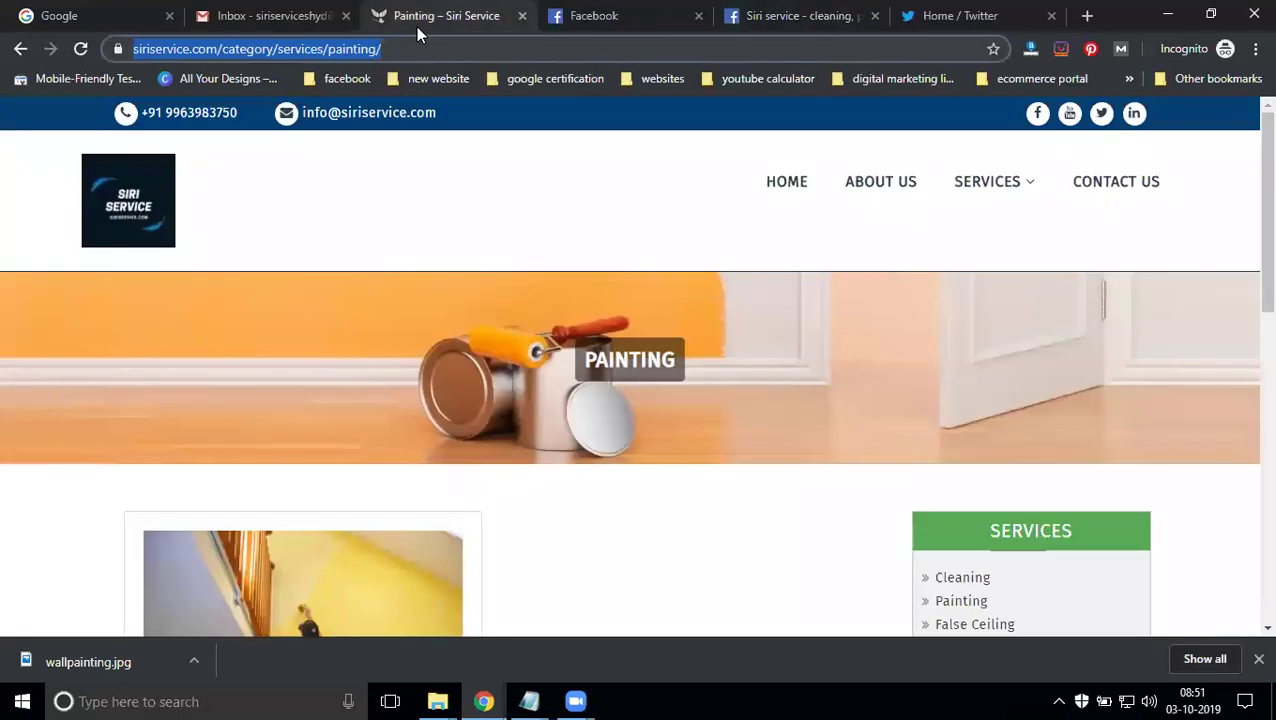
click(815, 18)
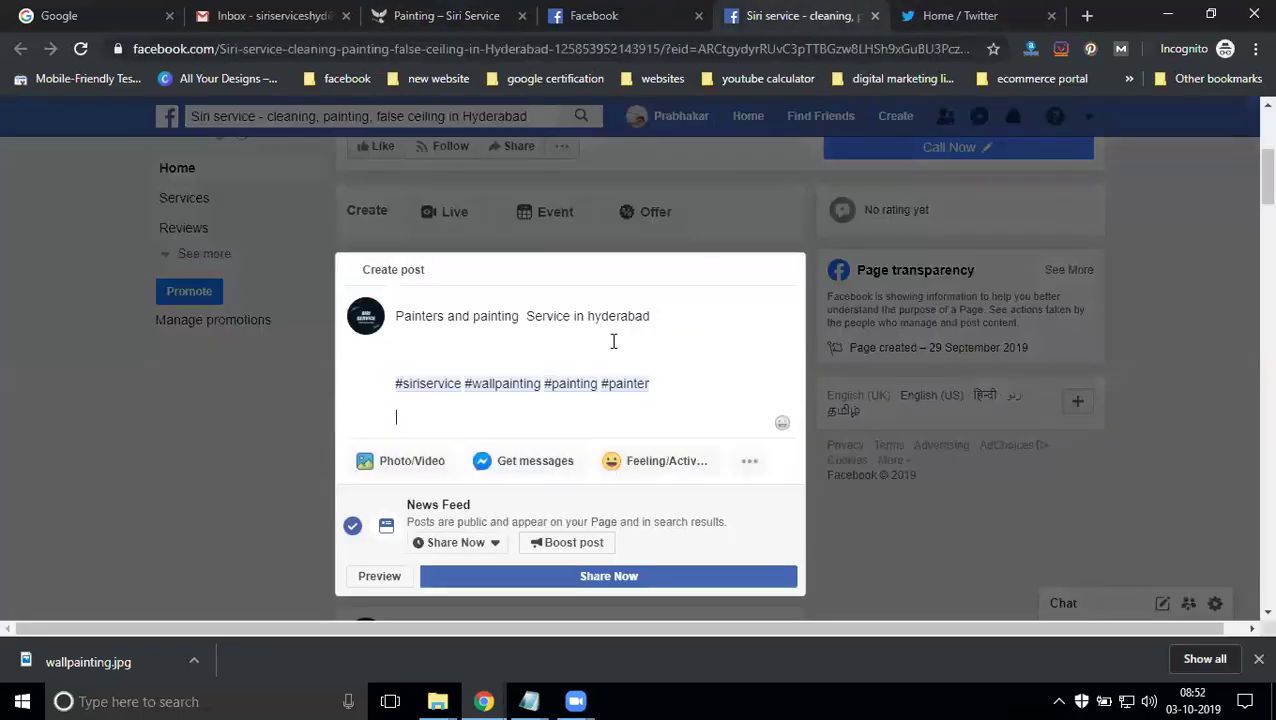
text(https://www.siriservice.com/category/services/painting/)
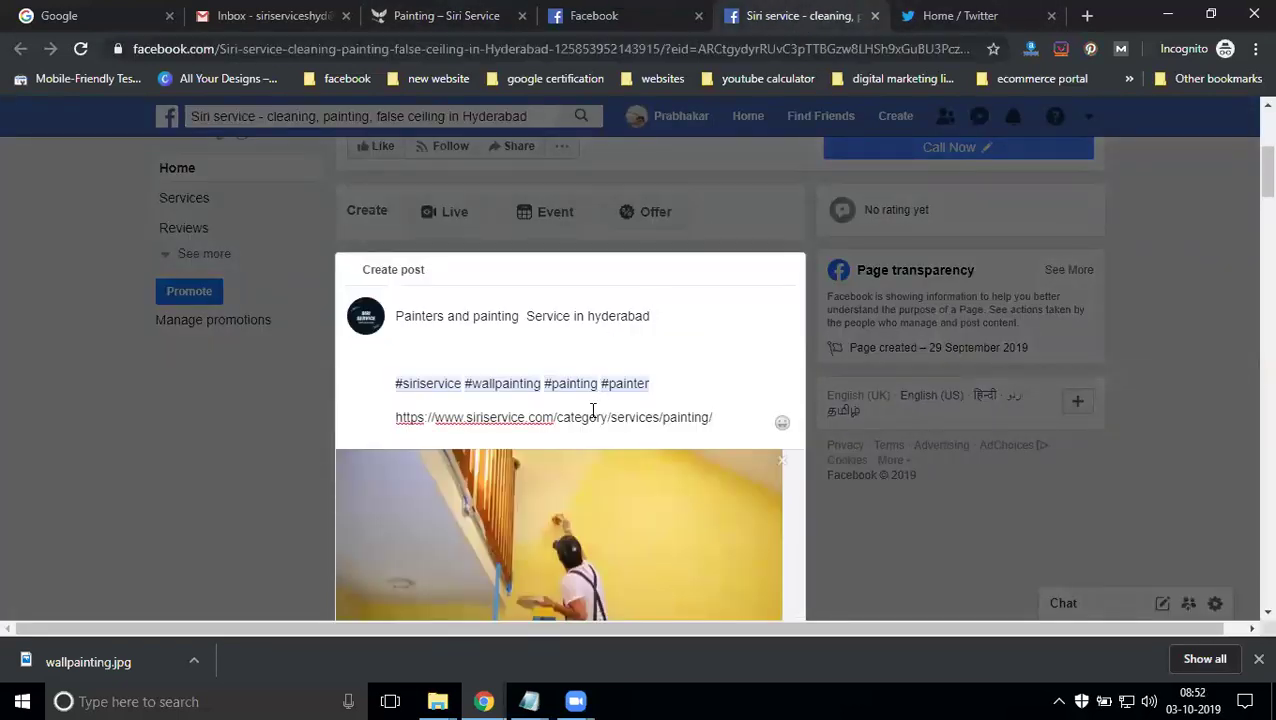
scroll(593, 410, down, 2)
triple_click(549, 231)
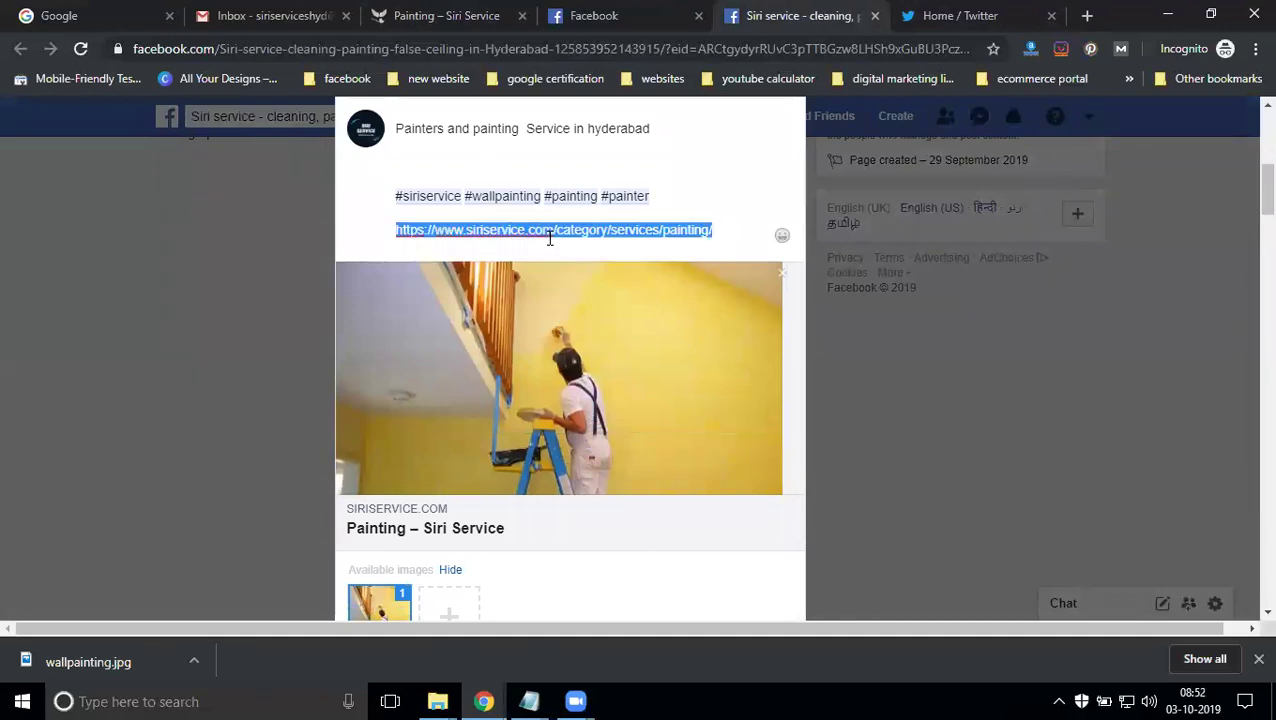
key(BackSpace)
scroll(548, 238, down, 4)
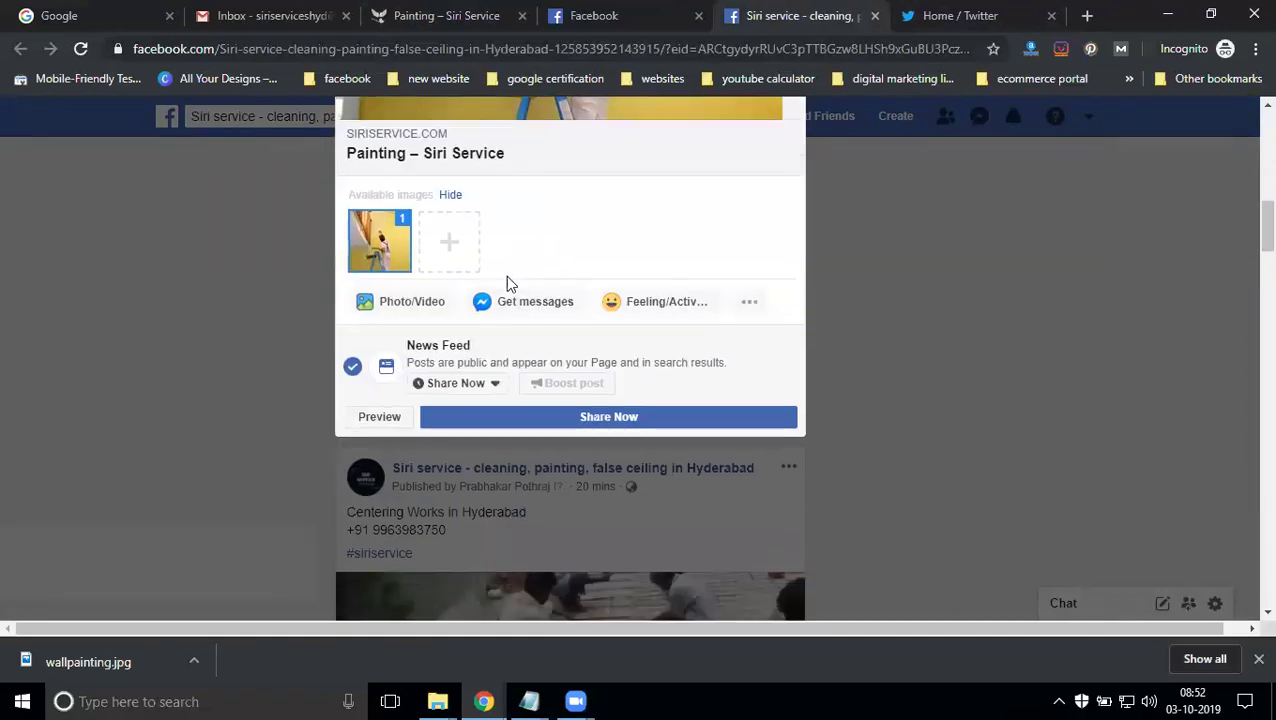
Backdate the post to 30 September 2019 and publish it
click(456, 383)
click(459, 464)
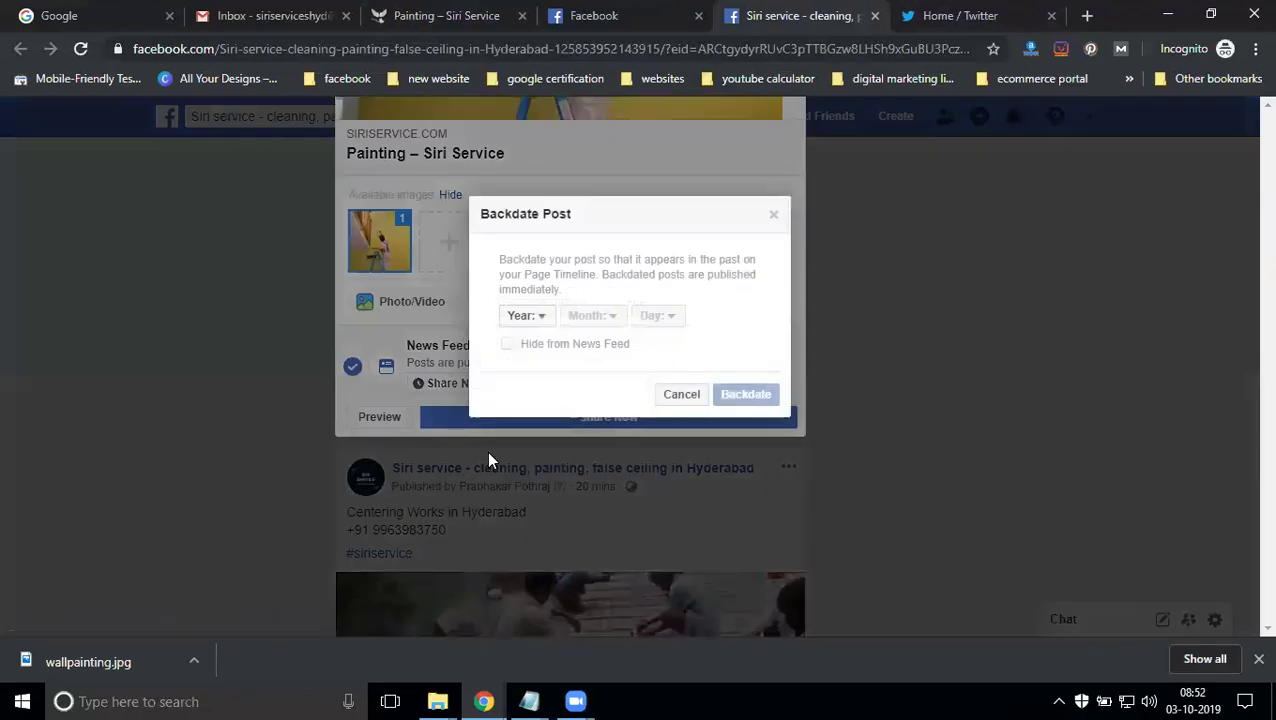
click(540, 318)
click(540, 366)
click(588, 315)
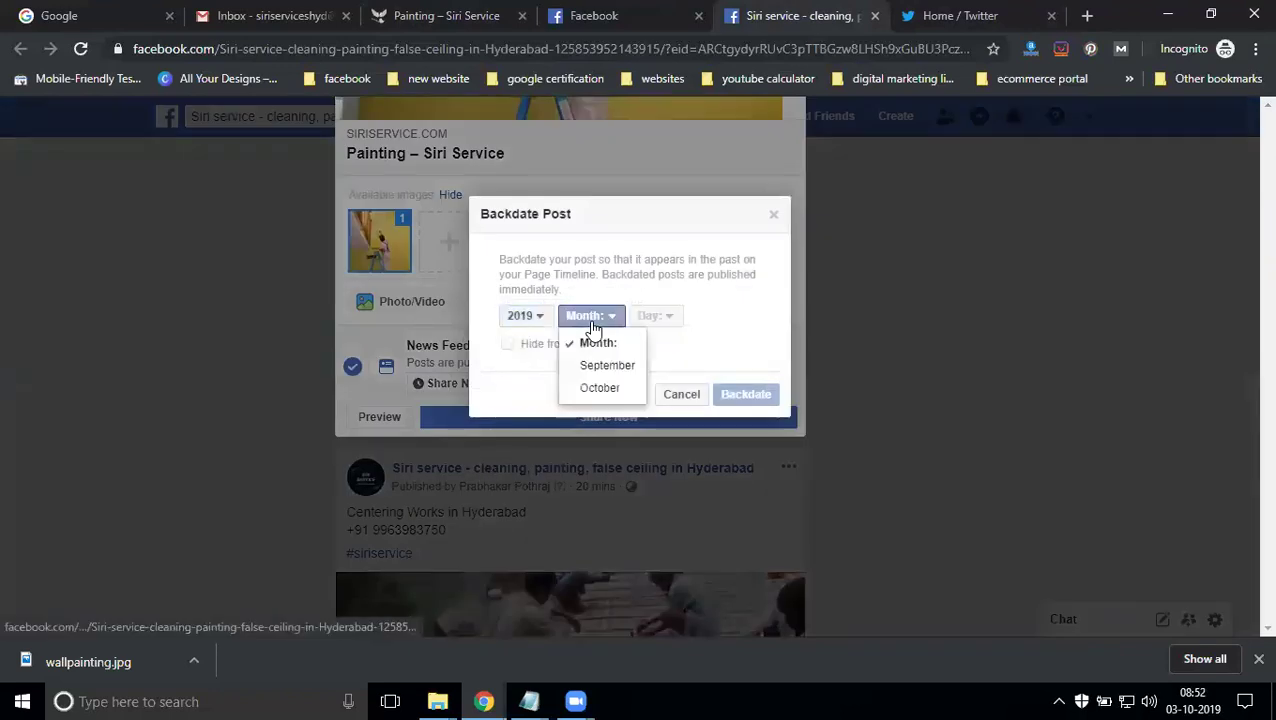
click(605, 364)
click(662, 318)
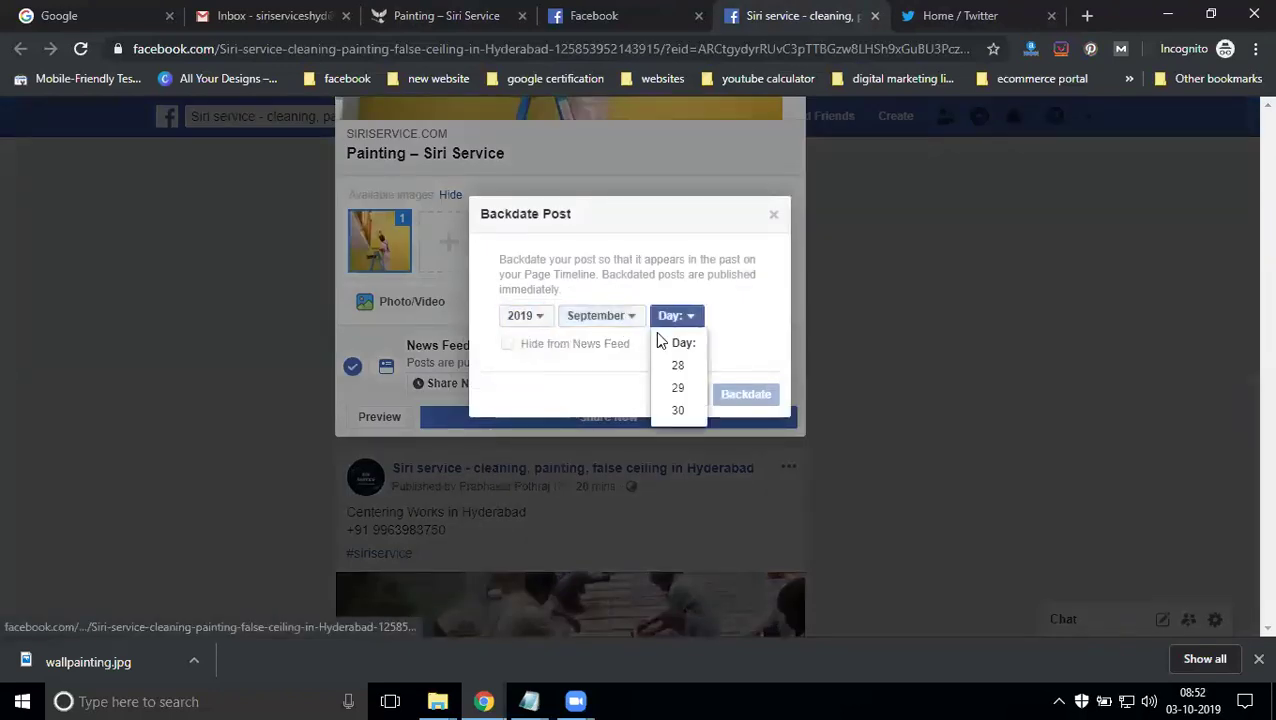
click(676, 412)
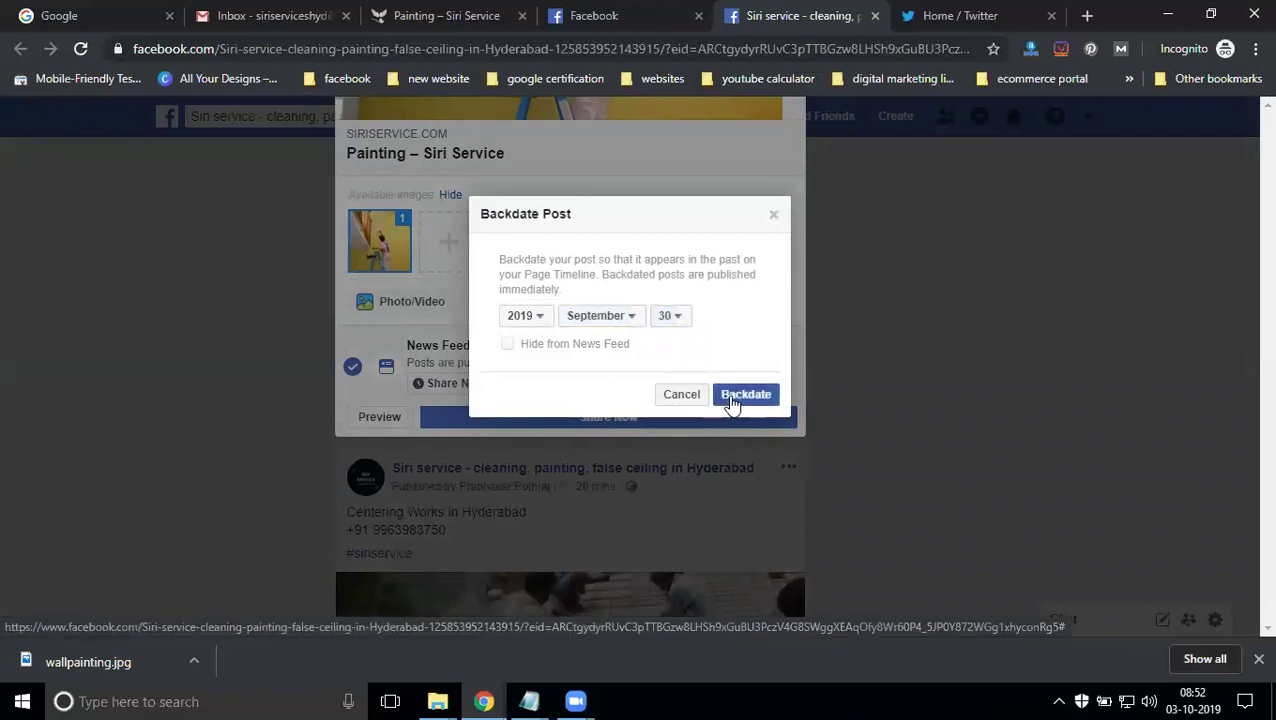
click(728, 399)
click(670, 414)
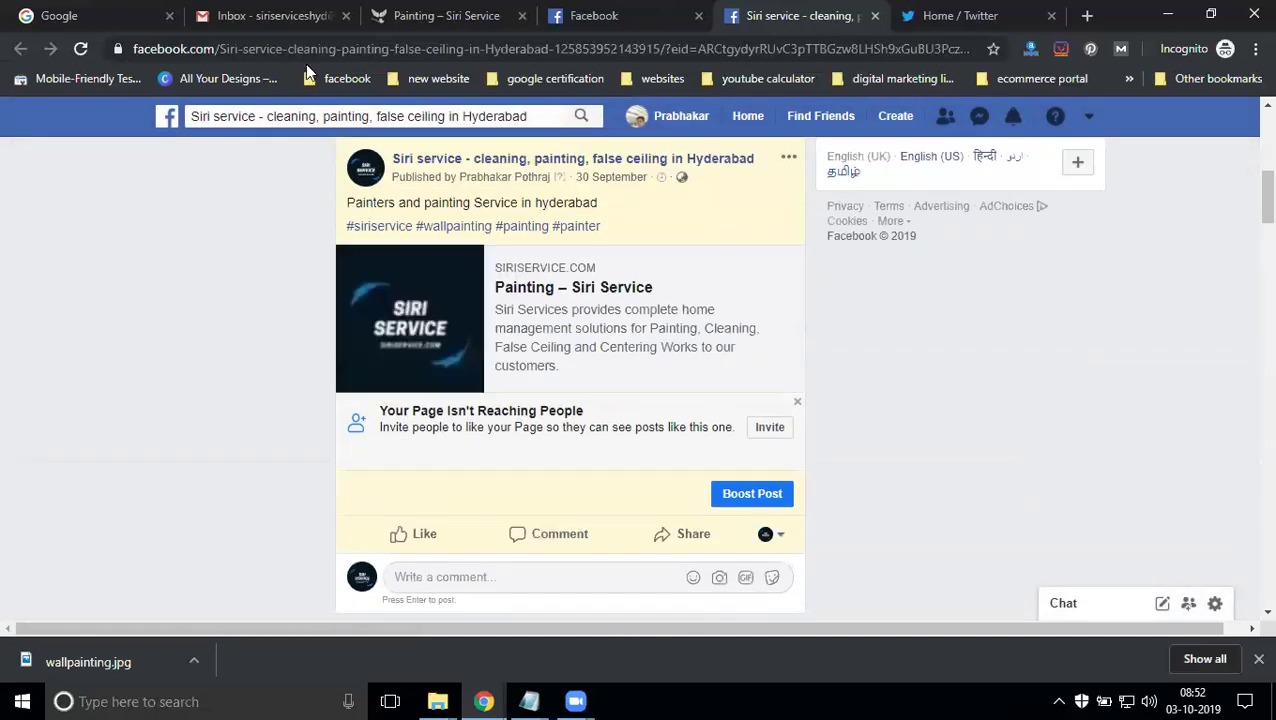
Reload the Page and scroll the feed to find the Painting – Siri Service post dated 30/09/2019
click(81, 50)
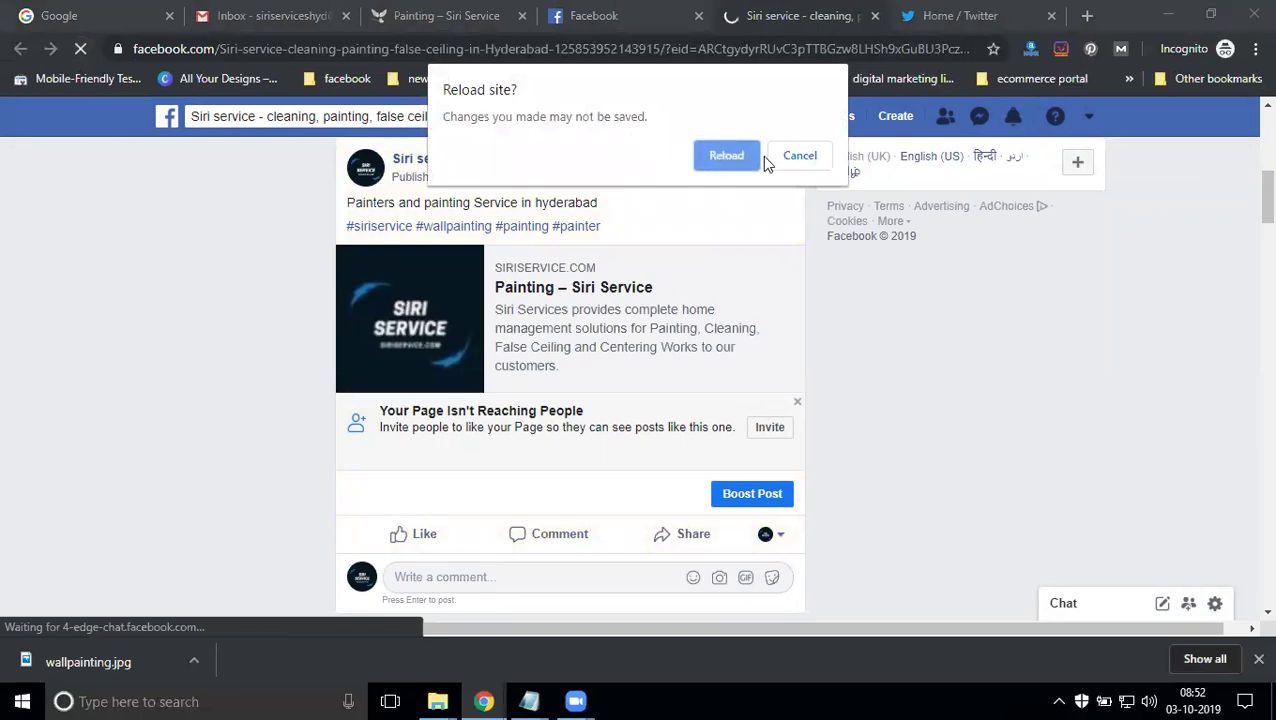
click(799, 156)
scroll(783, 336, up, 2)
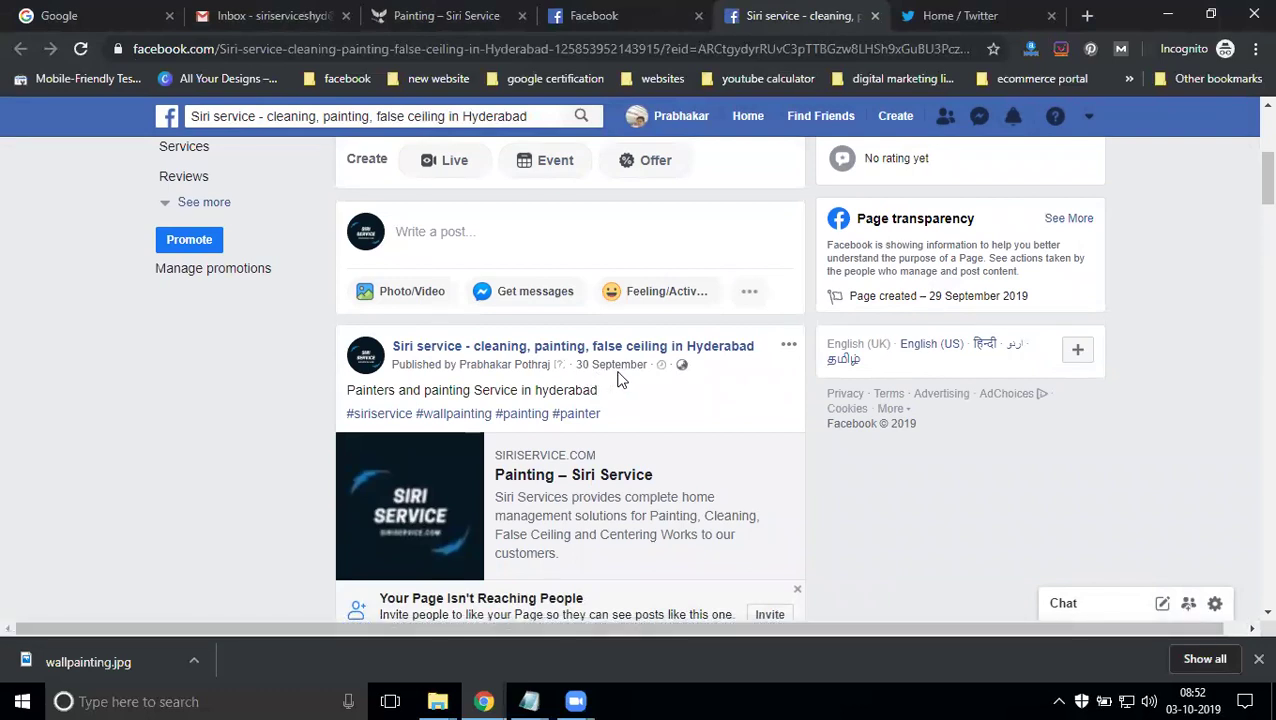
click(81, 49)
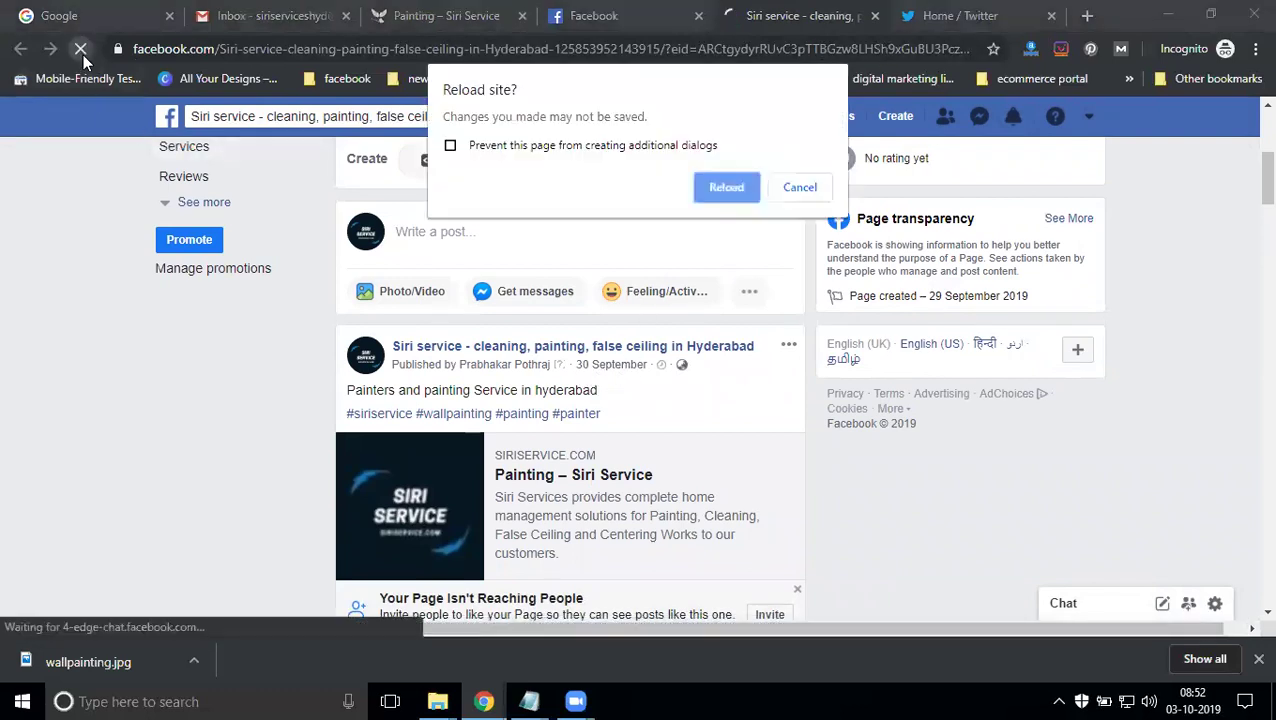
click(753, 184)
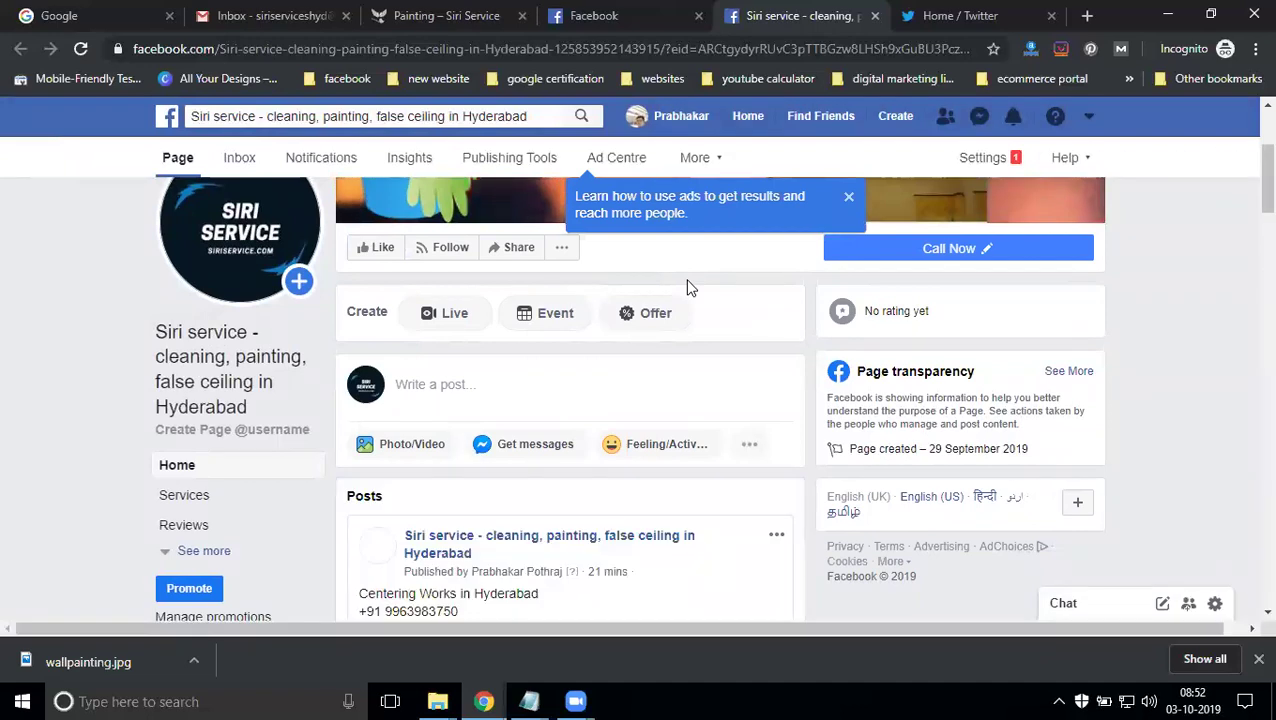
scroll(686, 287, down, 2)
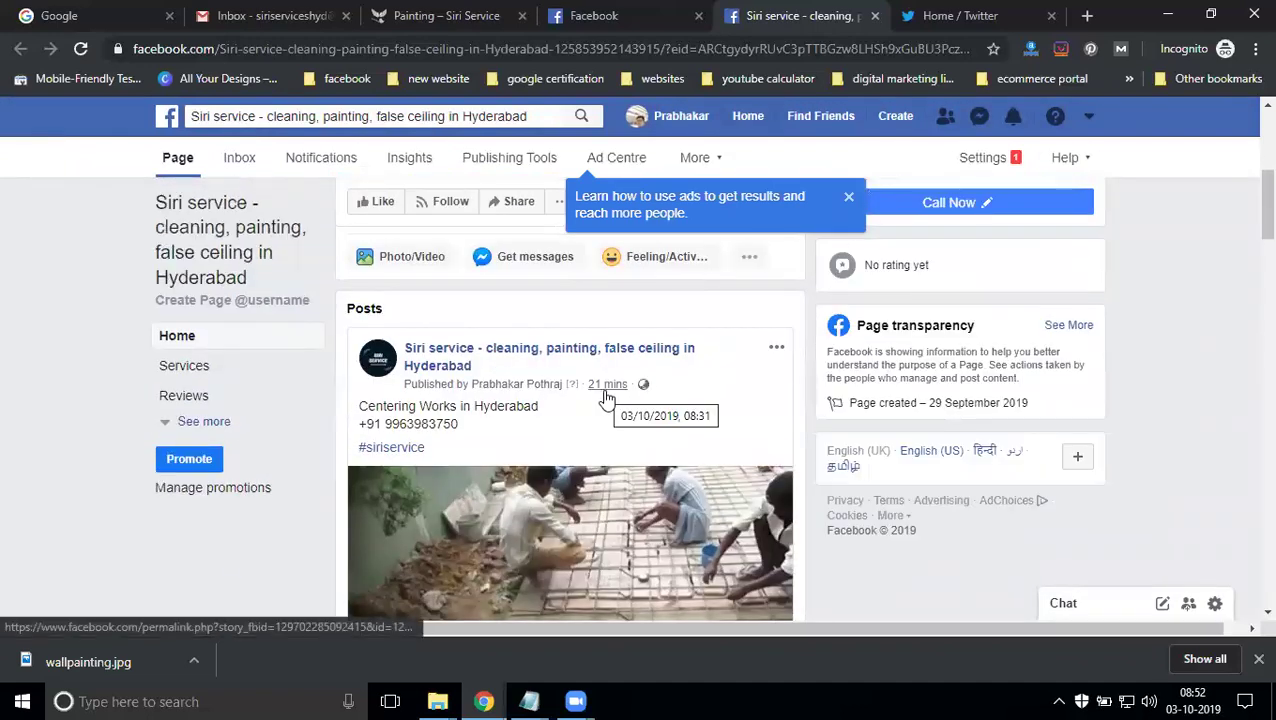
scroll(600, 395, down, 6)
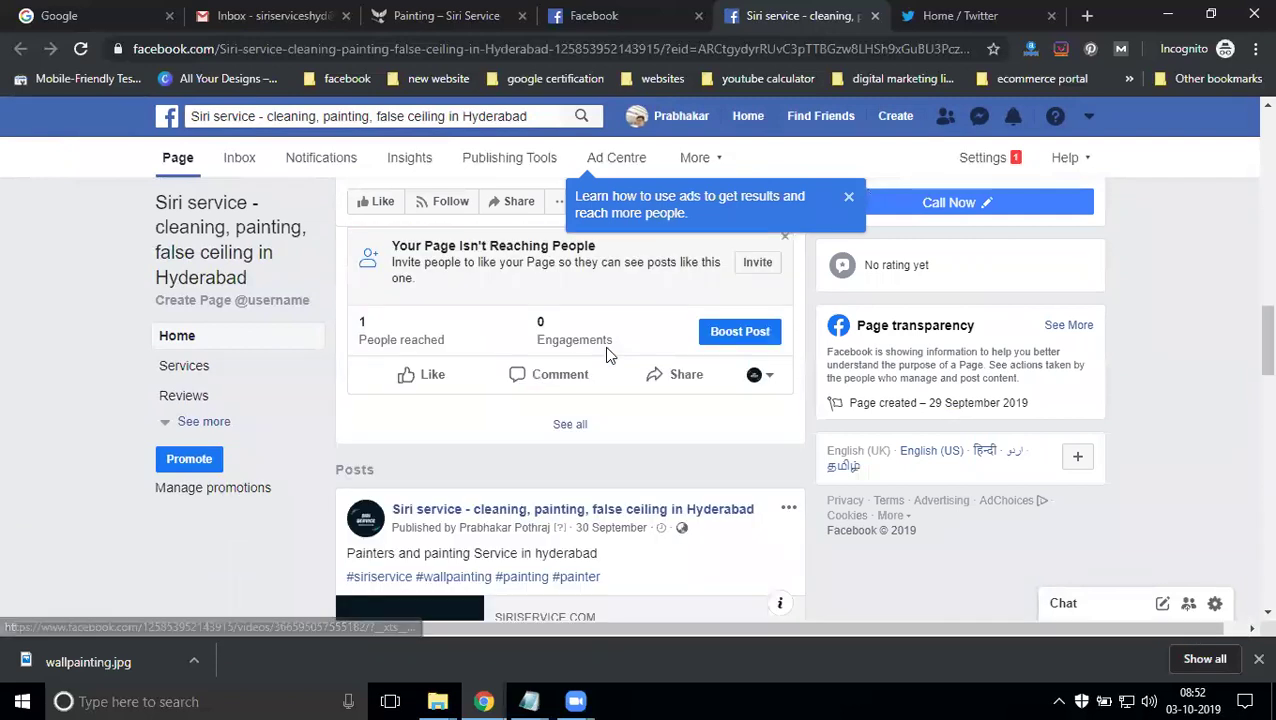
scroll(608, 355, down, 2)
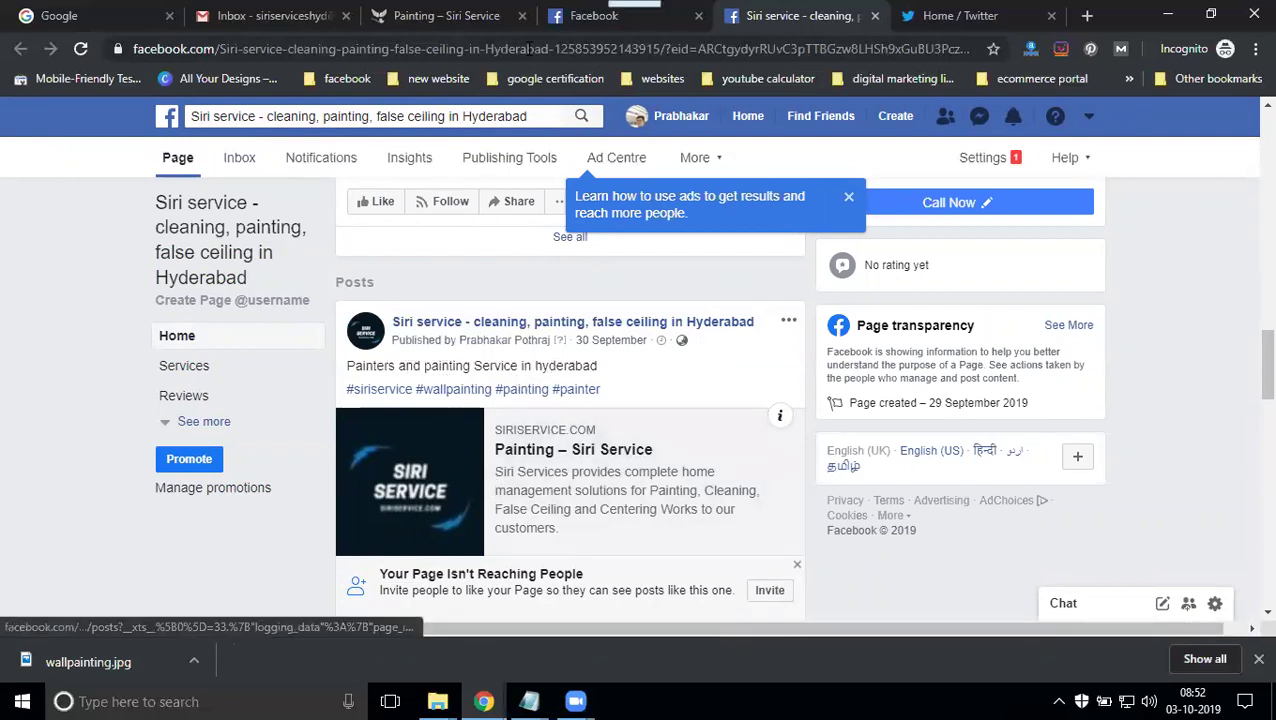
Open the business's Twitter profile and scroll to the 'Painters and painting Service in hyderabad' tweet
click(893, 18)
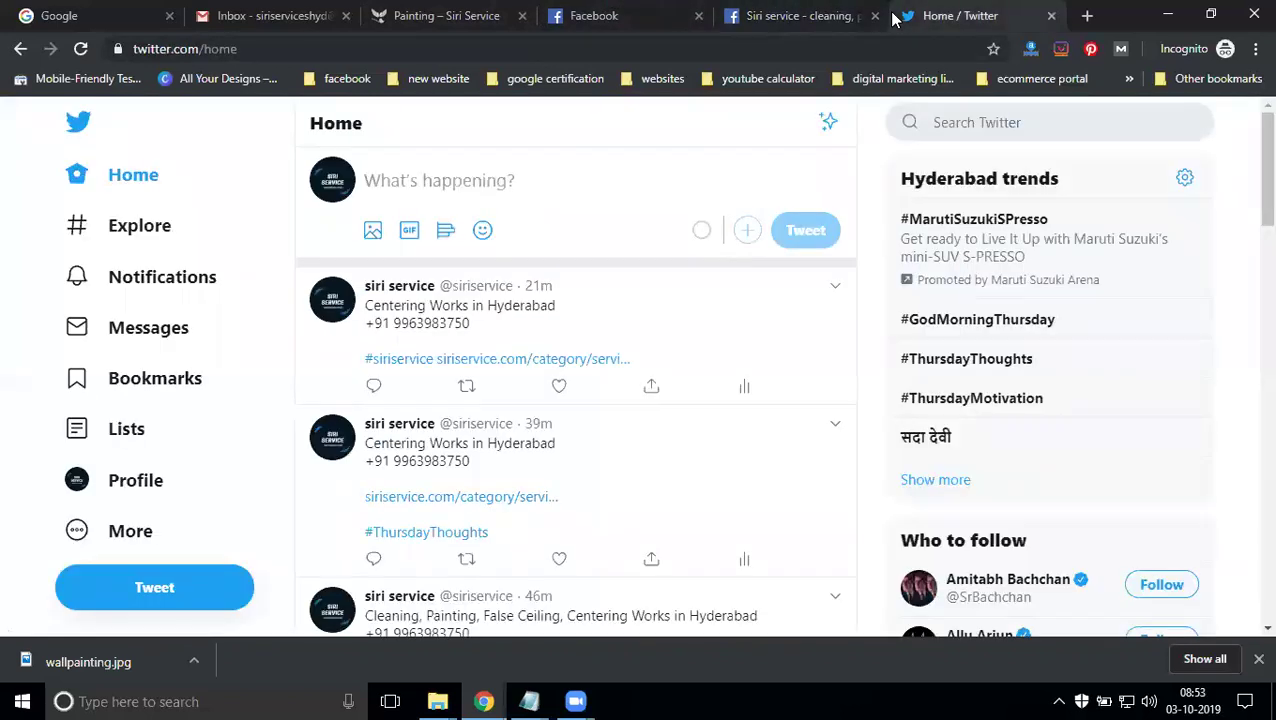
click(140, 486)
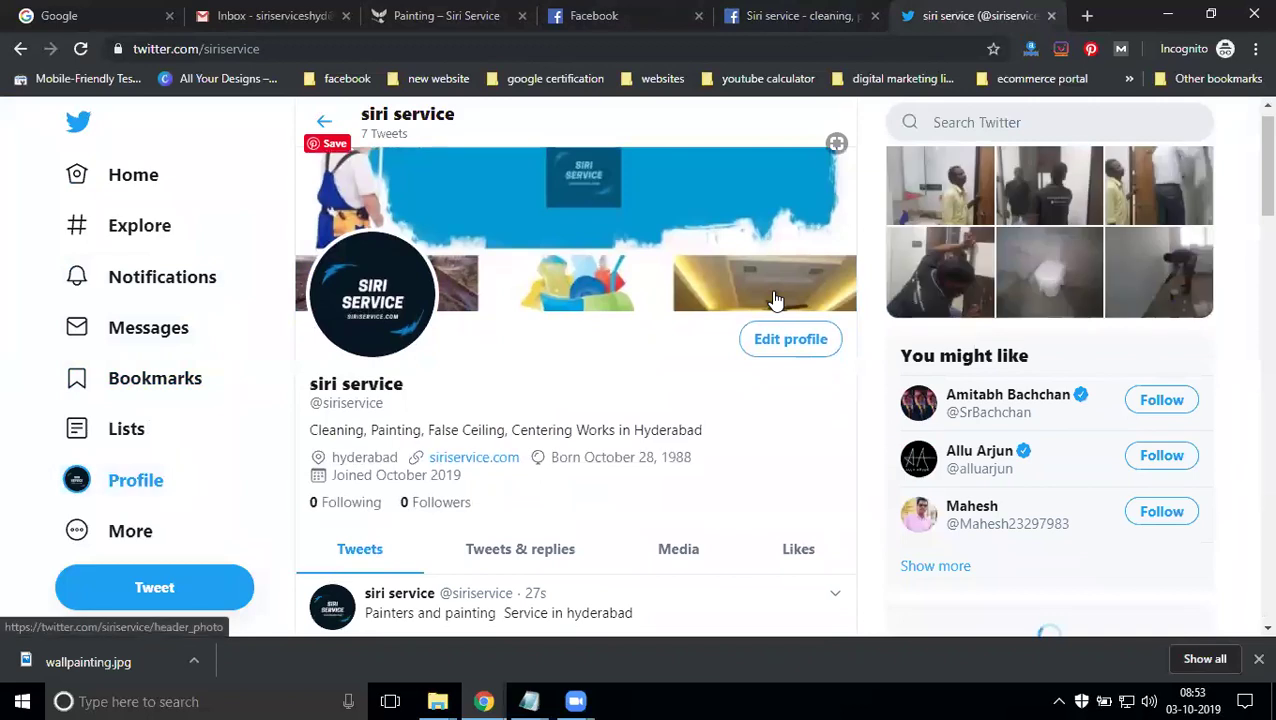
scroll(772, 299, down, 4)
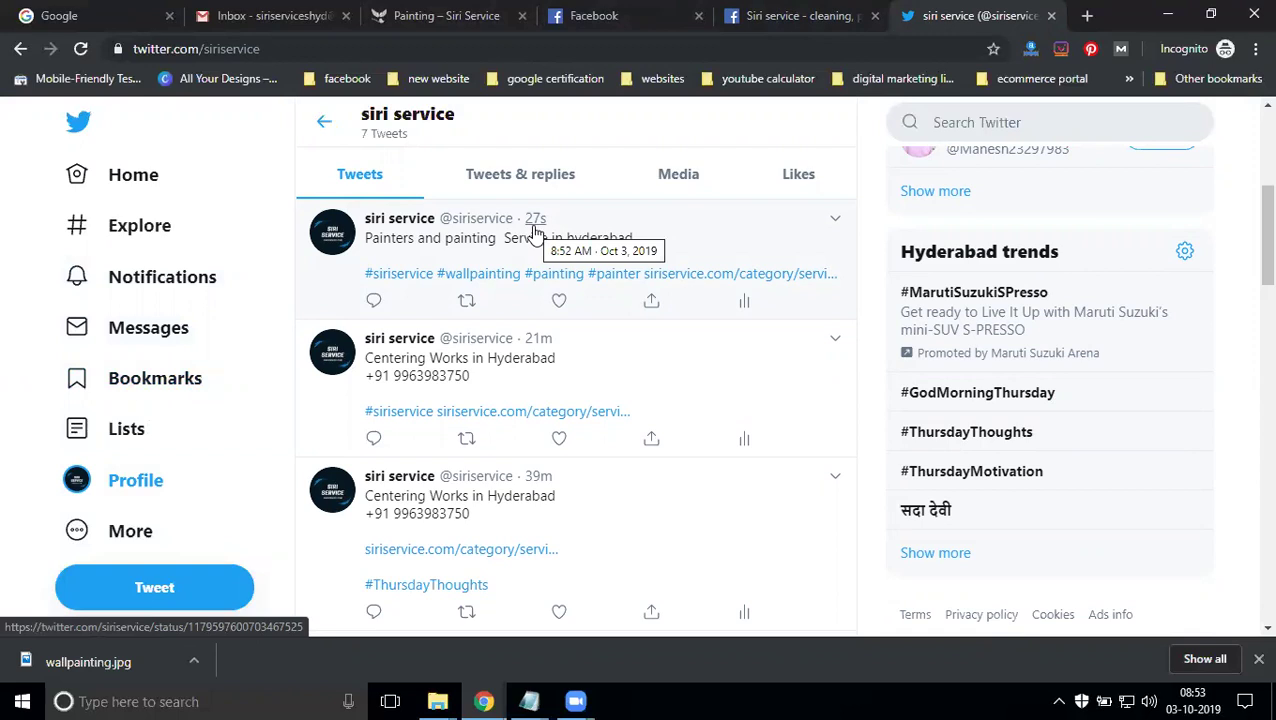
Start a new Page post on Facebook with the painting page link pasted in
click(785, 18)
scroll(588, 401, up, 10)
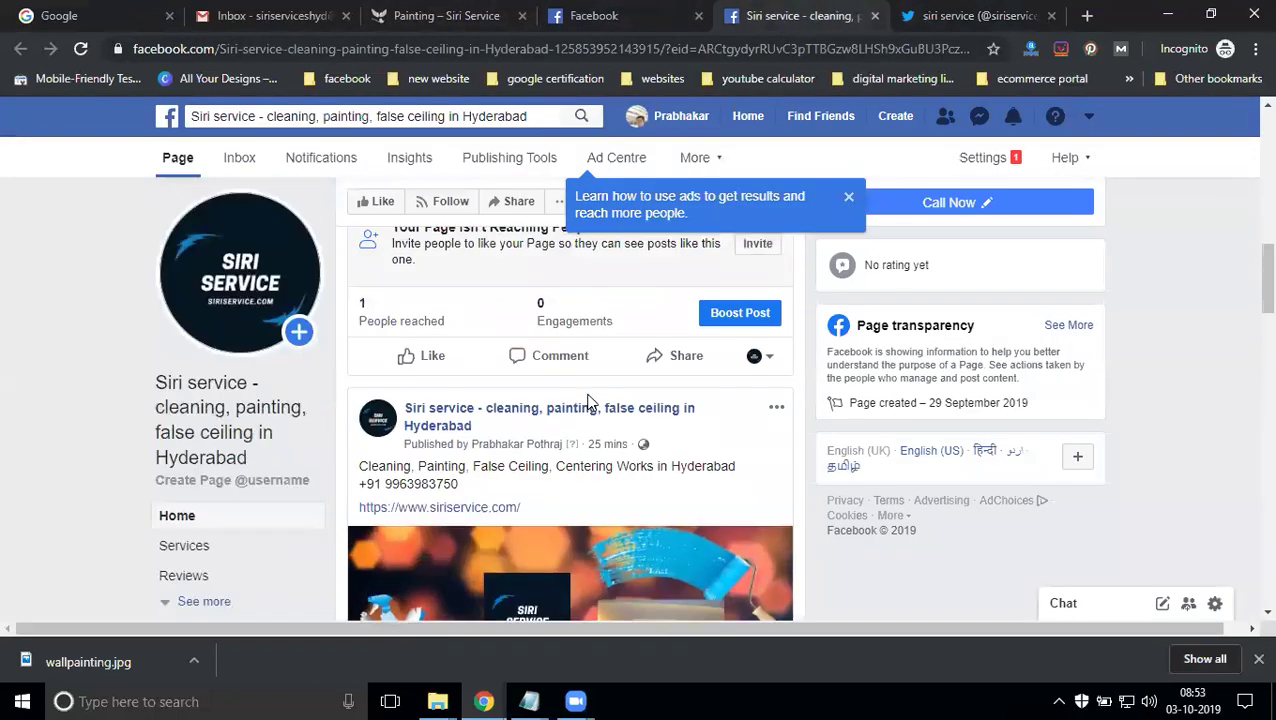
scroll(588, 401, down, 2)
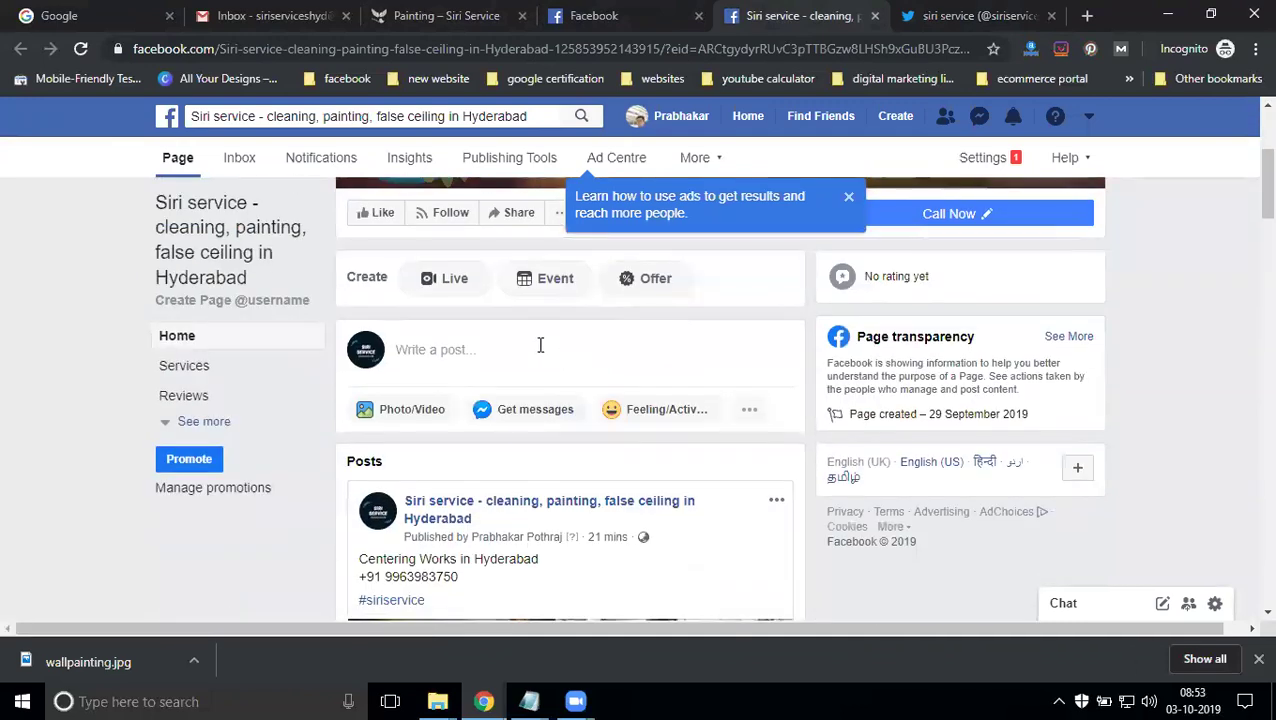
click(540, 353)
text(https://www.siriservice.com/category/services/painting/)
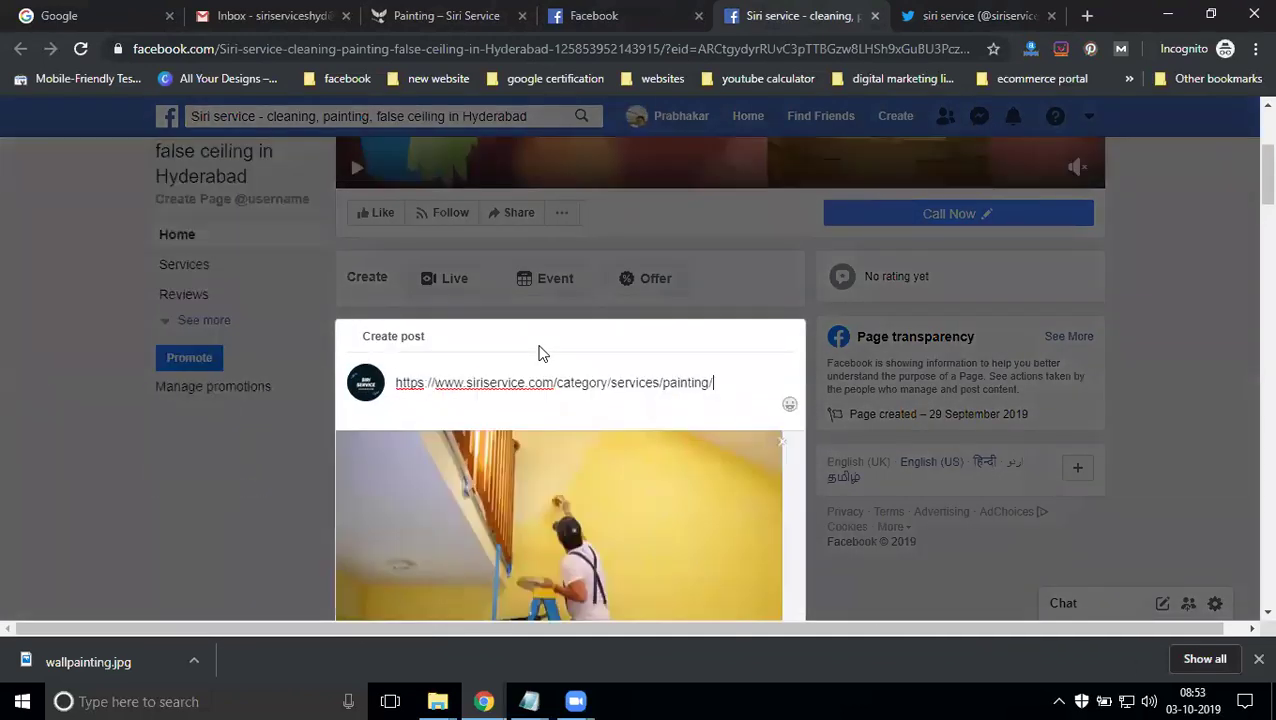
triple_click(545, 383)
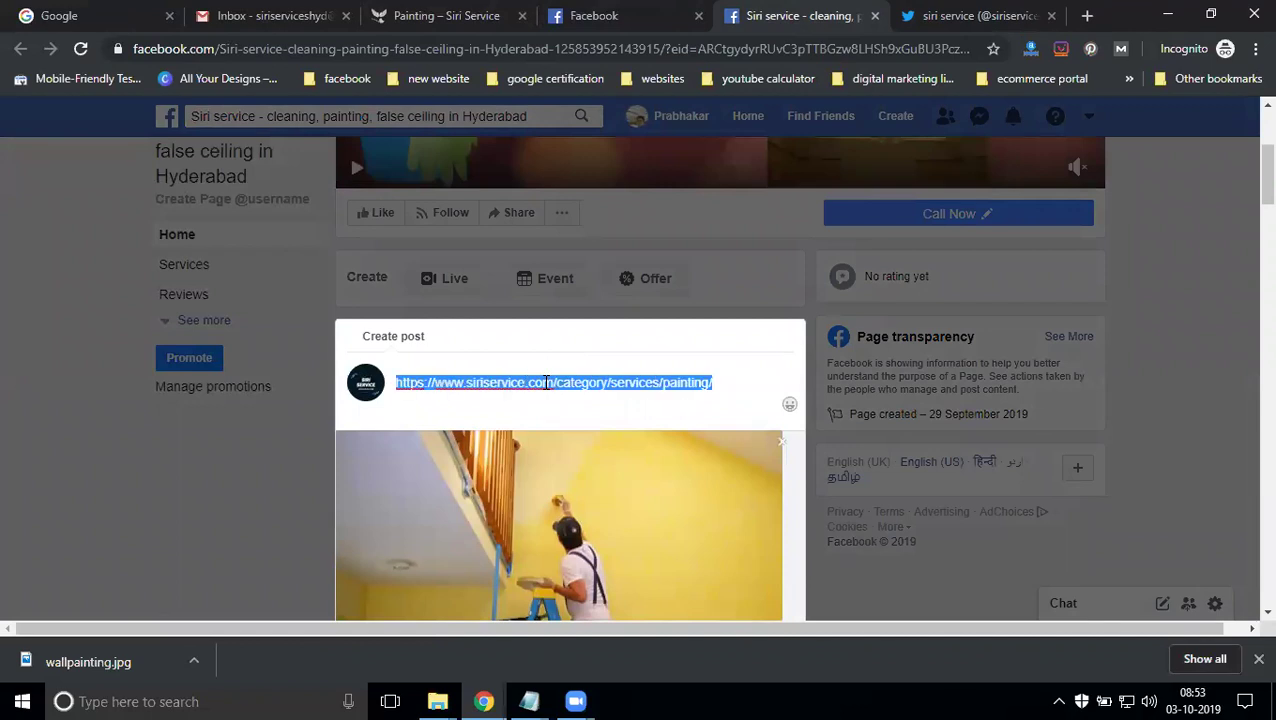
Upload wallpainting as an additional image for the link card
scroll(544, 390, down, 4)
scroll(421, 322, down, 3)
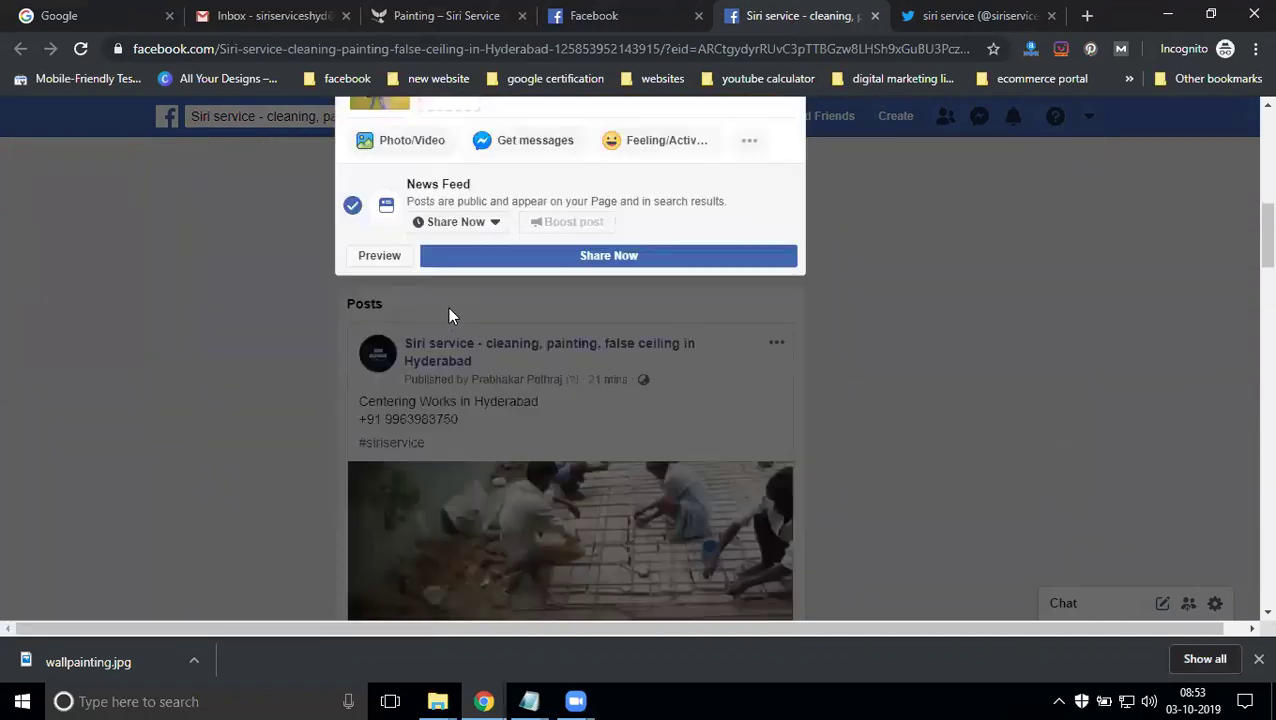
scroll(450, 313, up, 3)
click(452, 360)
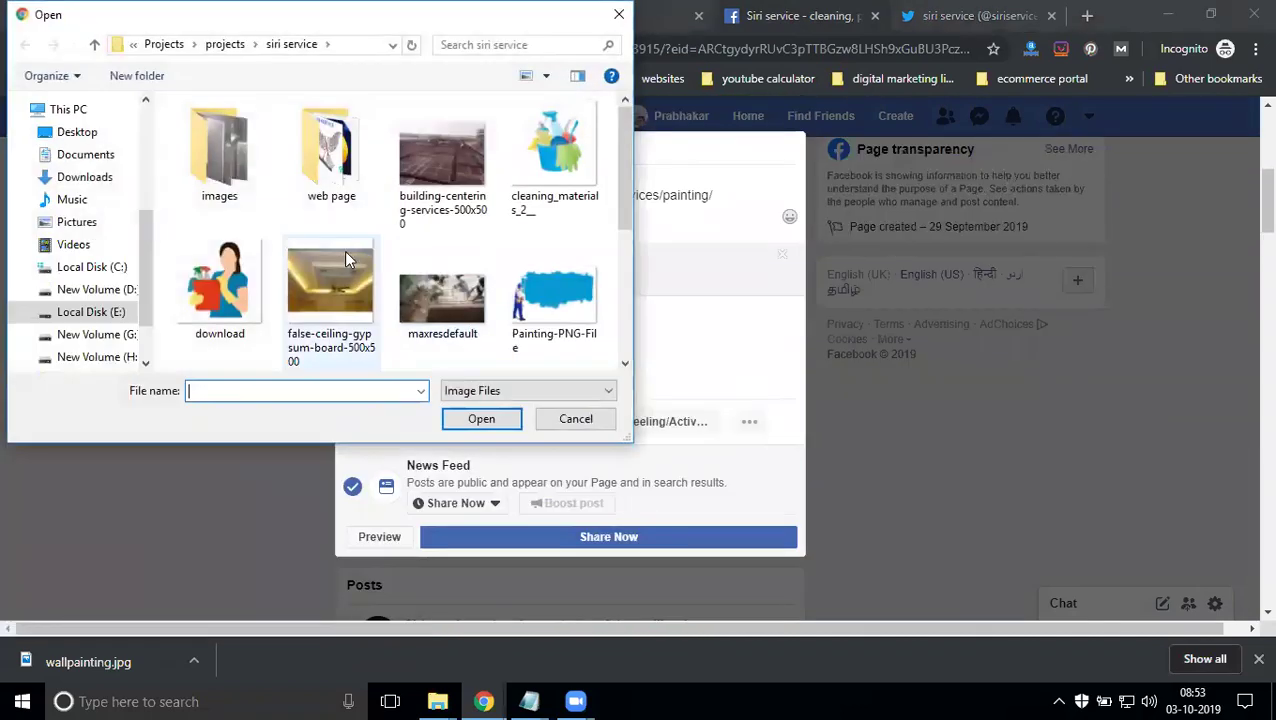
scroll(344, 250, down, 3)
click(179, 273)
double_click(179, 273)
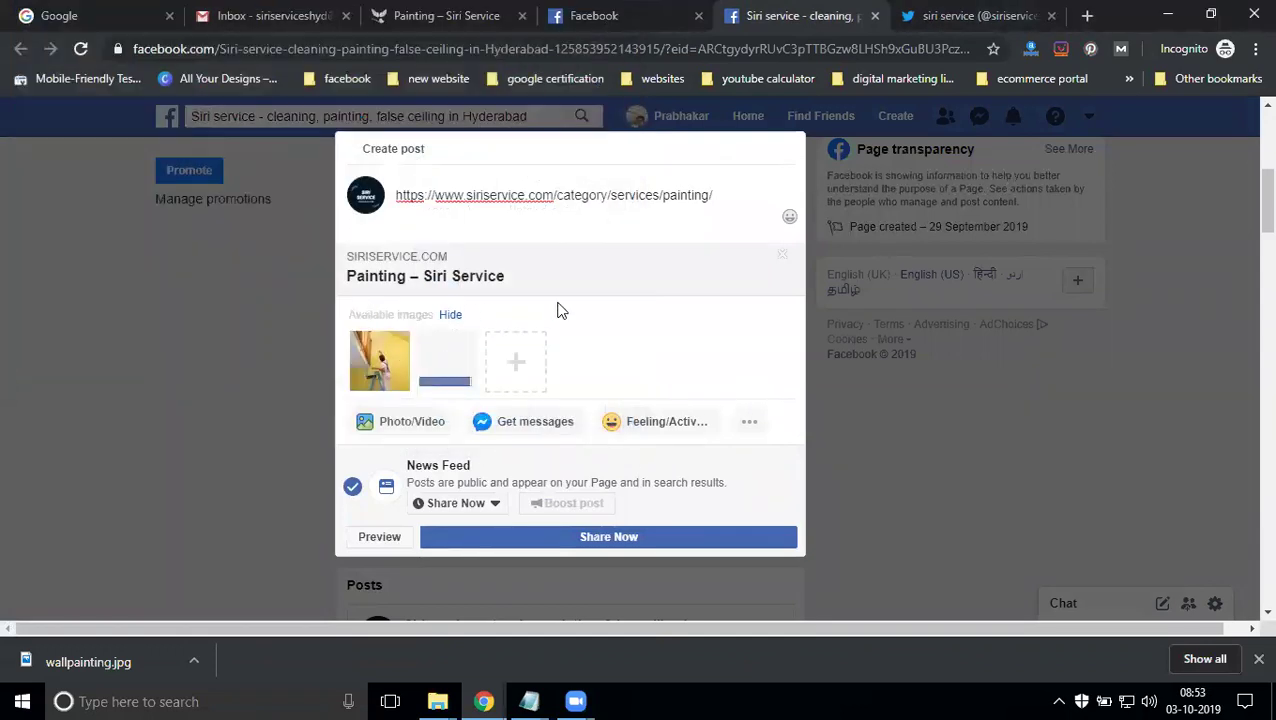
Search Google for 'painting contractors in hyderabad' using the suggestion, and select the query text
click(66, 12)
text(paintin)
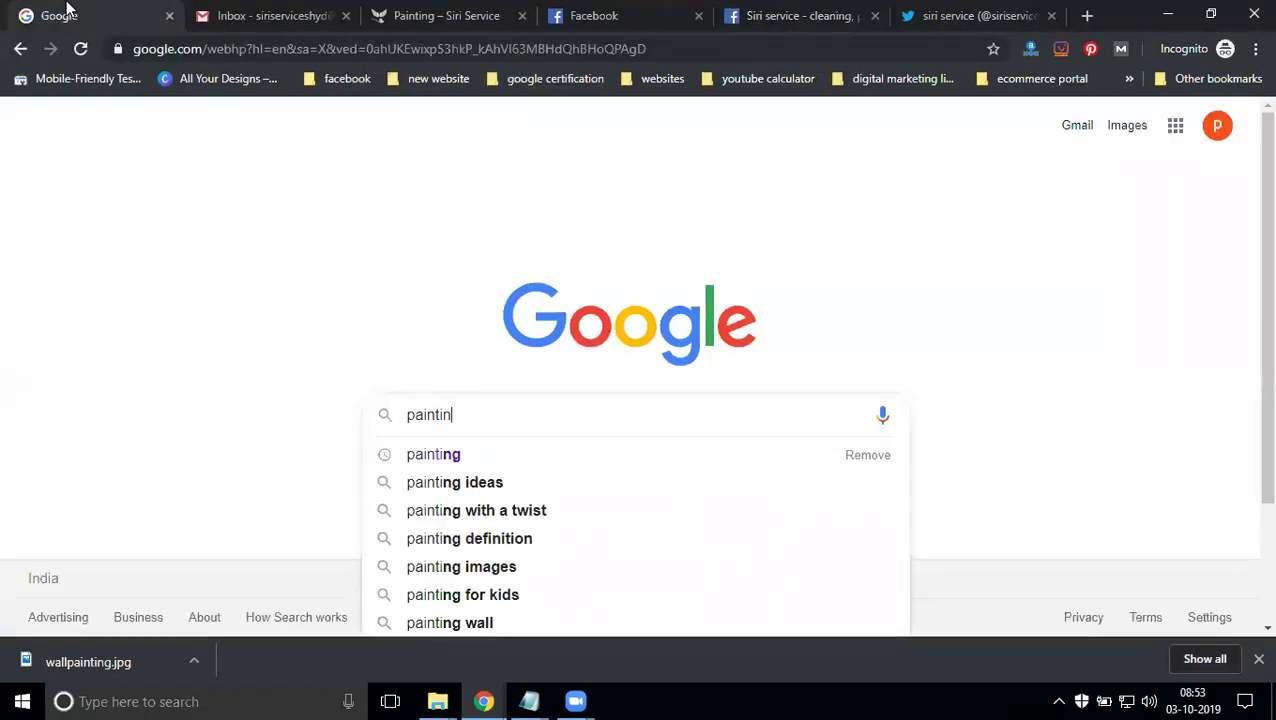
text(g contractor)
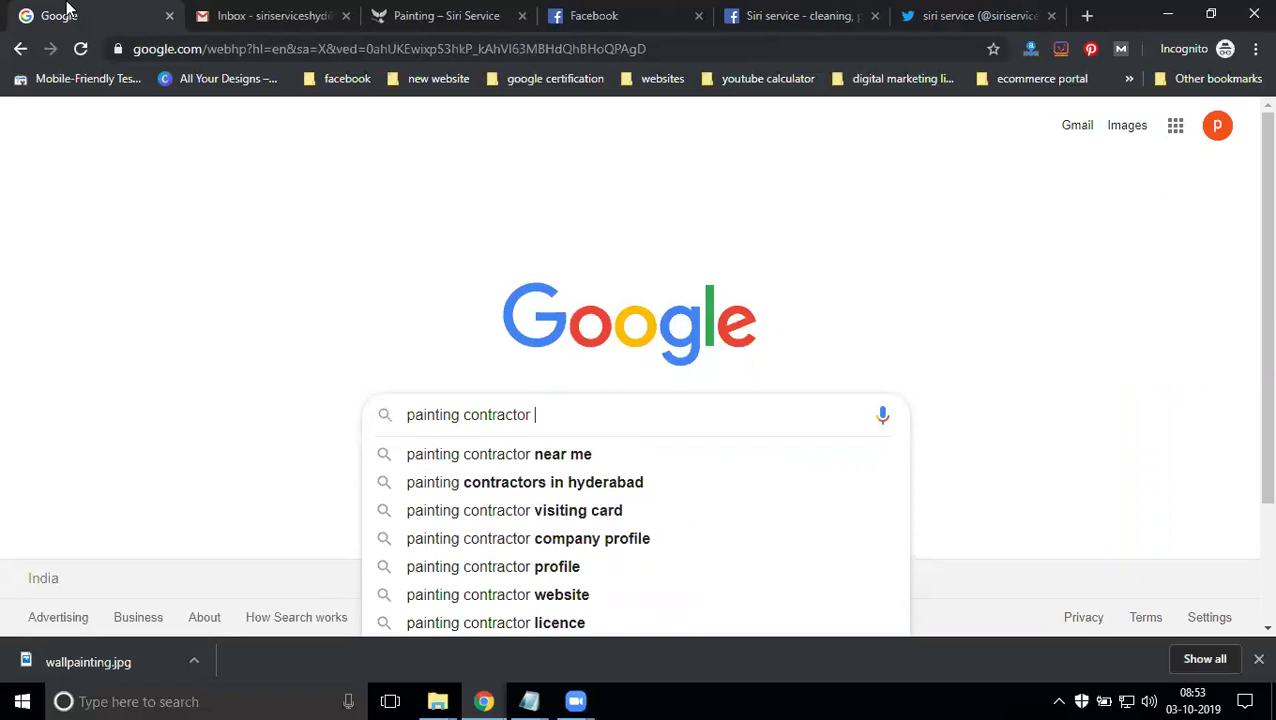
key(BackSpace)
key(Down)
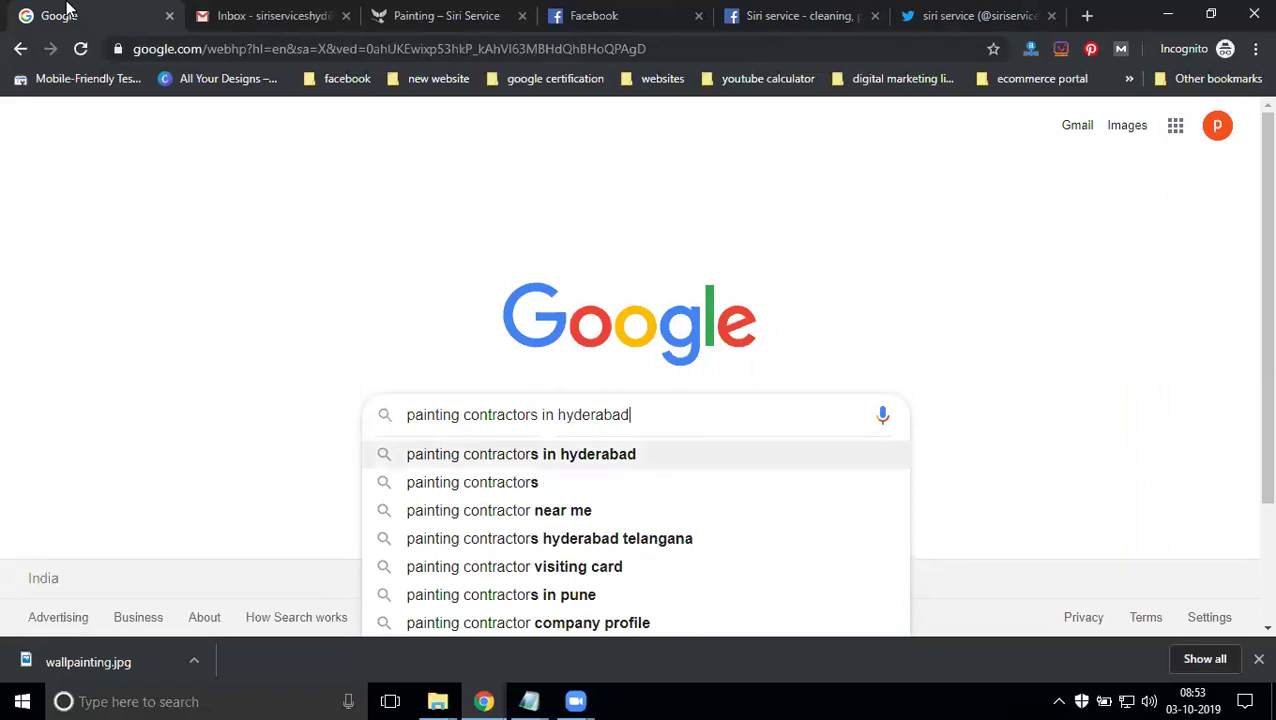
key(Return)
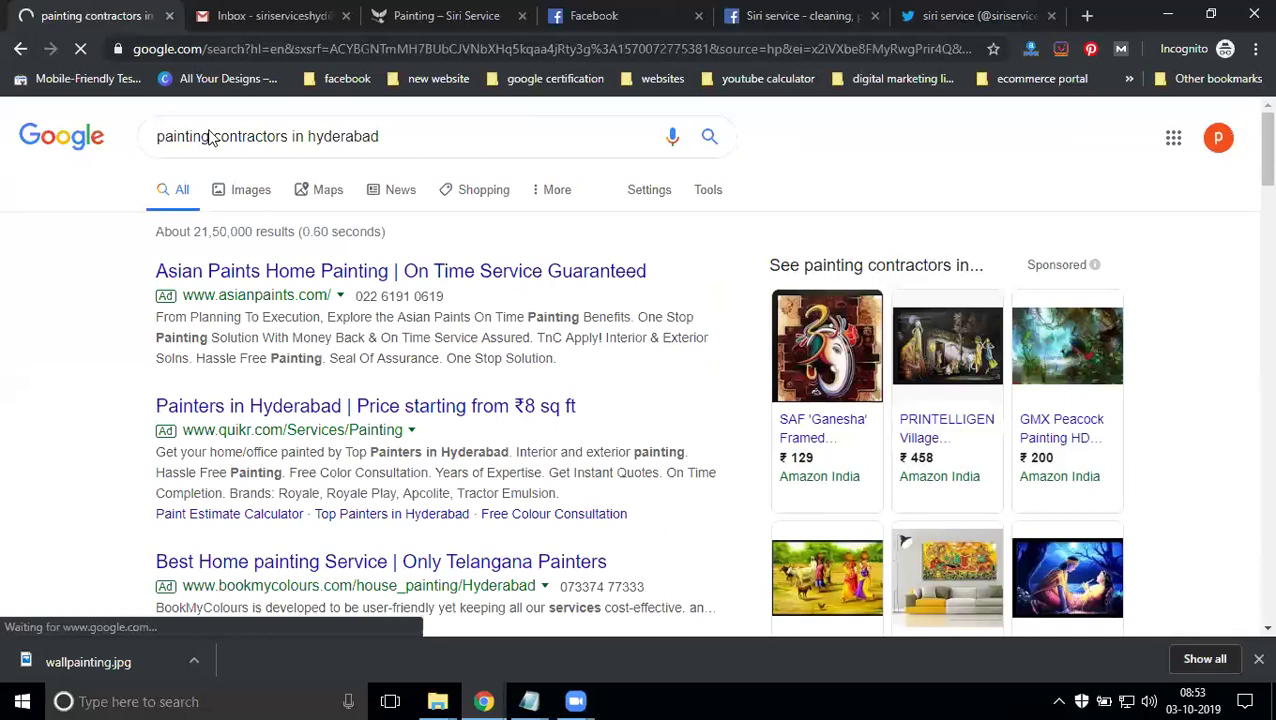
click(219, 134)
key(ctrl+c)
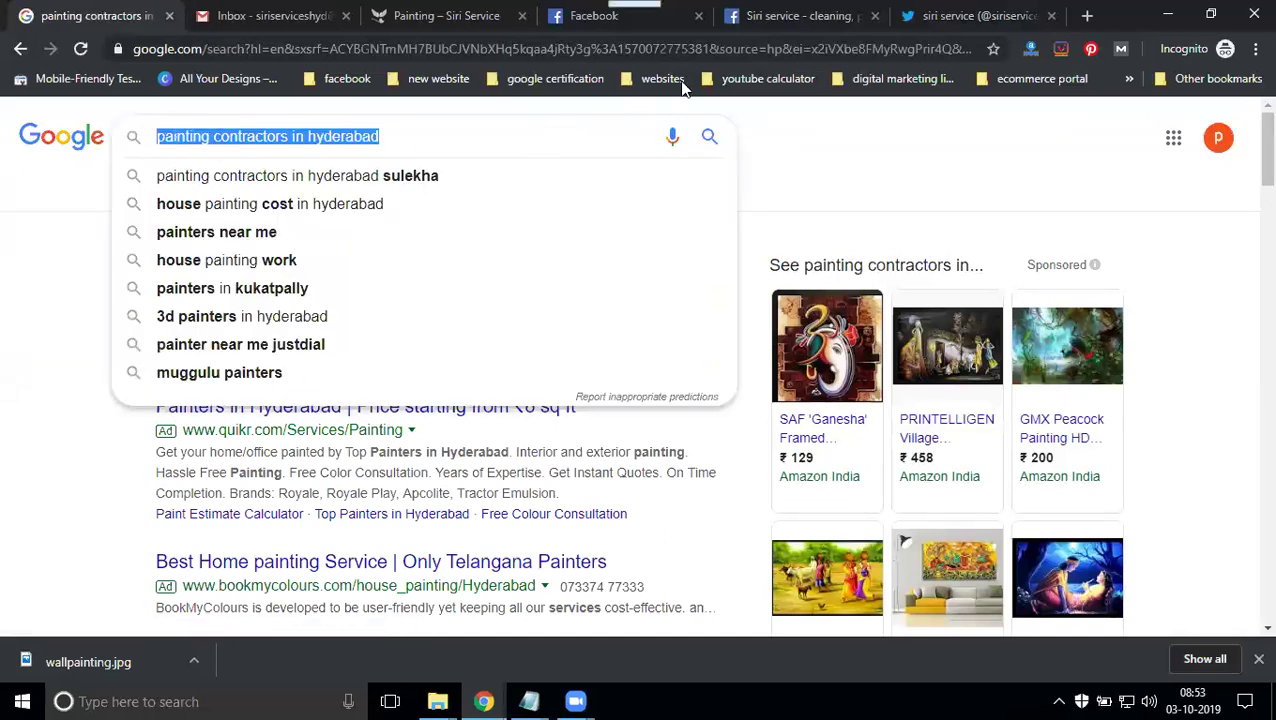
Replace the link text in the Facebook post draft with 'painting contractors in hyderabad'
click(806, 16)
triple_click(512, 194)
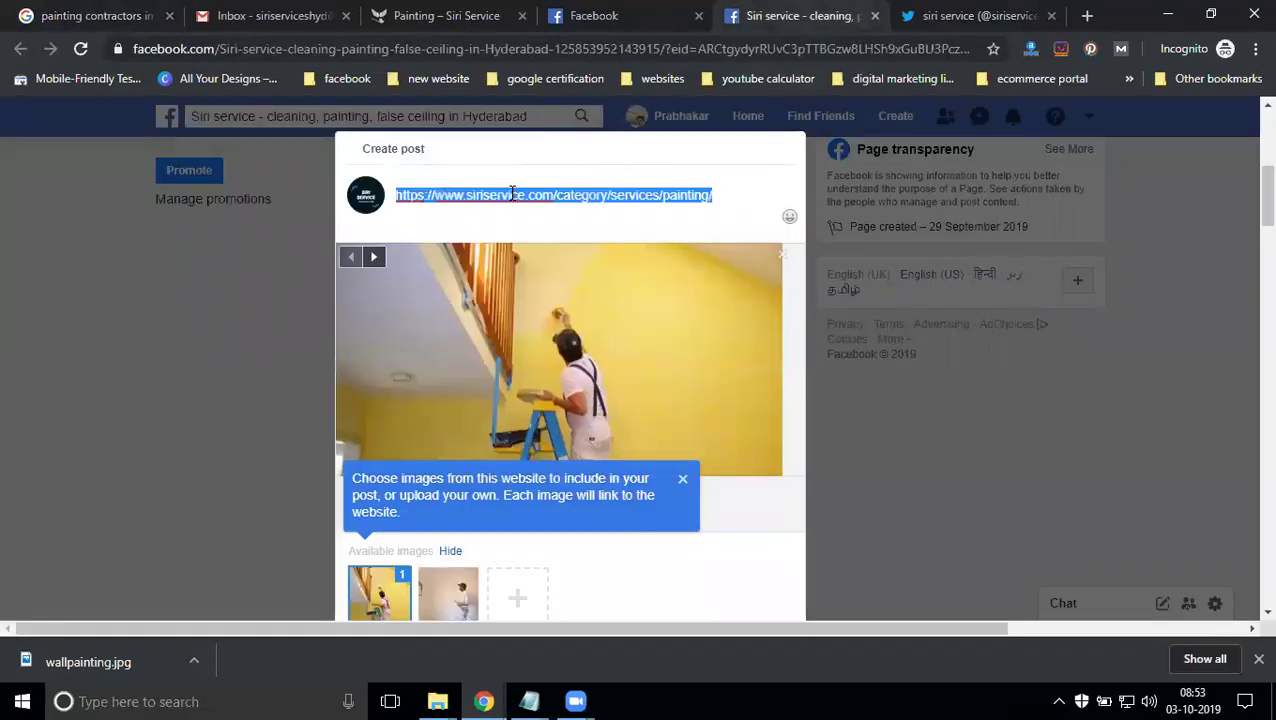
key(ctrl+v)
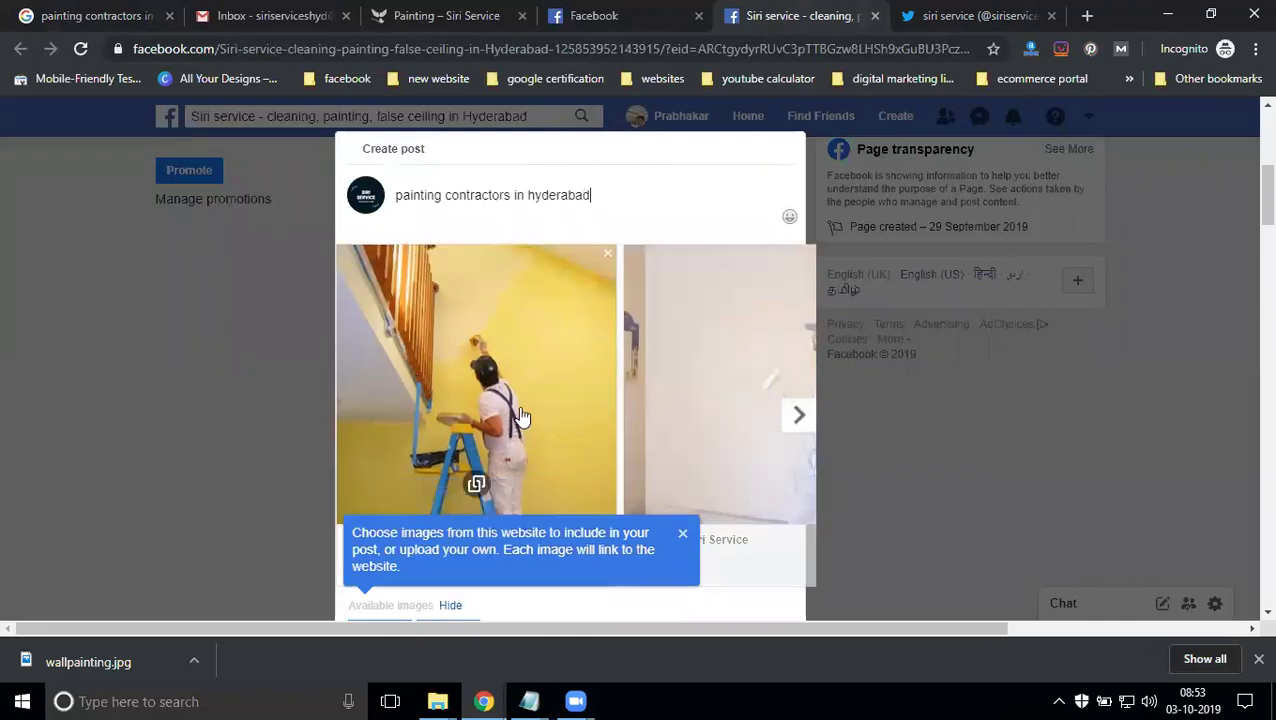
scroll(450, 488, down, 3)
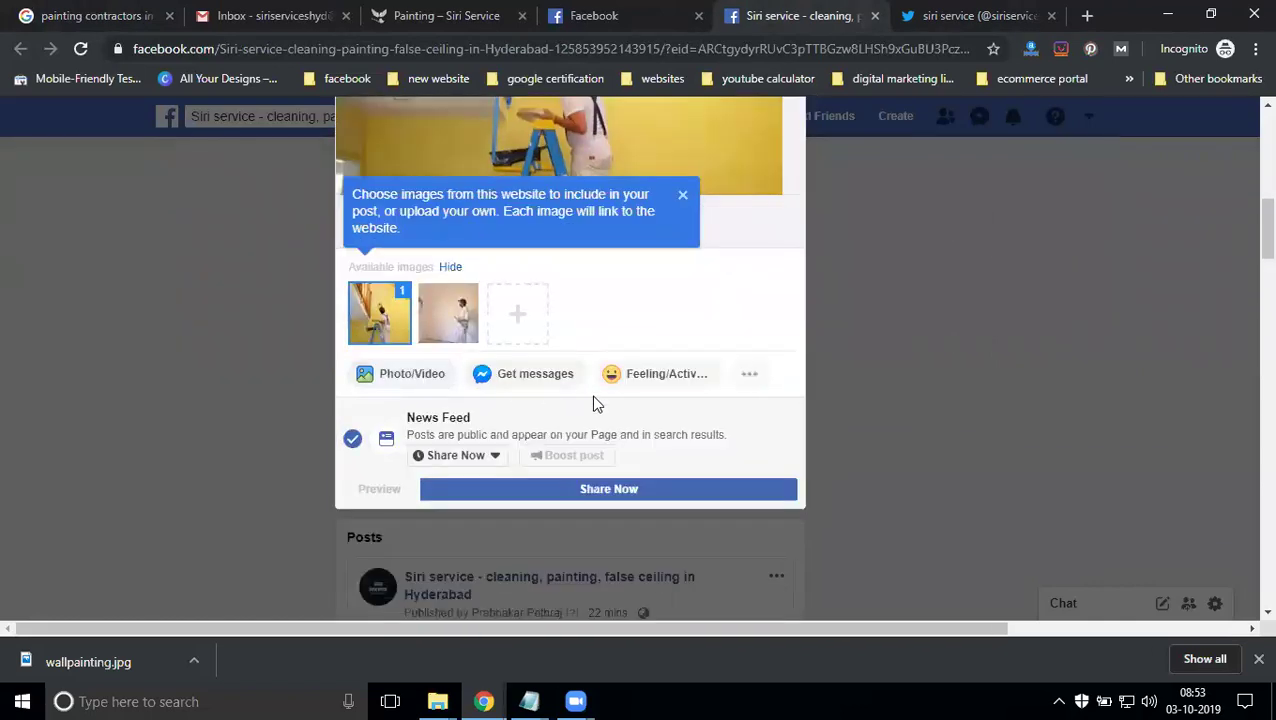
scroll(450, 393, up, 5)
scroll(547, 394, up, 3)
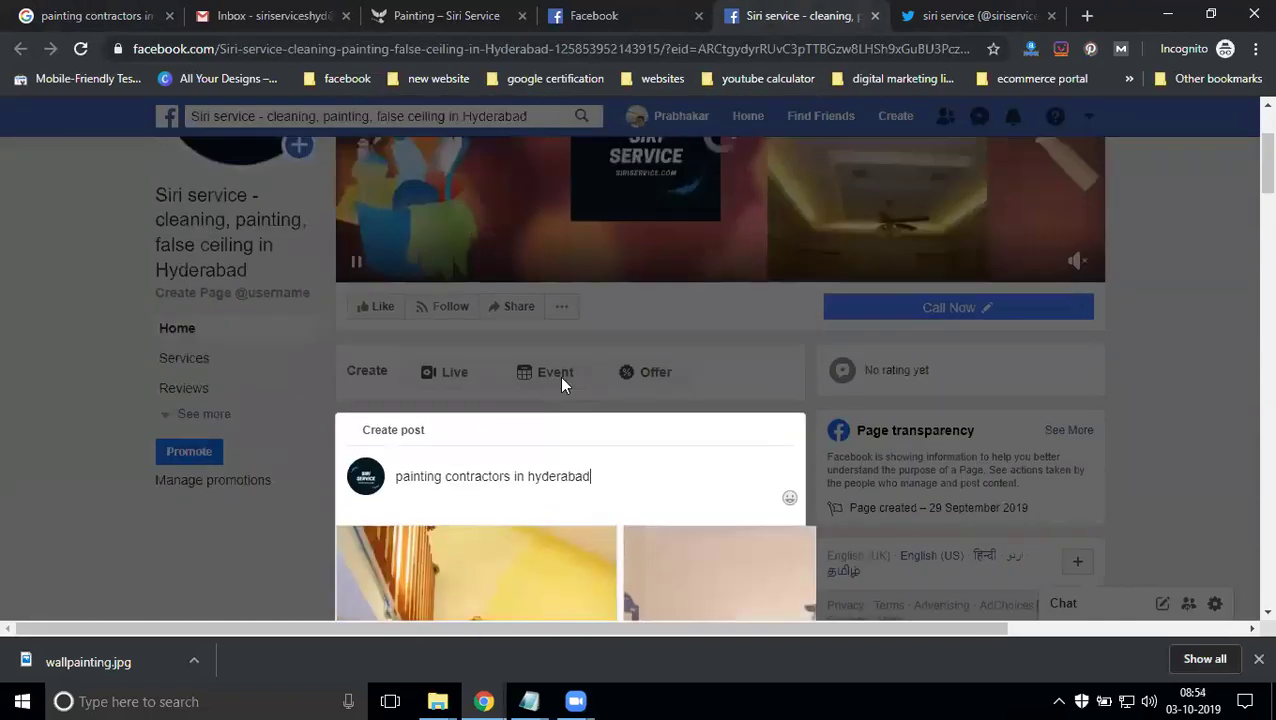
scroll(647, 461, down, 4)
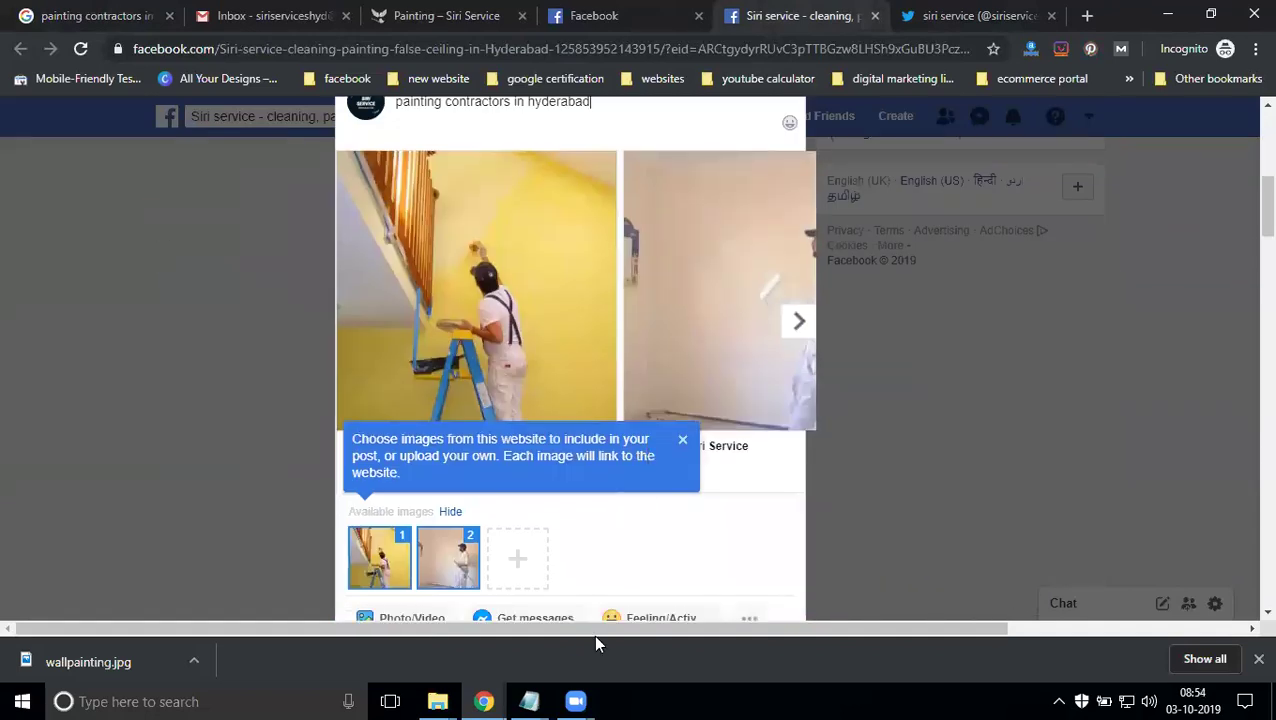
Copy the business phone number from the contact notes and paste it on a new line
mouse_move(529, 701)
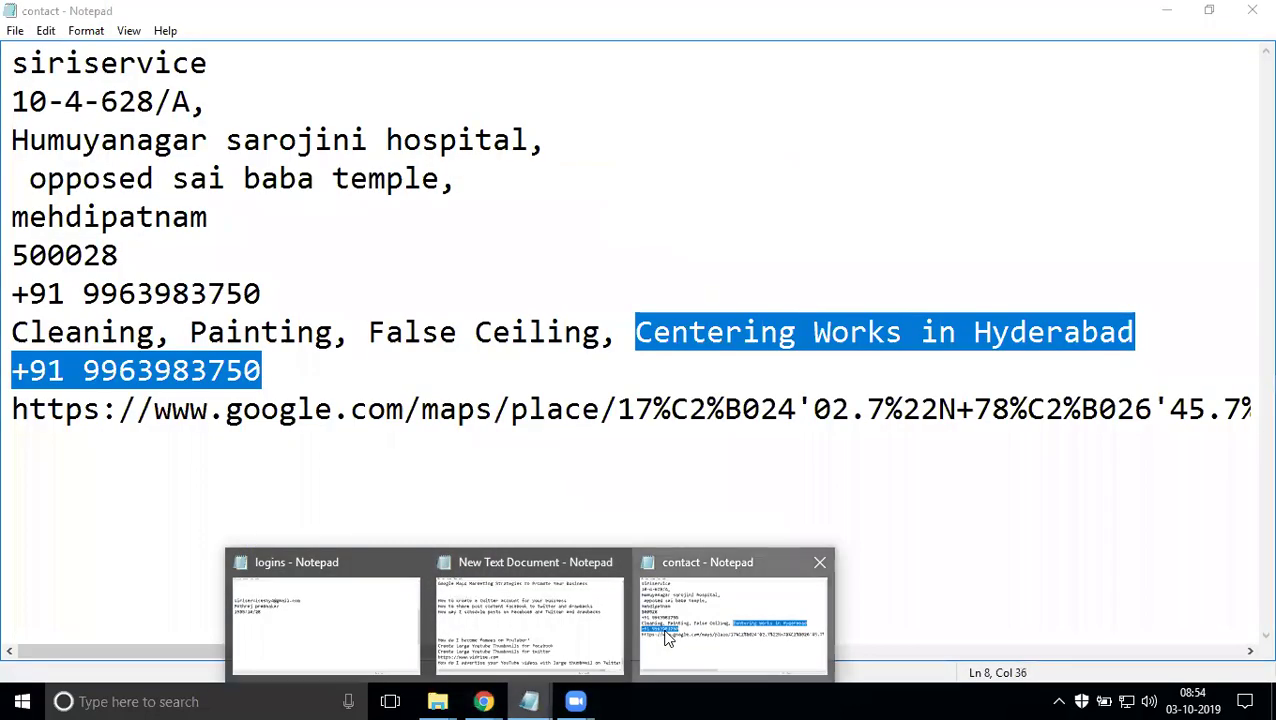
click(668, 638)
drag(352, 382, 12, 373)
key(ctrl+c)
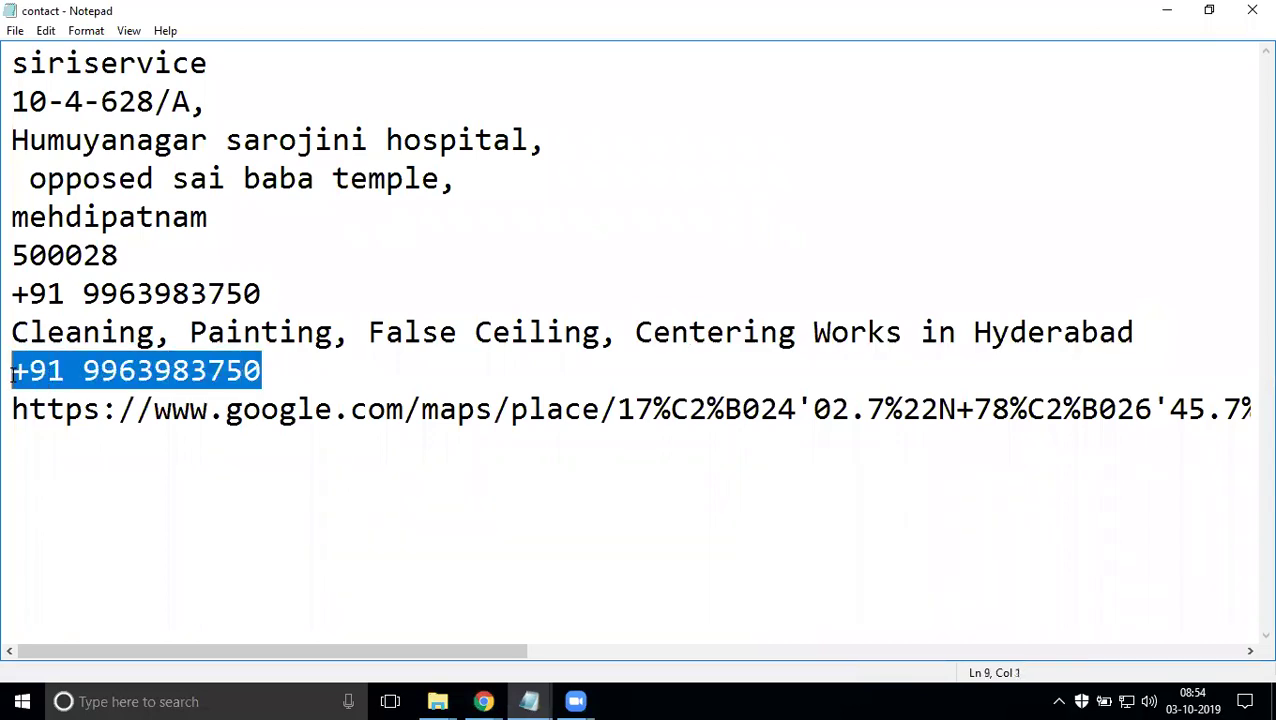
click(1166, 10)
scroll(608, 312, up, 1)
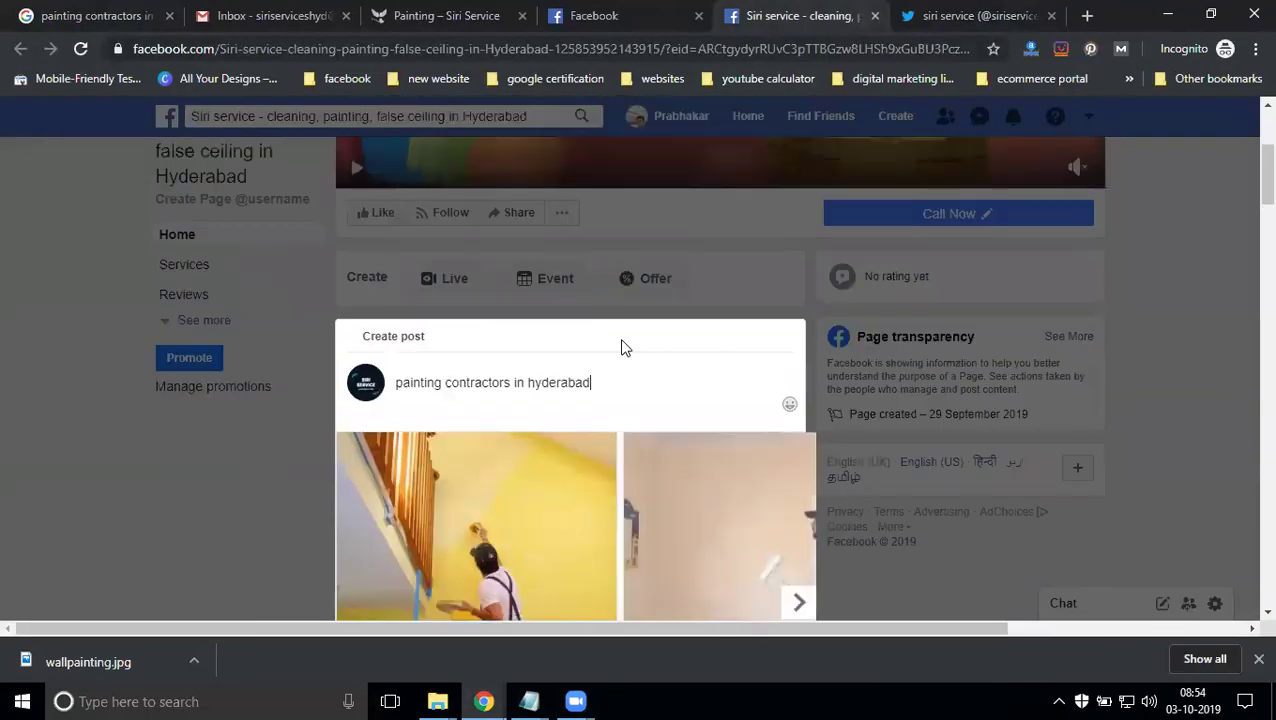
key(Return)
key(ctrl+v)
scroll(621, 347, down, 4)
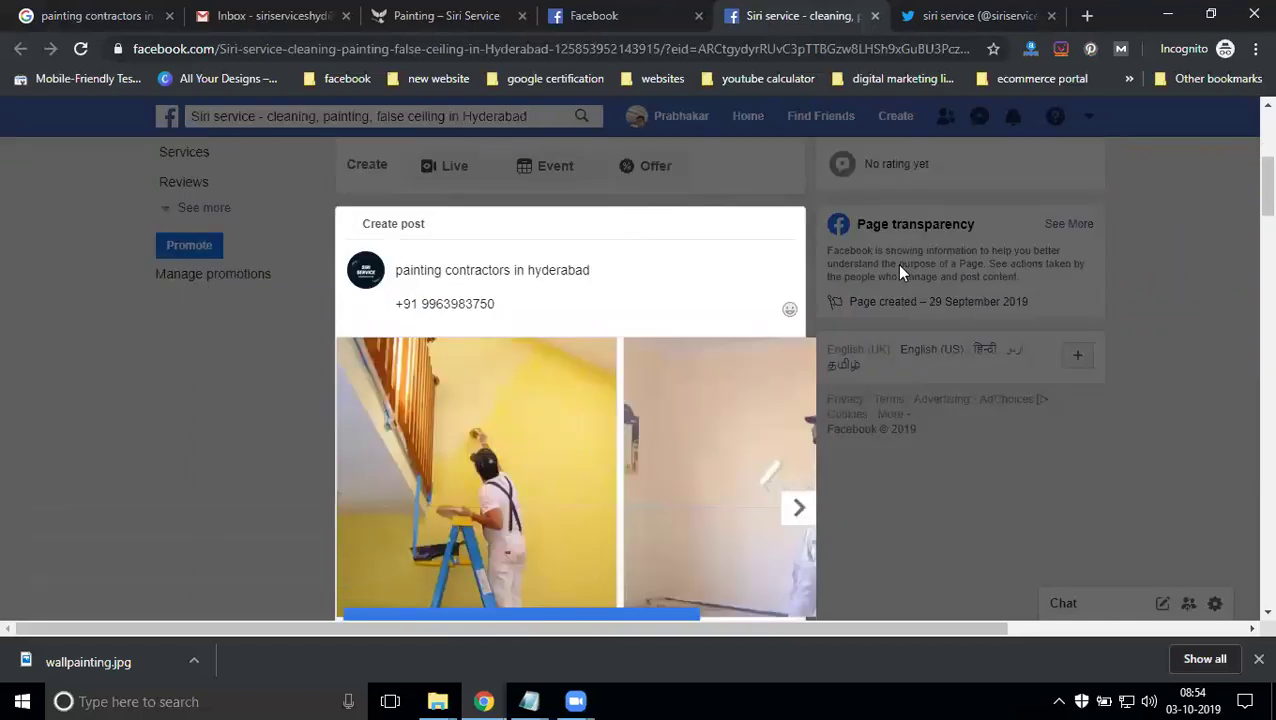
Choose to schedule the post and open the publish-date calendar, paging ahead to April 2020
click(494, 532)
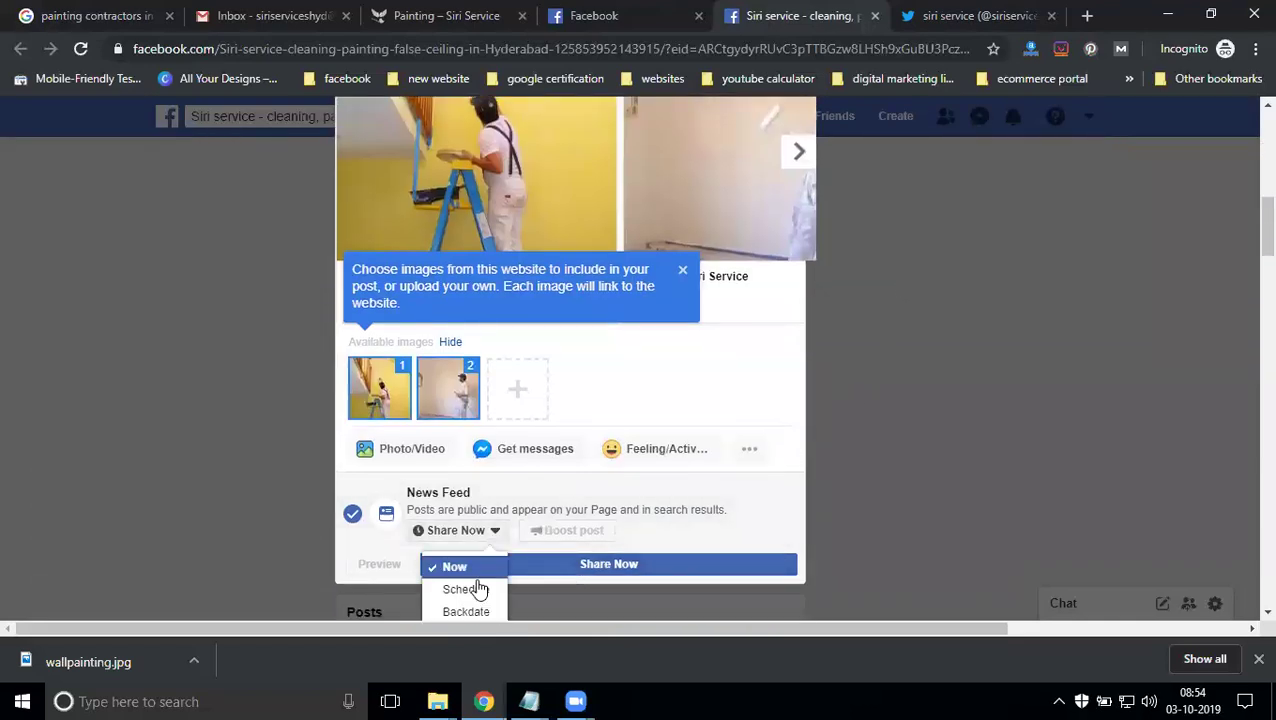
click(445, 589)
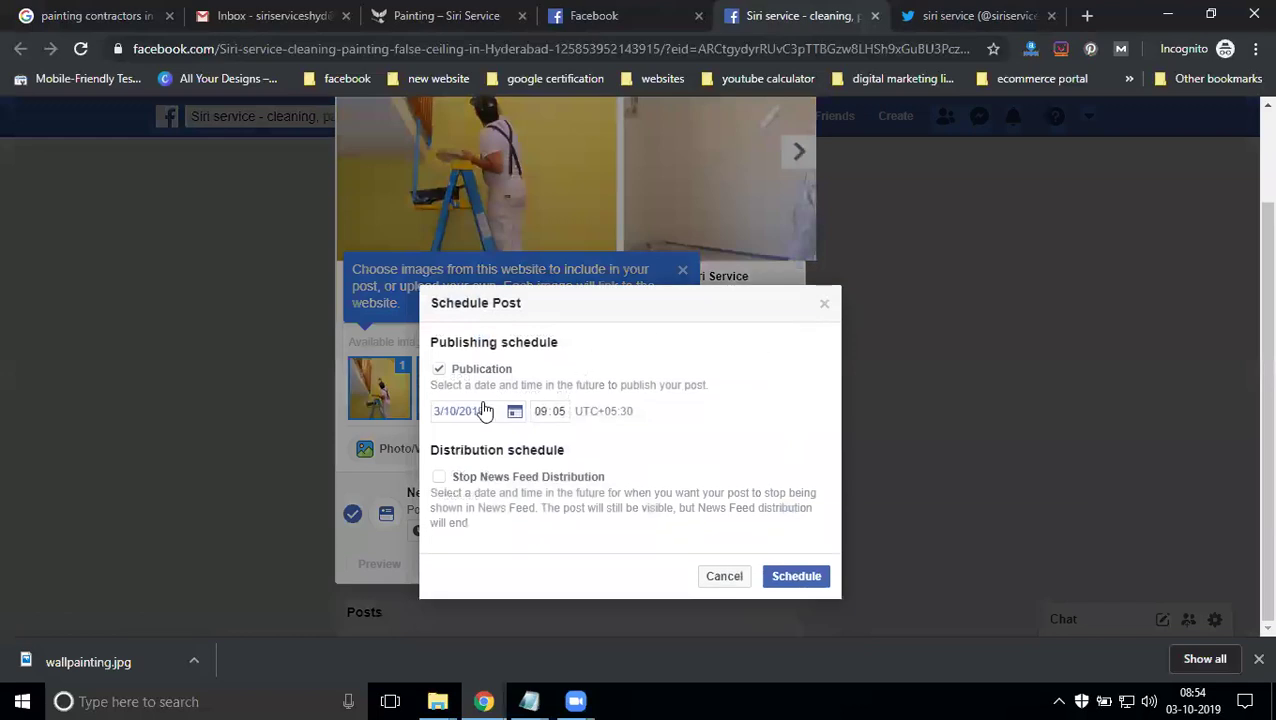
click(504, 422)
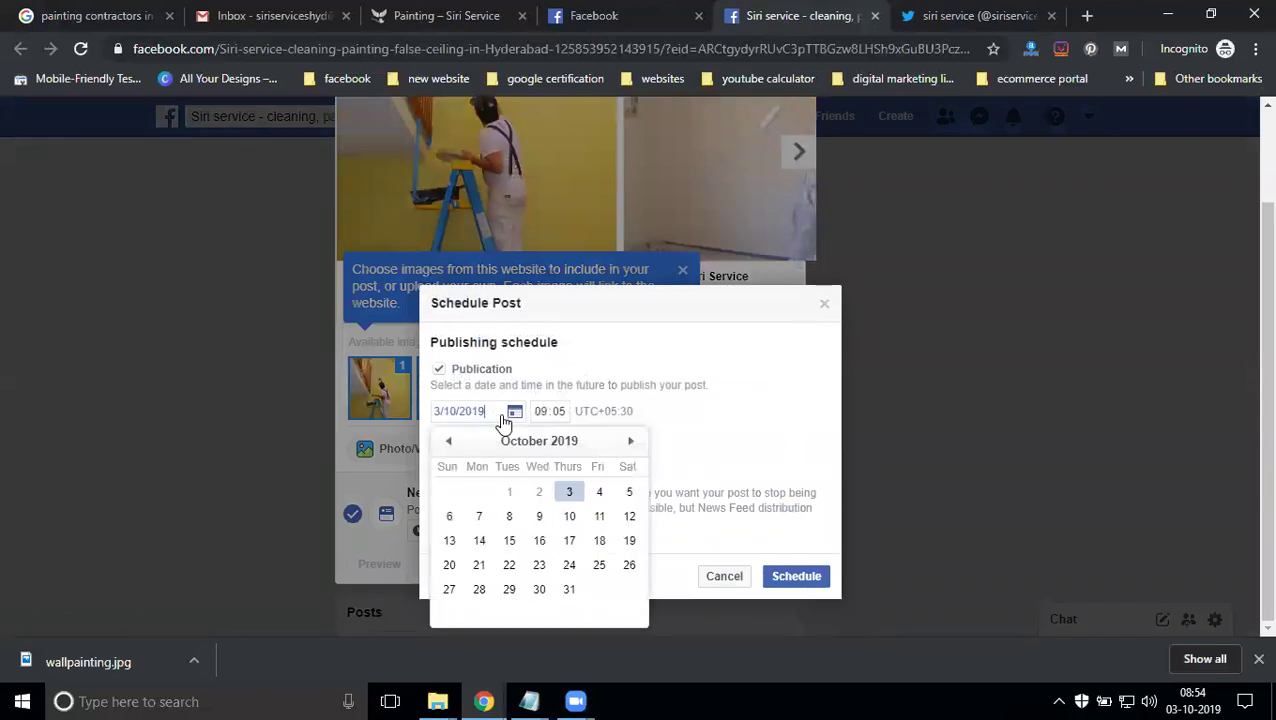
click(632, 442)
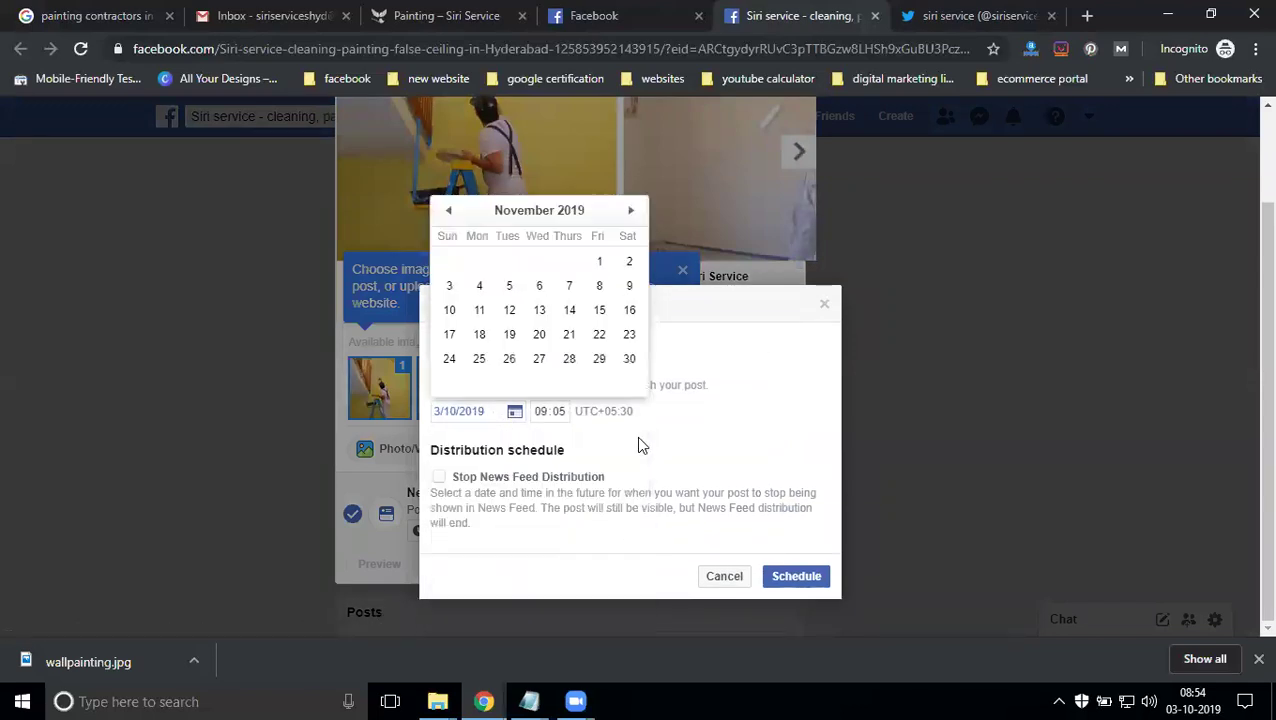
click(631, 209)
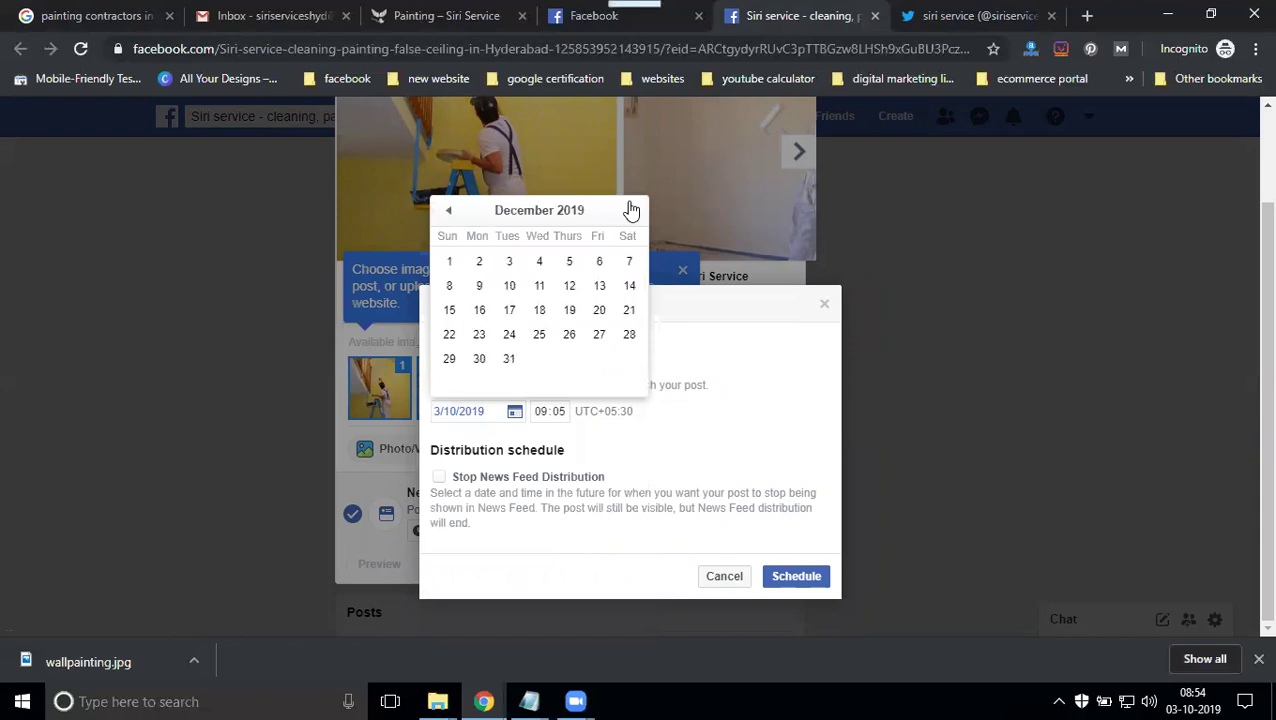
click(631, 210)
click(631, 210)
click(631, 210)
click(631, 210)
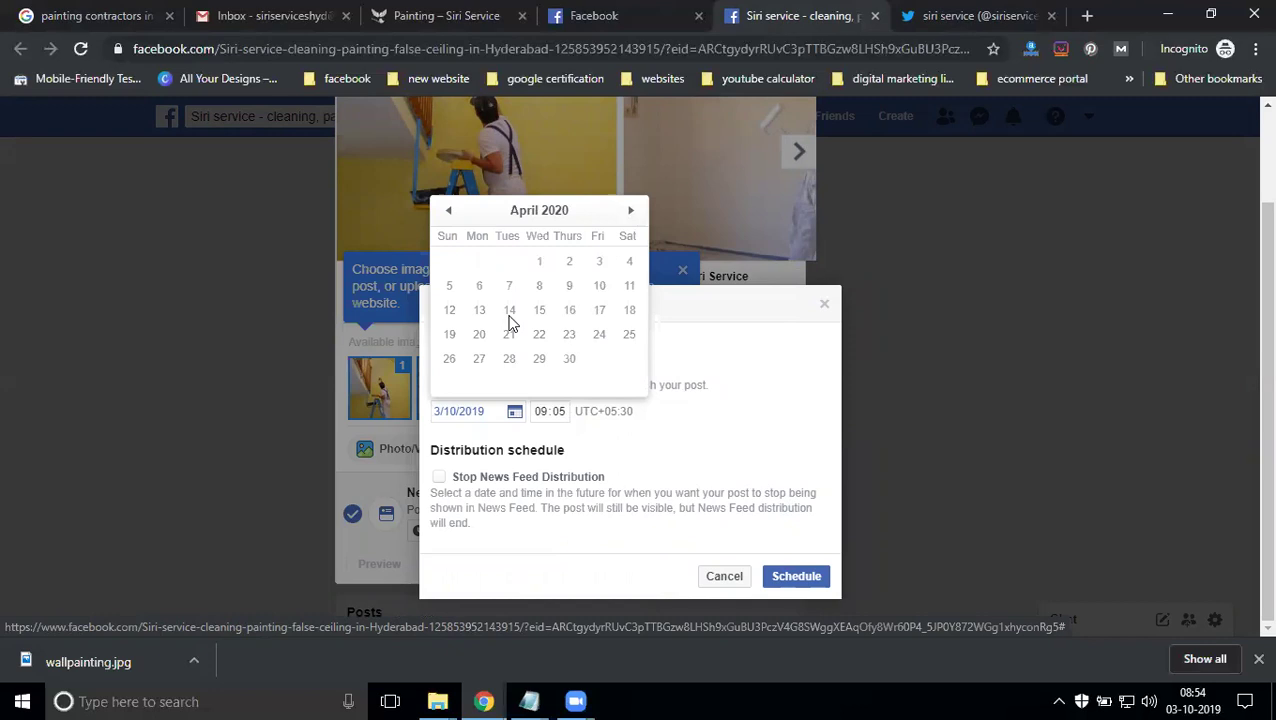
Step the calendar back to October 2019 and pick the 3rd as publish date
click(450, 212)
click(452, 215)
click(451, 213)
click(451, 213)
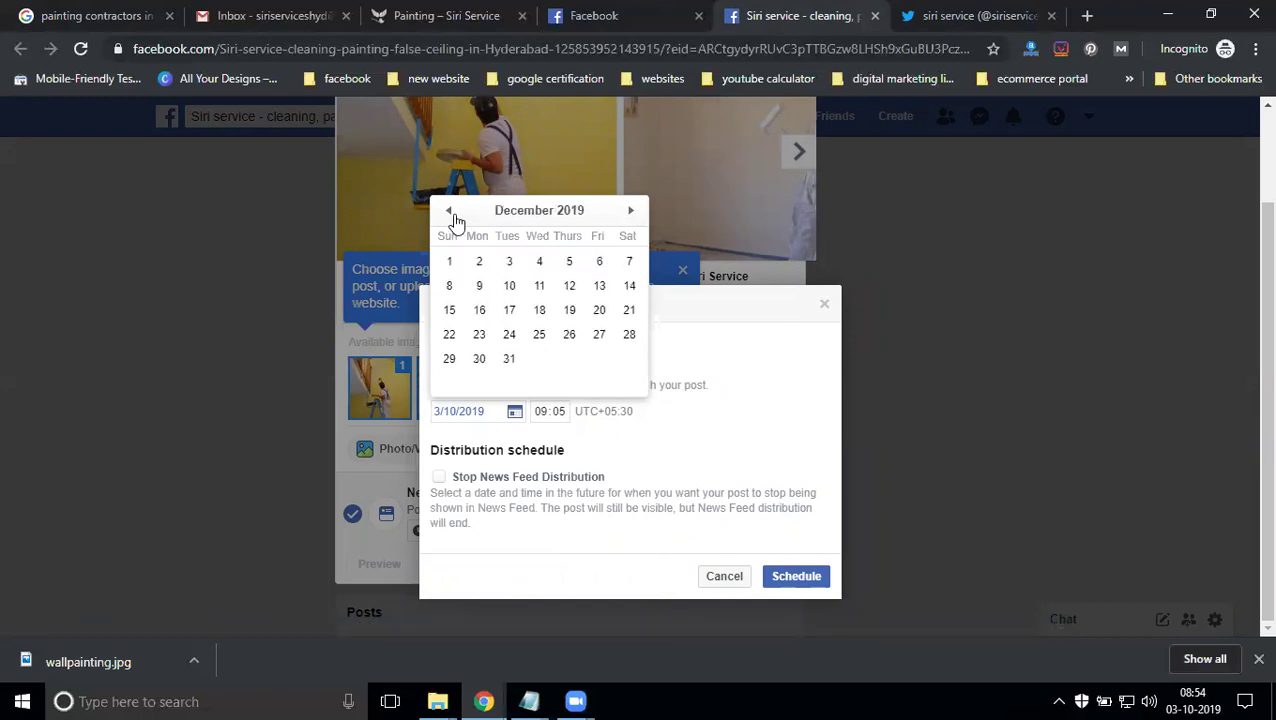
click(451, 213)
click(451, 213)
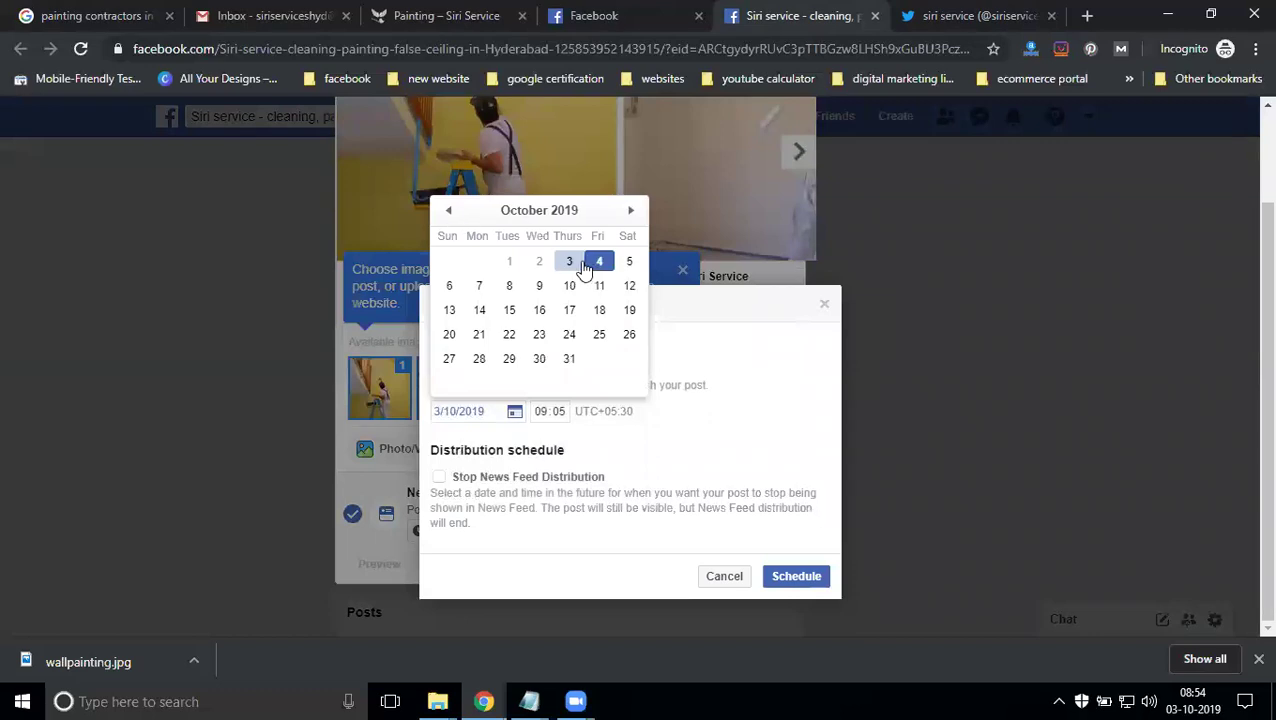
click(684, 427)
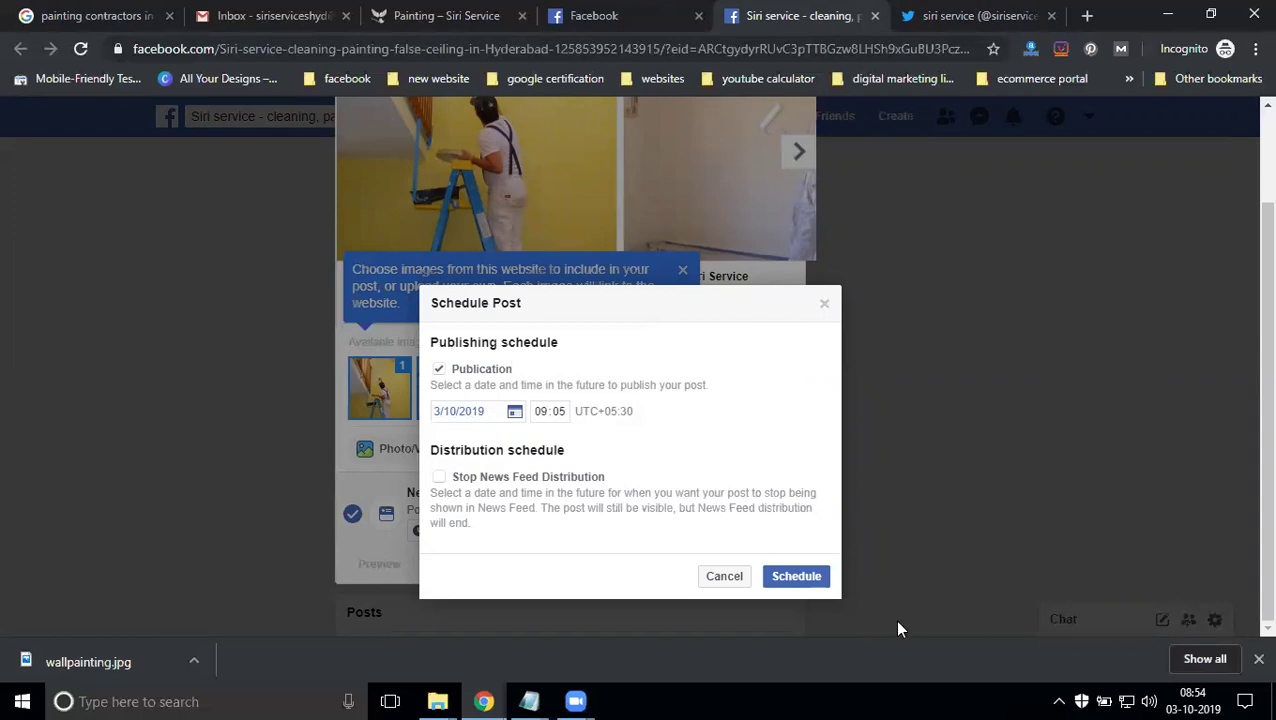
Change the publishing time minutes to 06 for 09:06 and confirm the schedule
click(557, 412)
text(01)
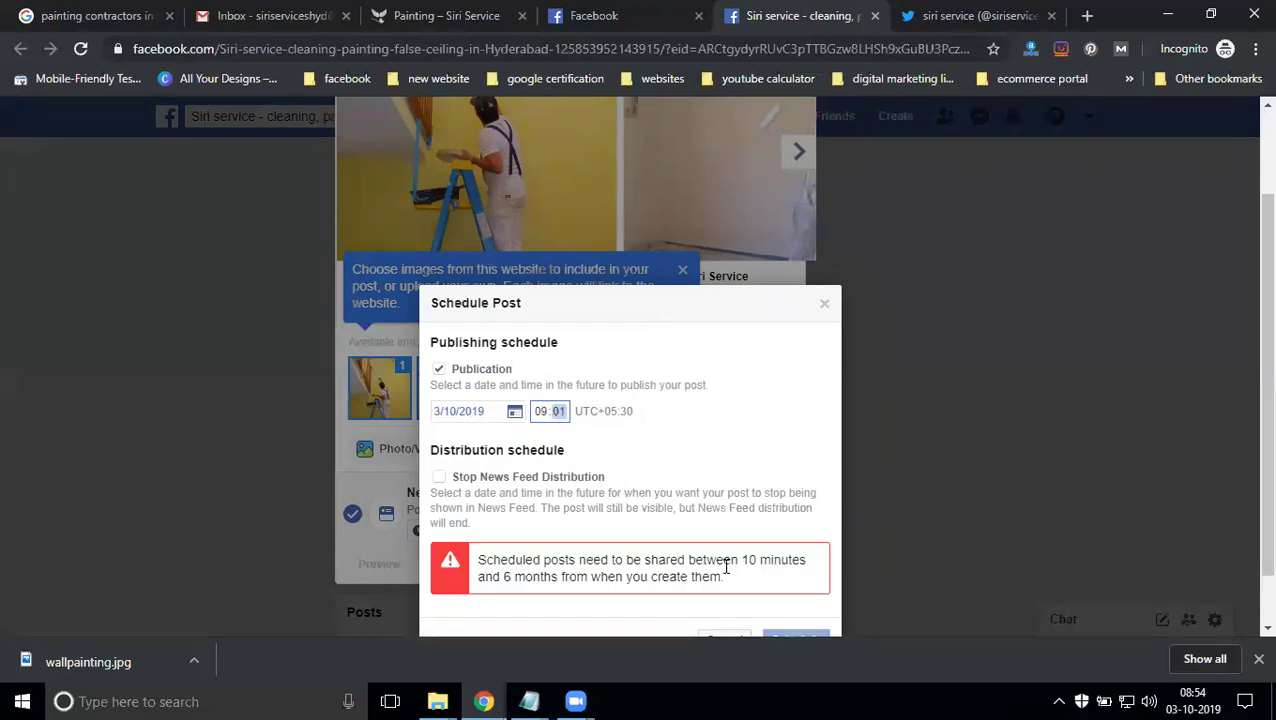
drag(725, 566, 792, 566)
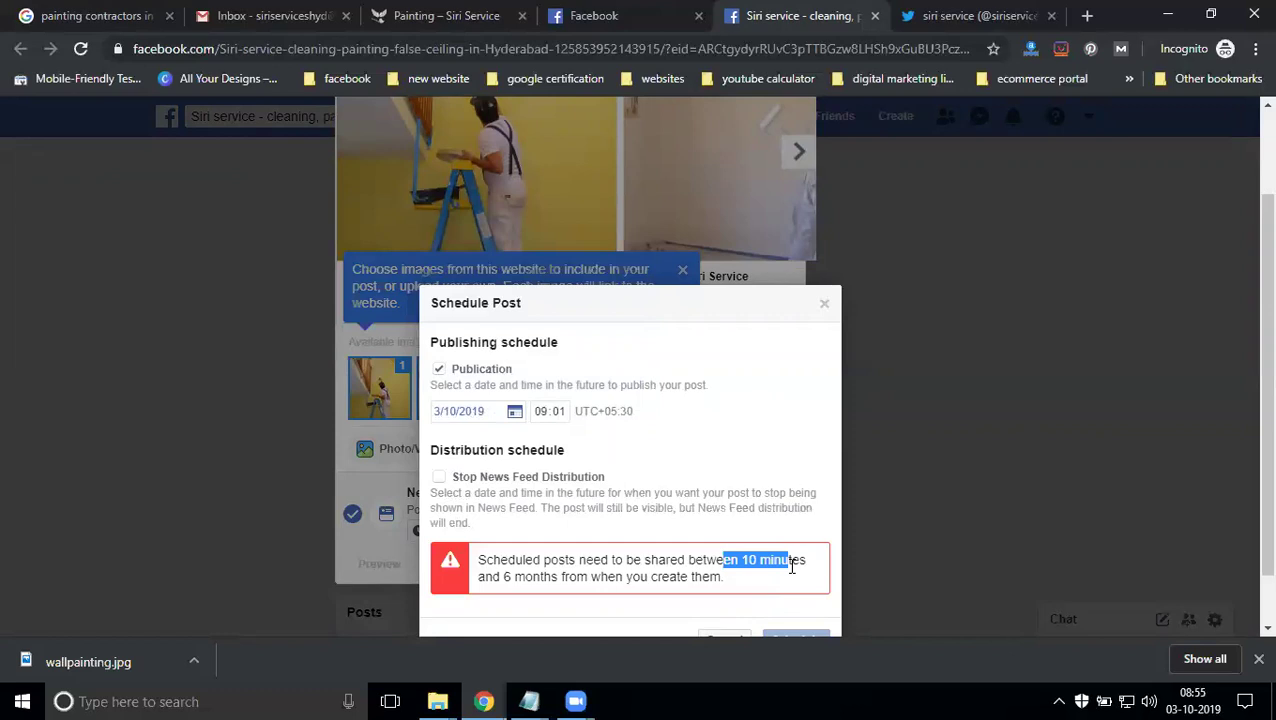
click(553, 413)
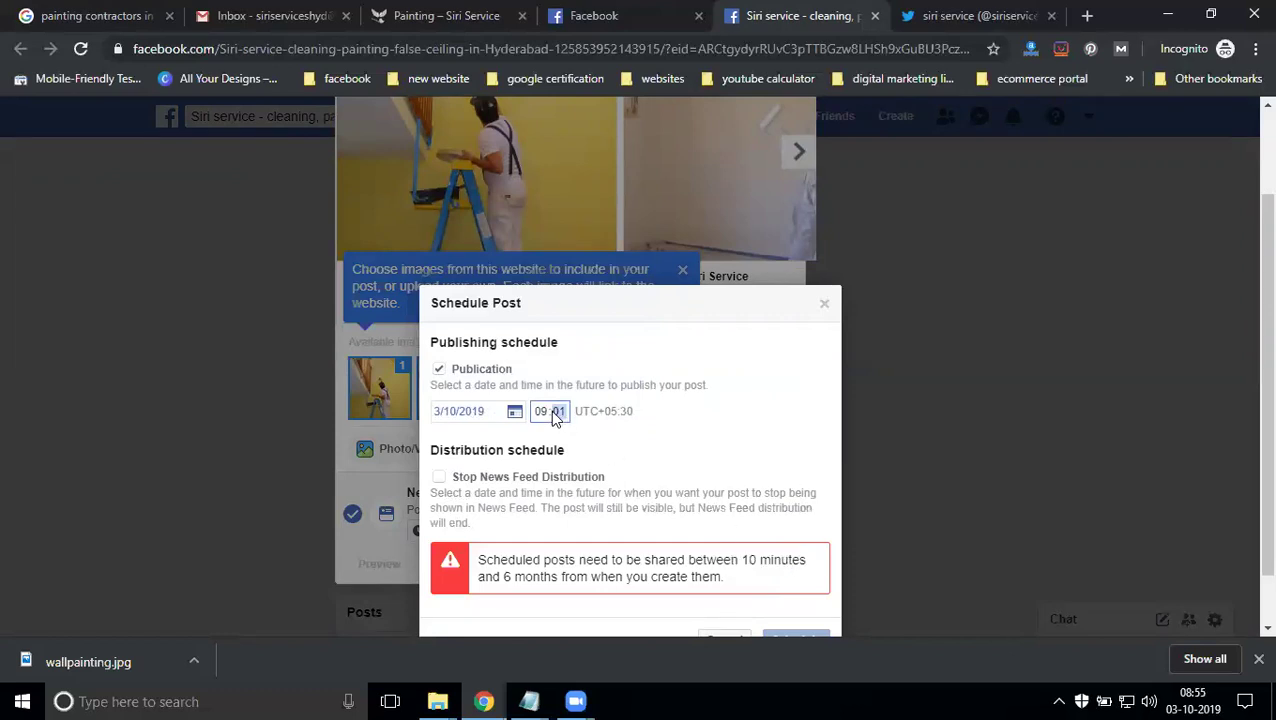
text(6)
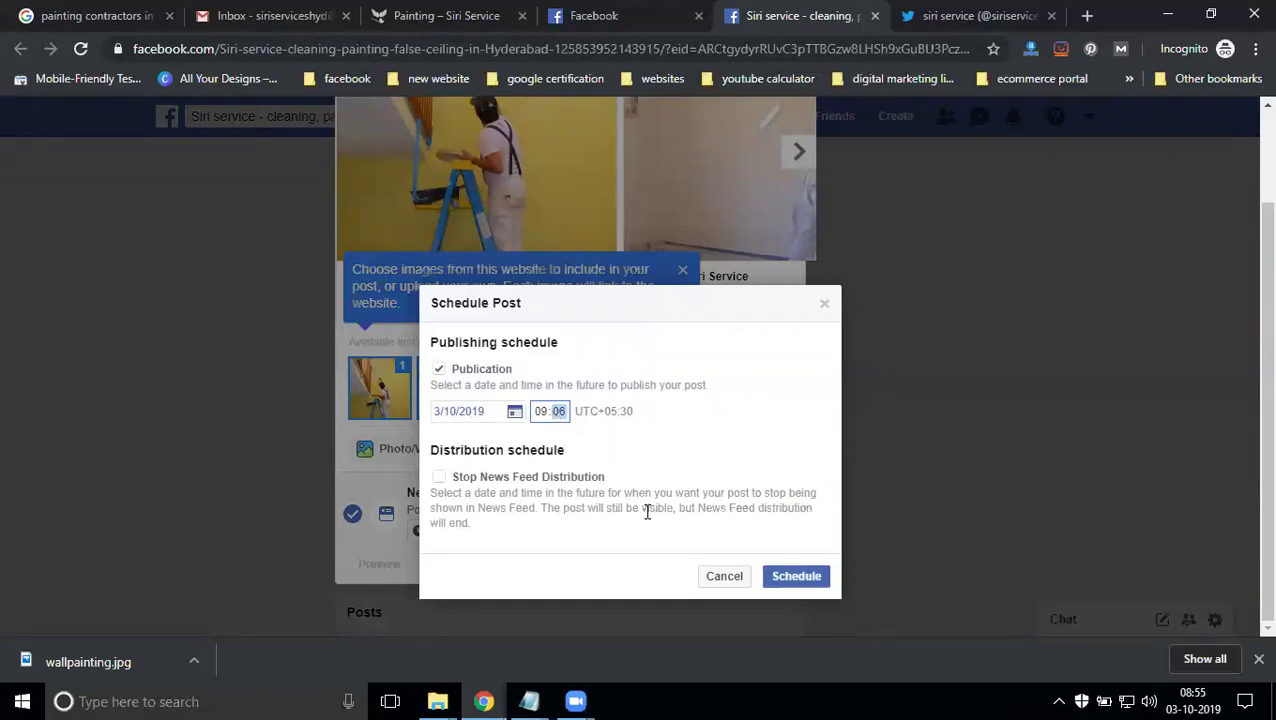
click(771, 580)
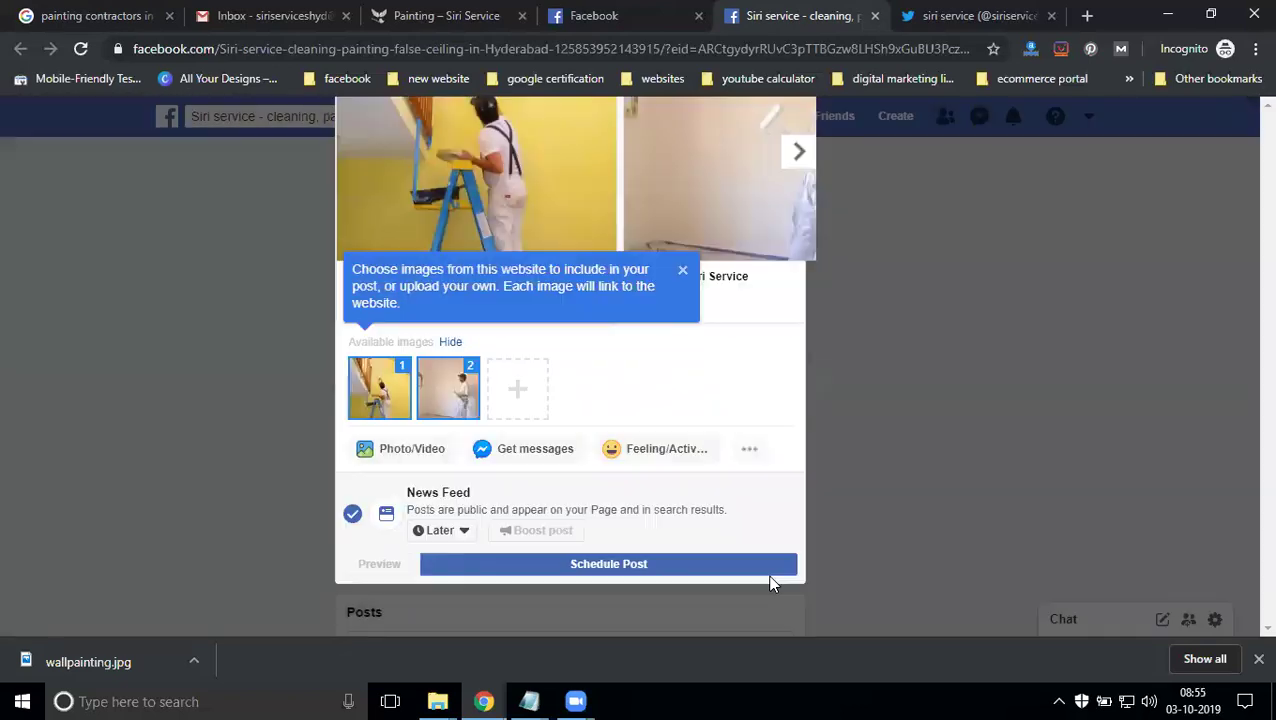
Schedule the painting post, decline the Send Message option, and scroll the Page feed
click(697, 564)
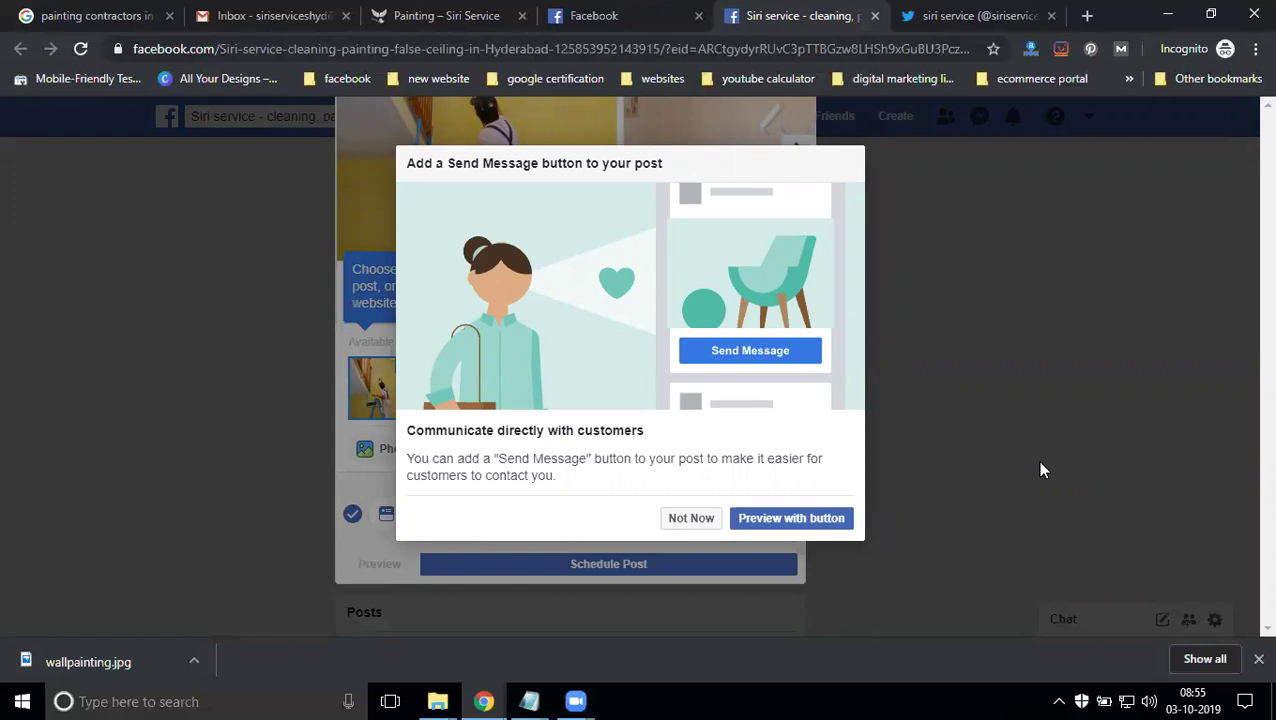
click(690, 519)
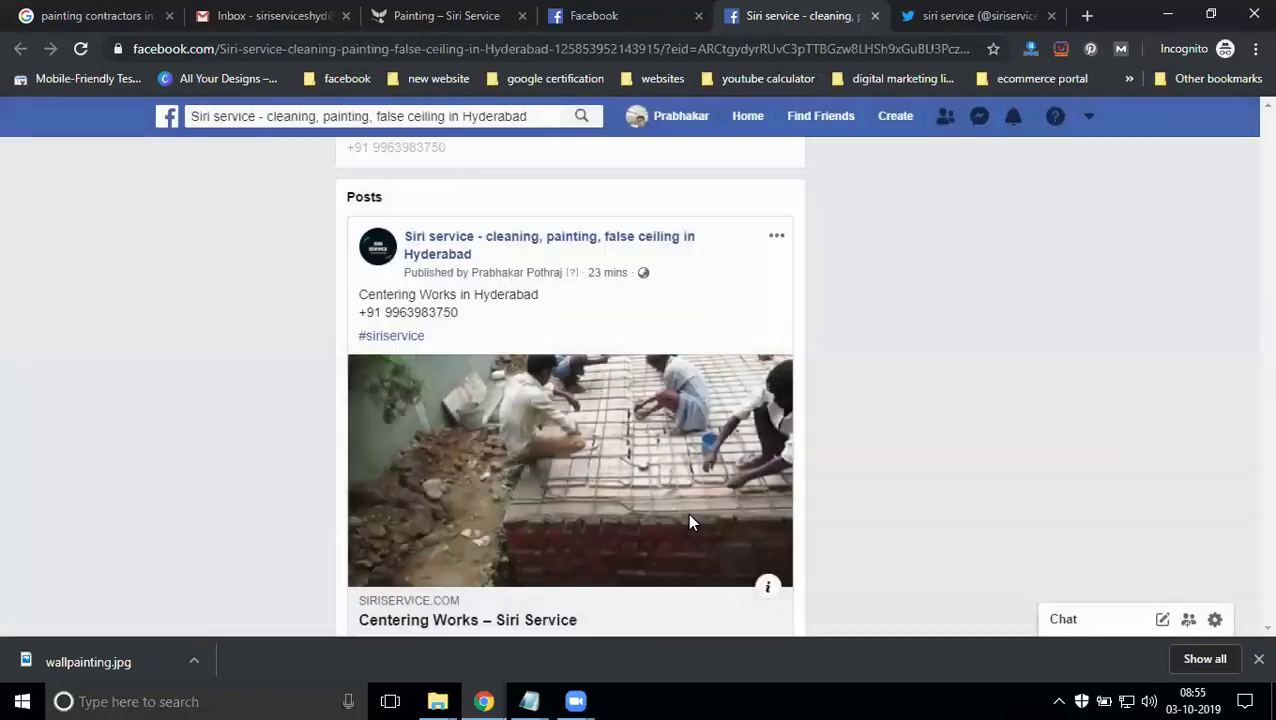
scroll(690, 523, down, 2)
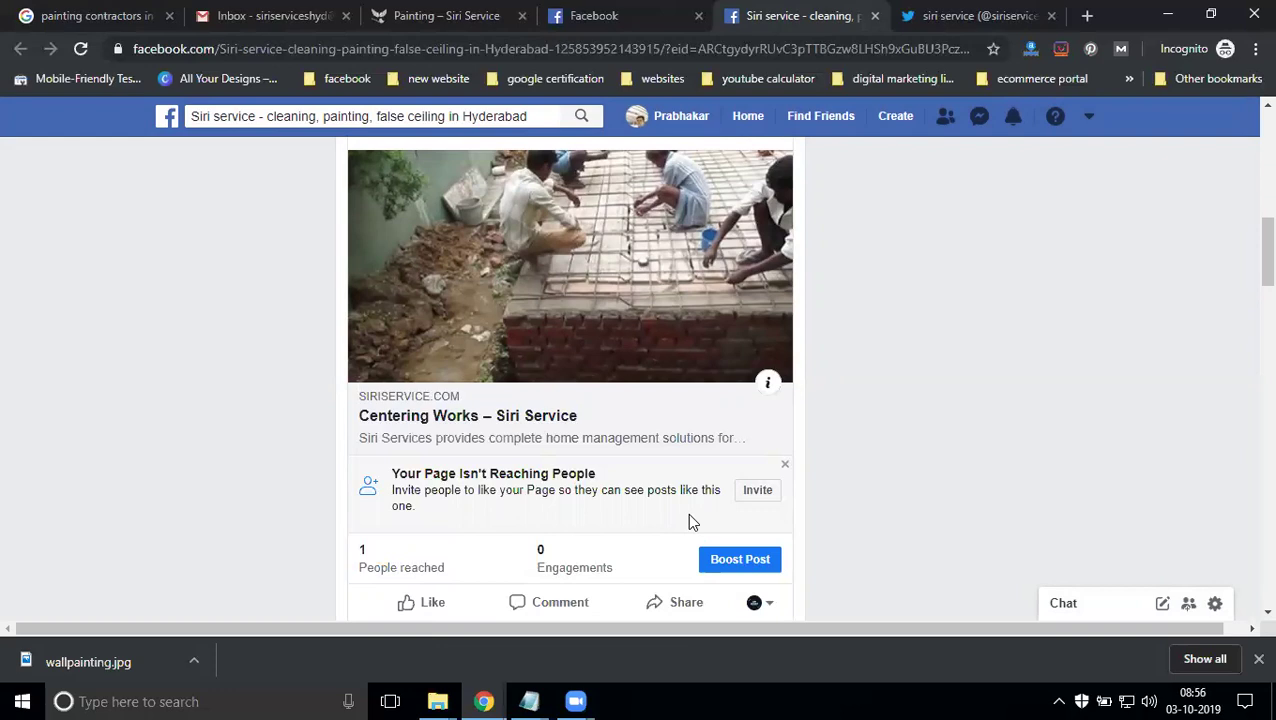
Switch to the siri service Twitter profile and scroll down to its latest painting tweet
click(974, 14)
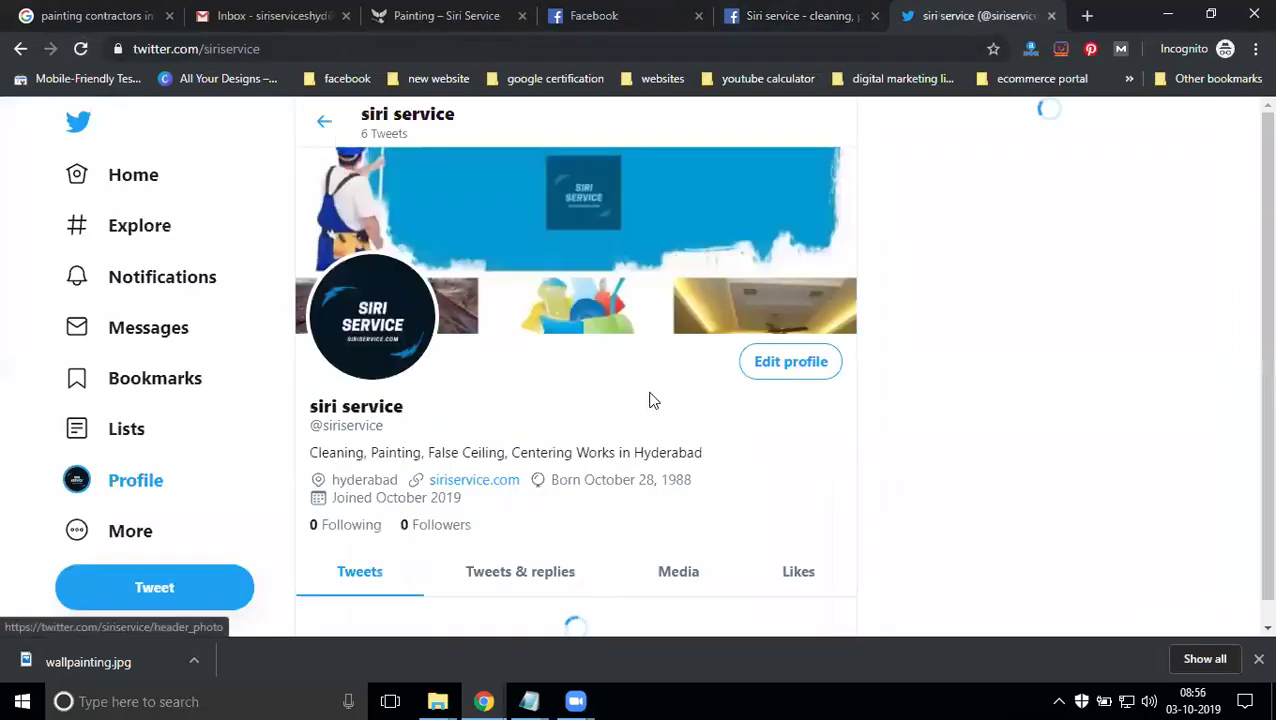
scroll(587, 369, down, 3)
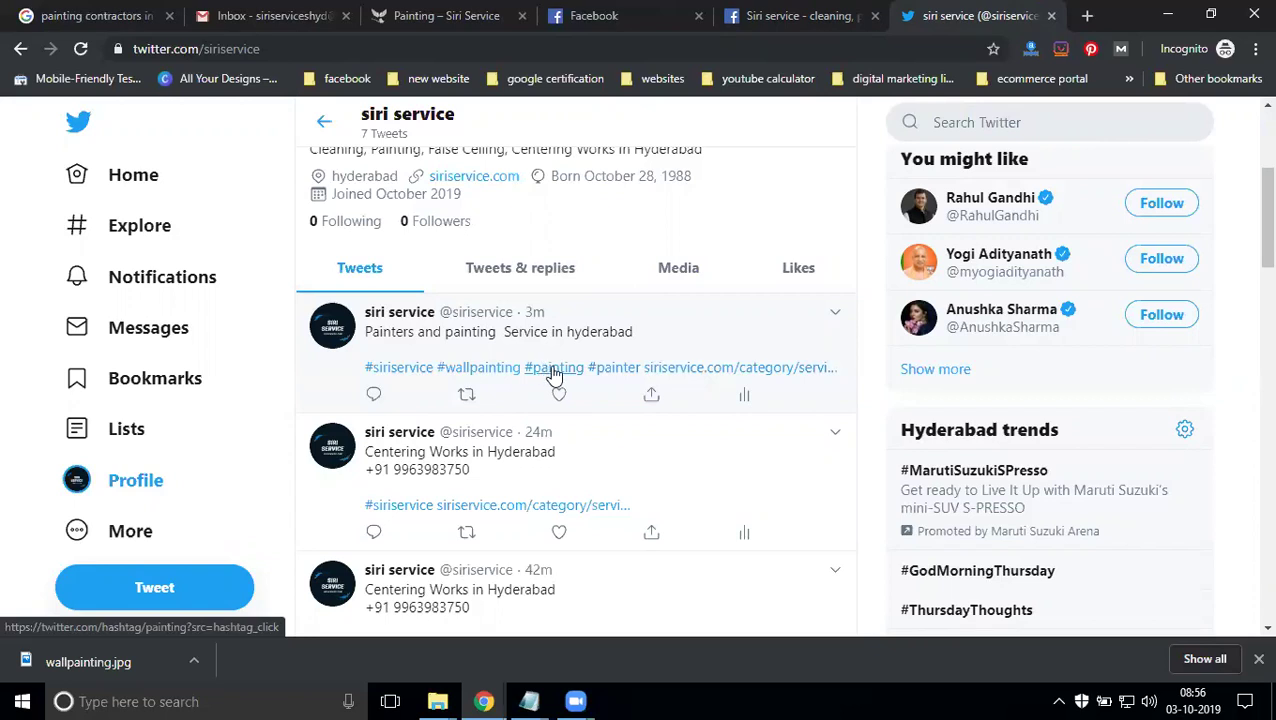
Load anyimage.io in a new tab and upload the false-ceiling gypsum board picture
click(1088, 18)
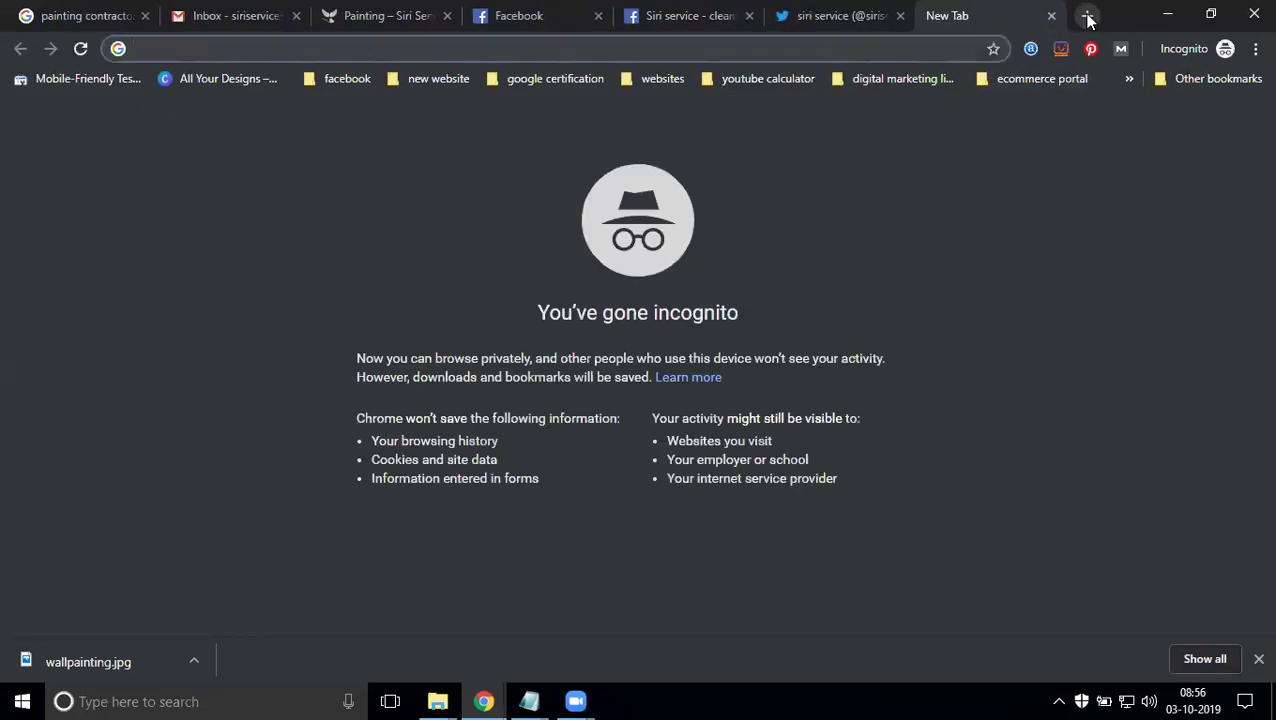
text(any)
key(Return)
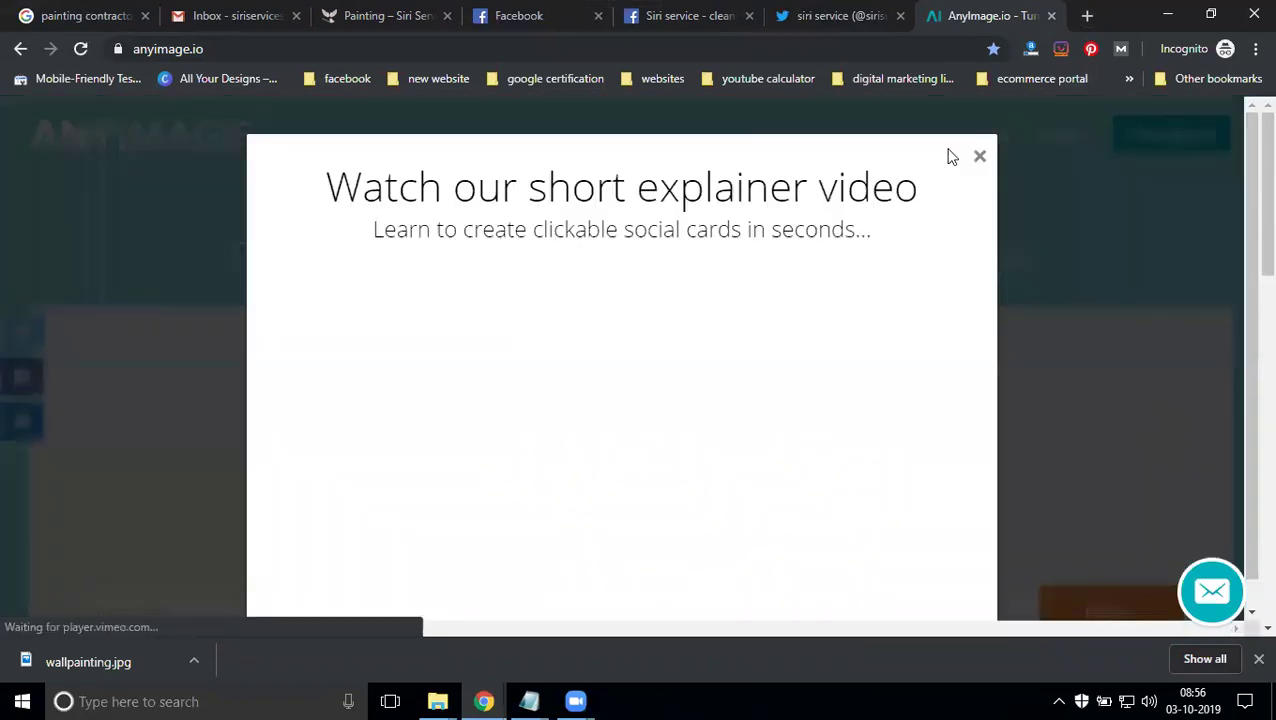
click(980, 157)
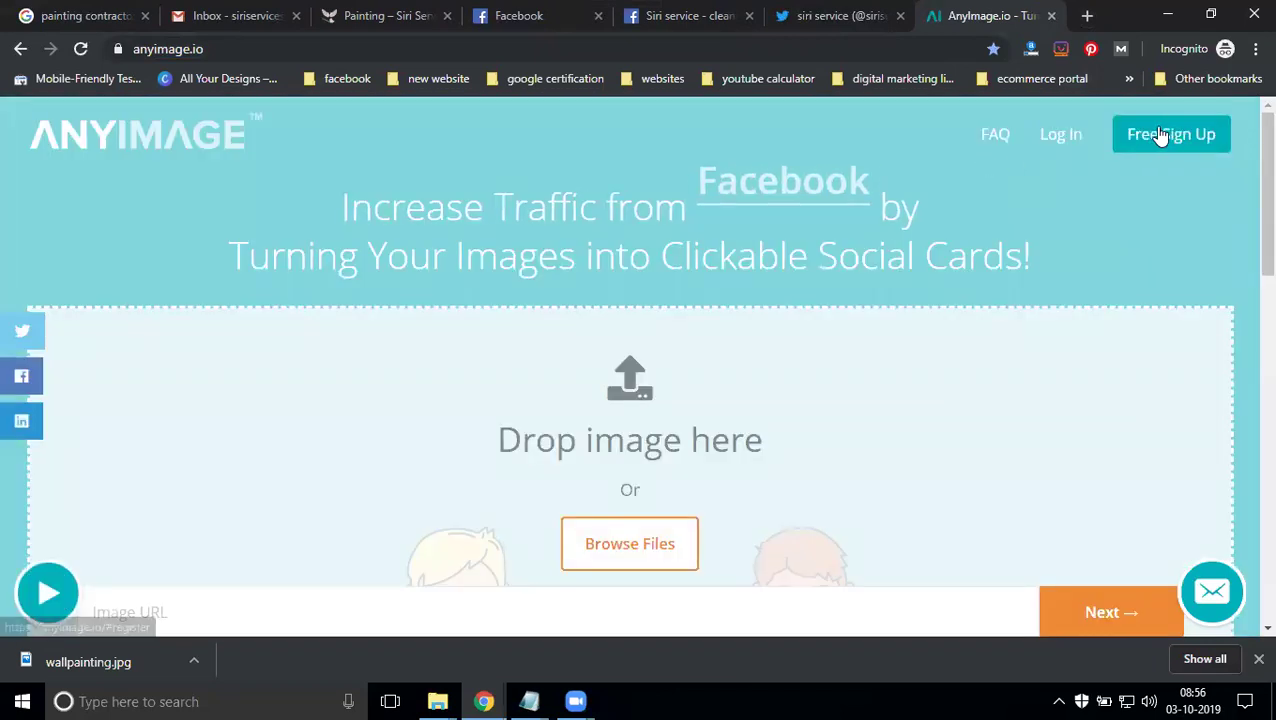
scroll(743, 357, down, 2)
click(646, 368)
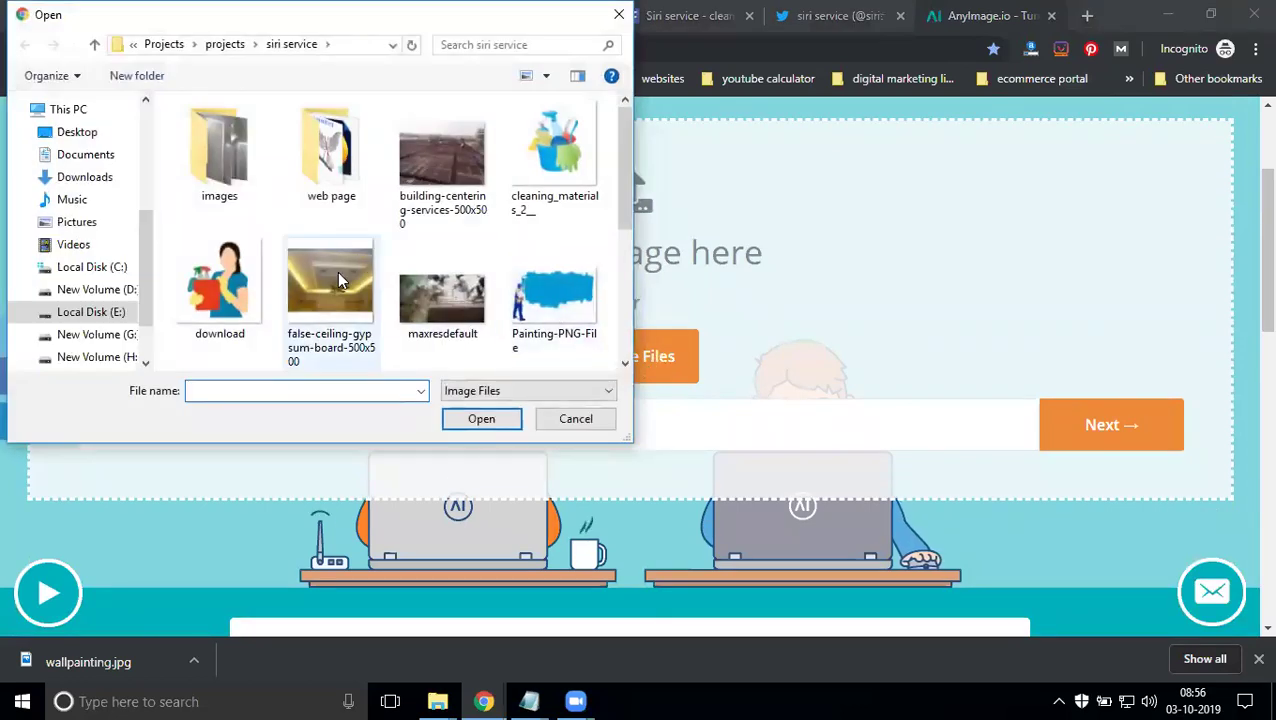
click(331, 276)
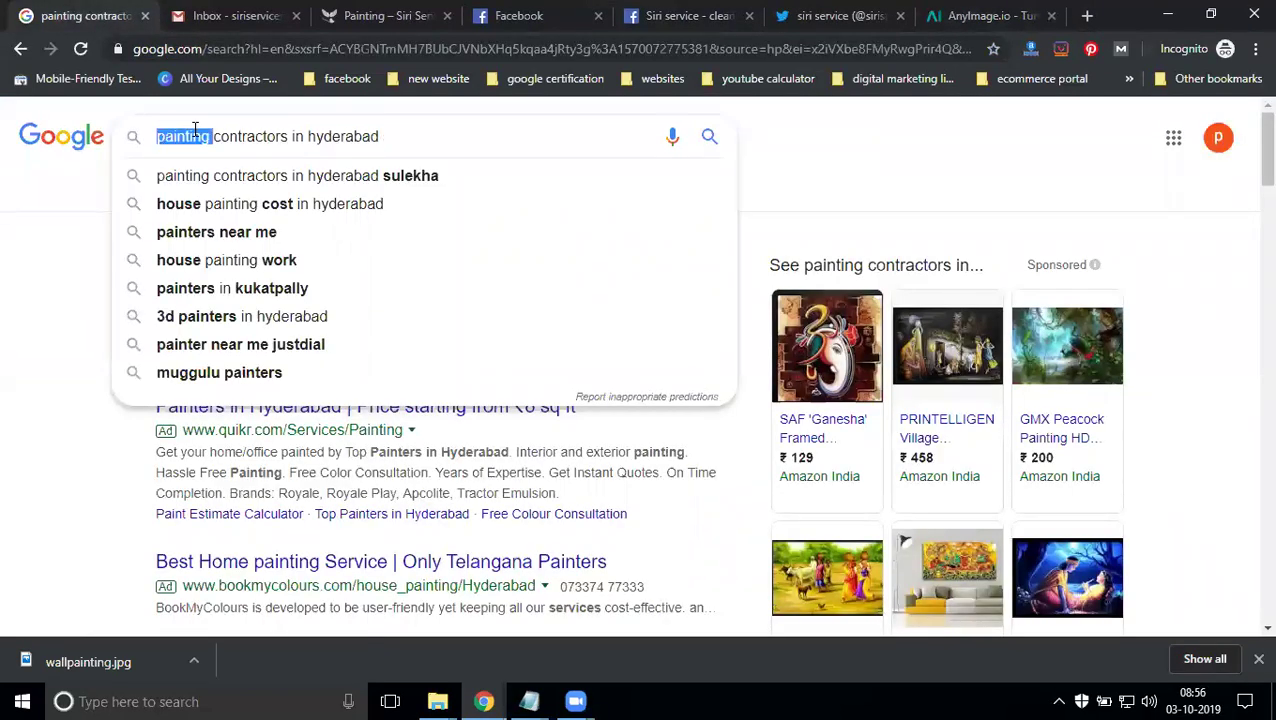
Search Google for the corrected 'false ceiling contractors in hyderabad' and select the phrase
text(fall ce)
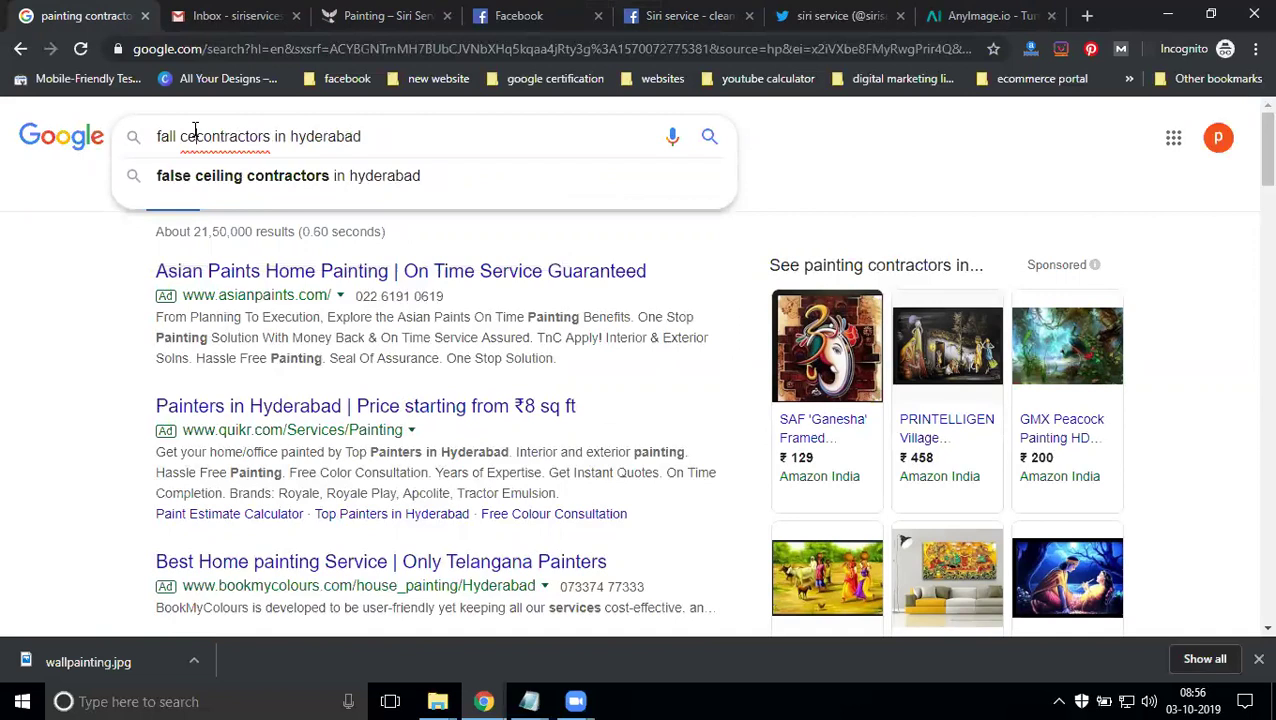
text(iling)
key(Return)
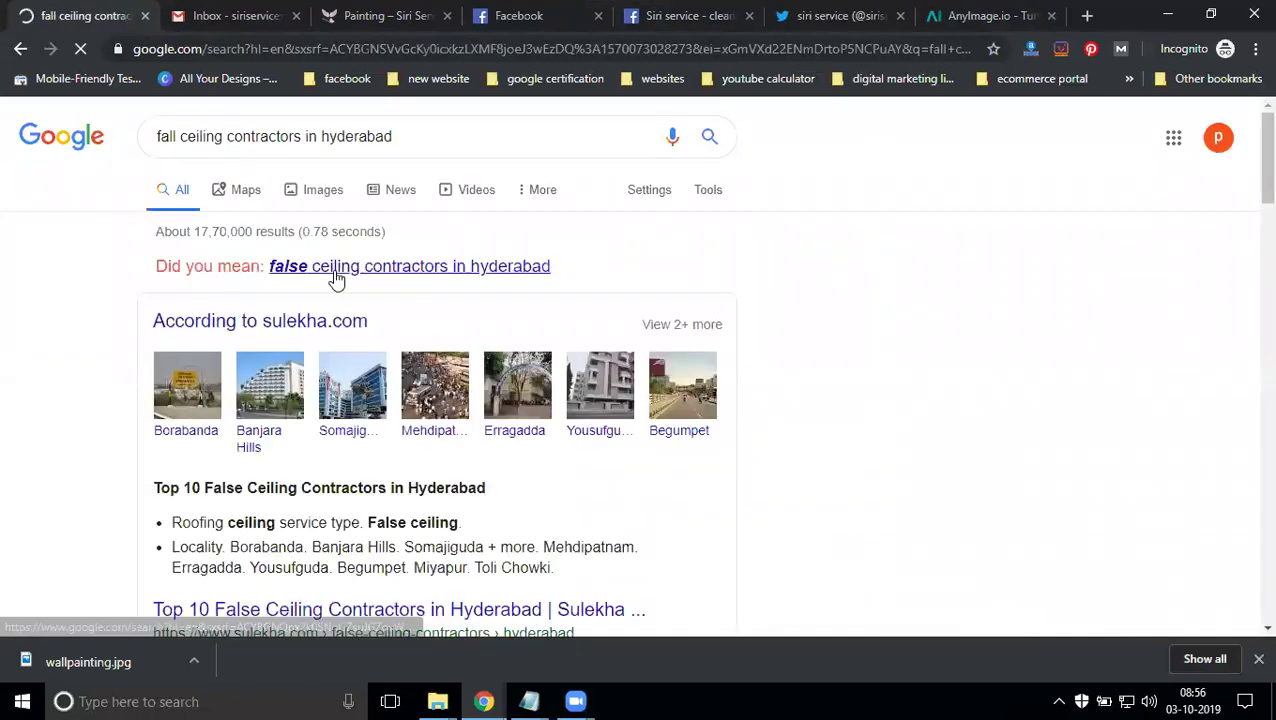
click(336, 276)
triple_click(320, 137)
key(ctrl+c)
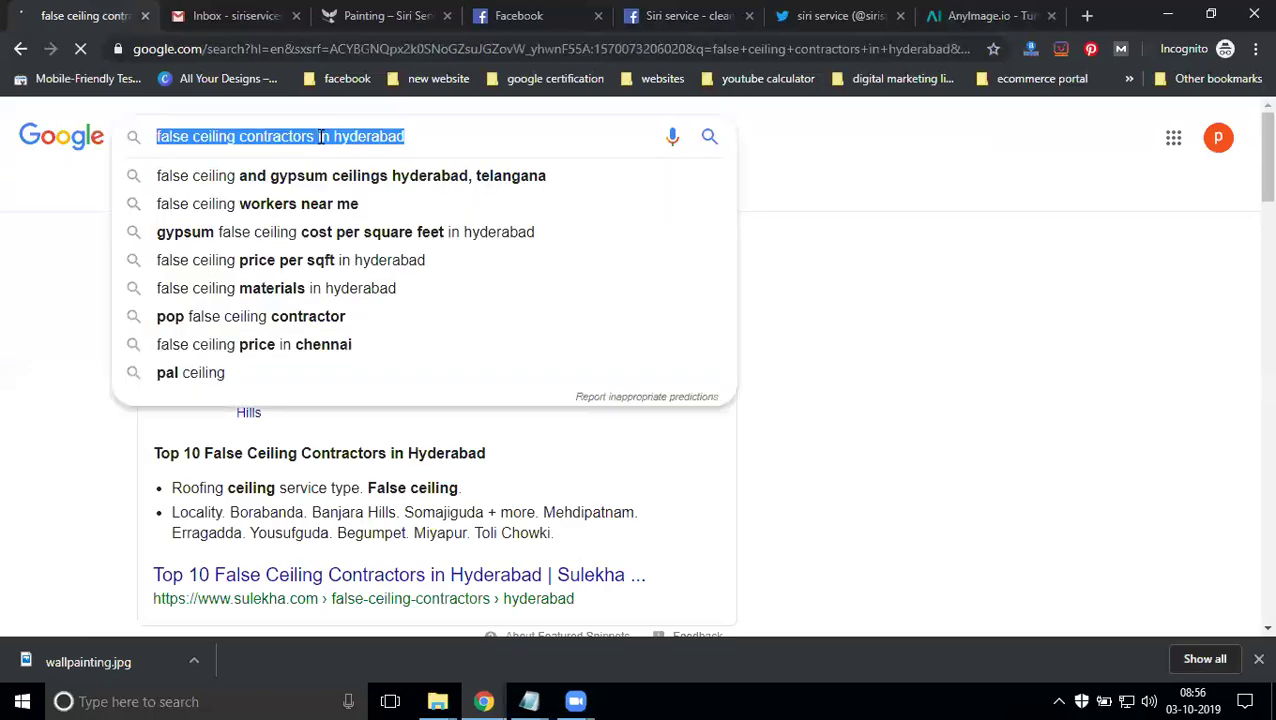
Paste 'false ceiling contractors in hyderabad' as the card title and description
click(955, 17)
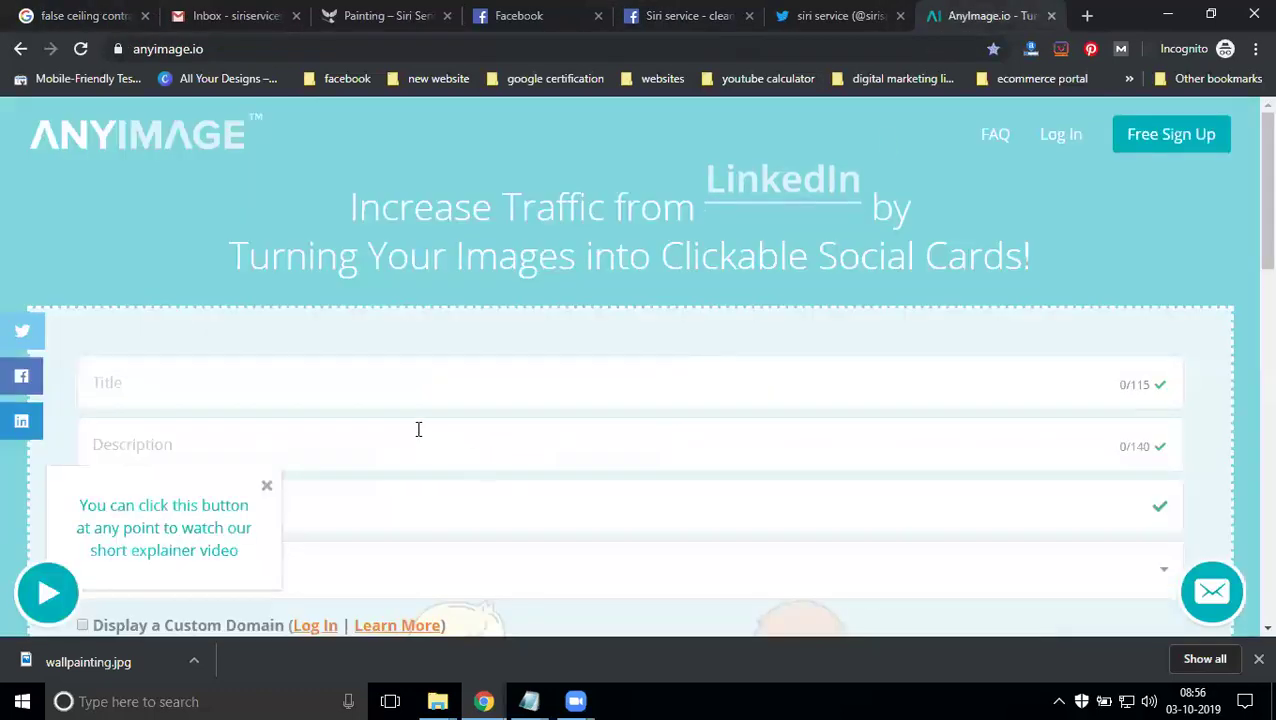
key(ctrl+v)
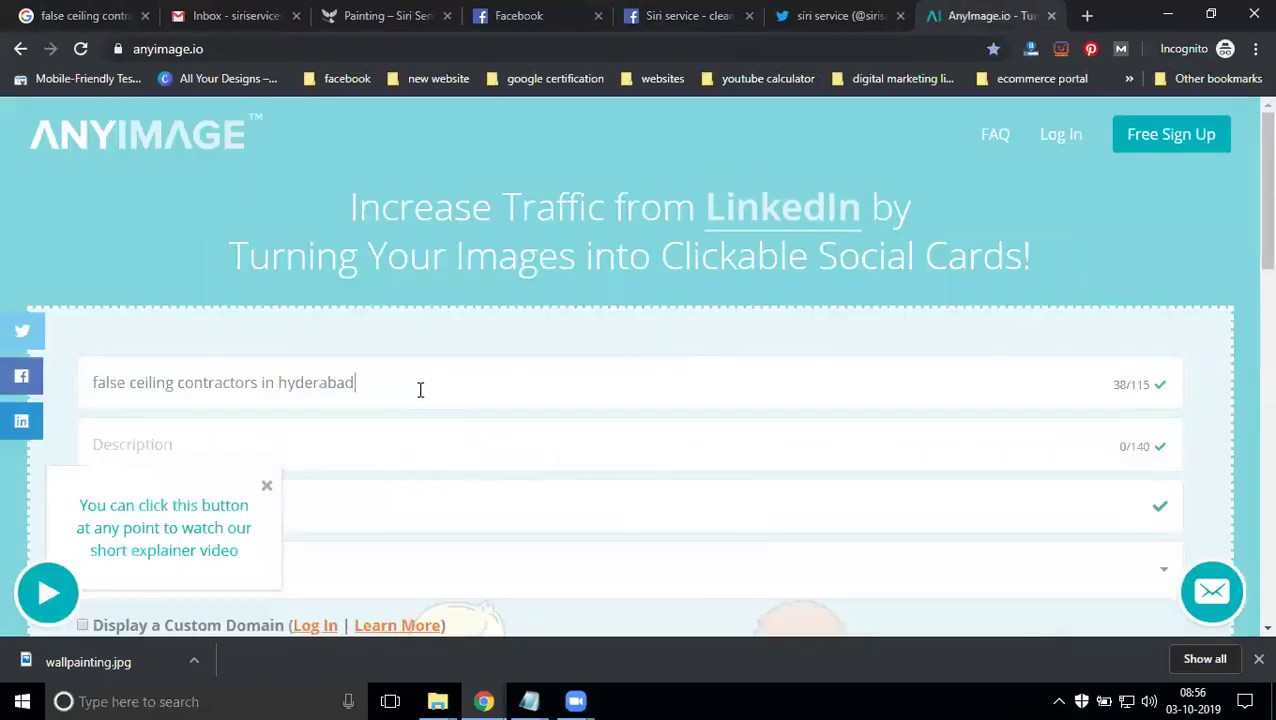
click(266, 486)
click(234, 453)
key(ctrl+v)
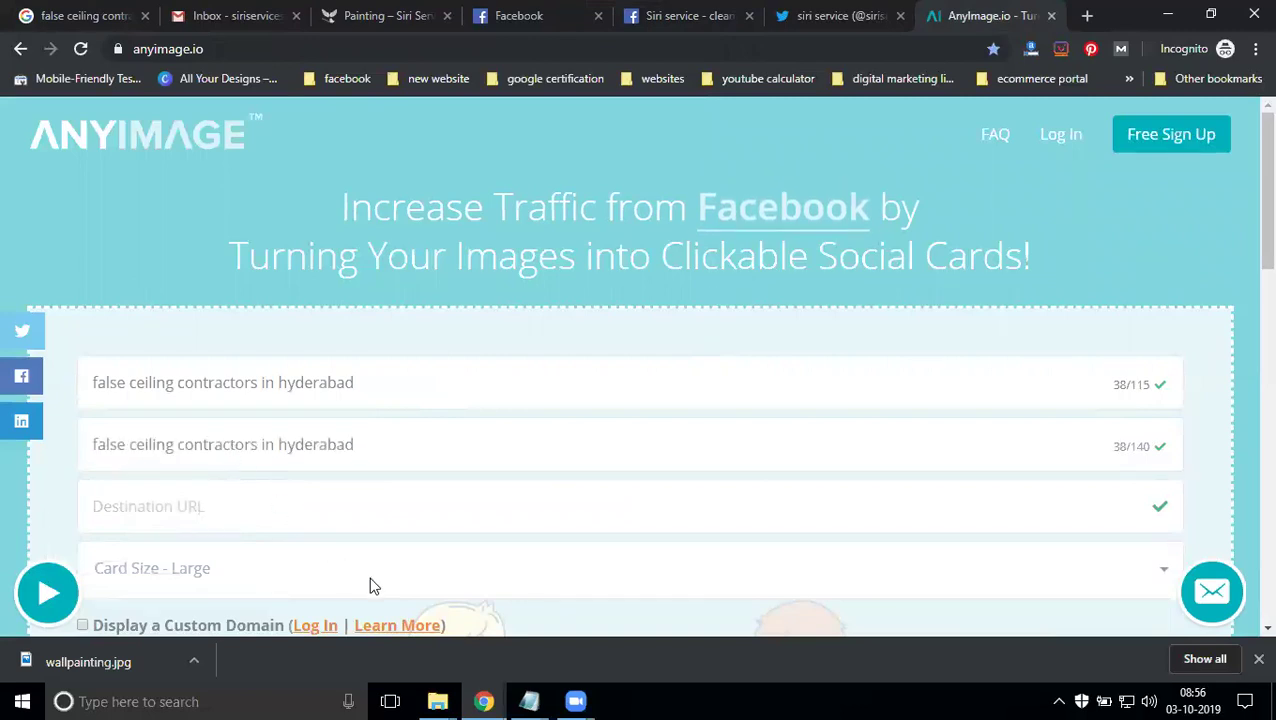
Copy the Siri Service False Ceiling page address and paste it as the card's destination link
click(370, 16)
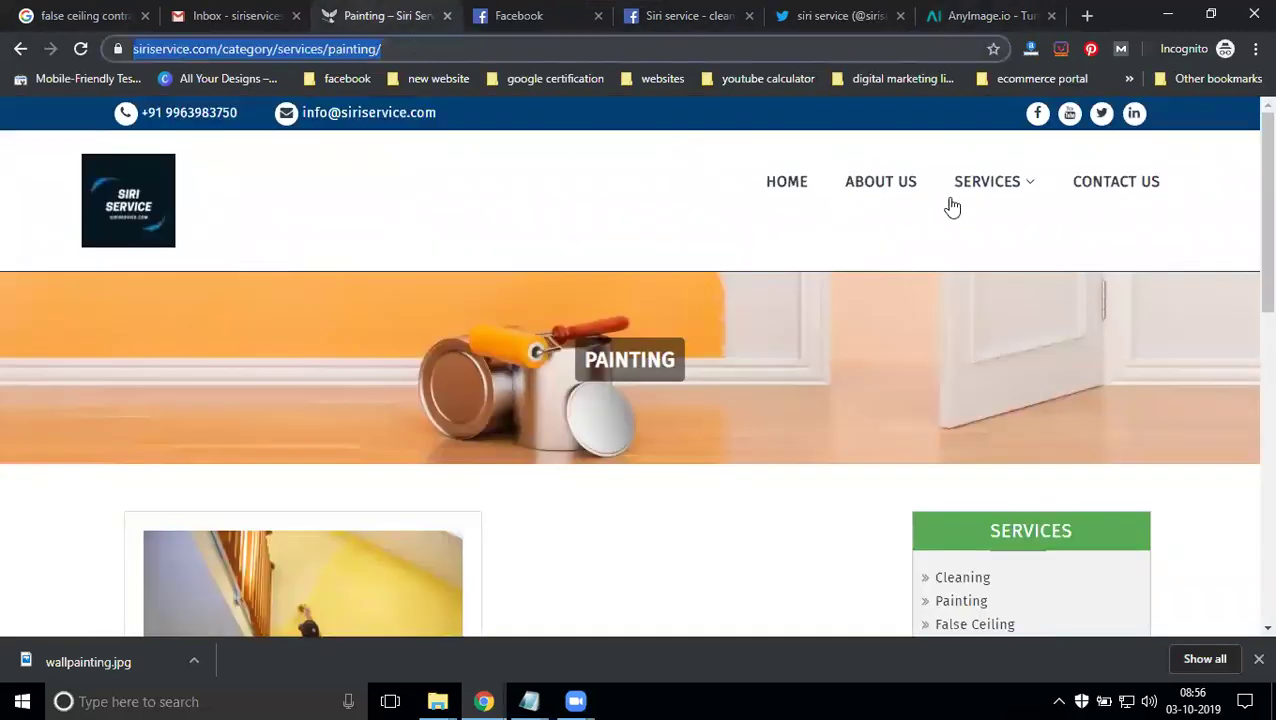
mouse_move(984, 219)
click(973, 317)
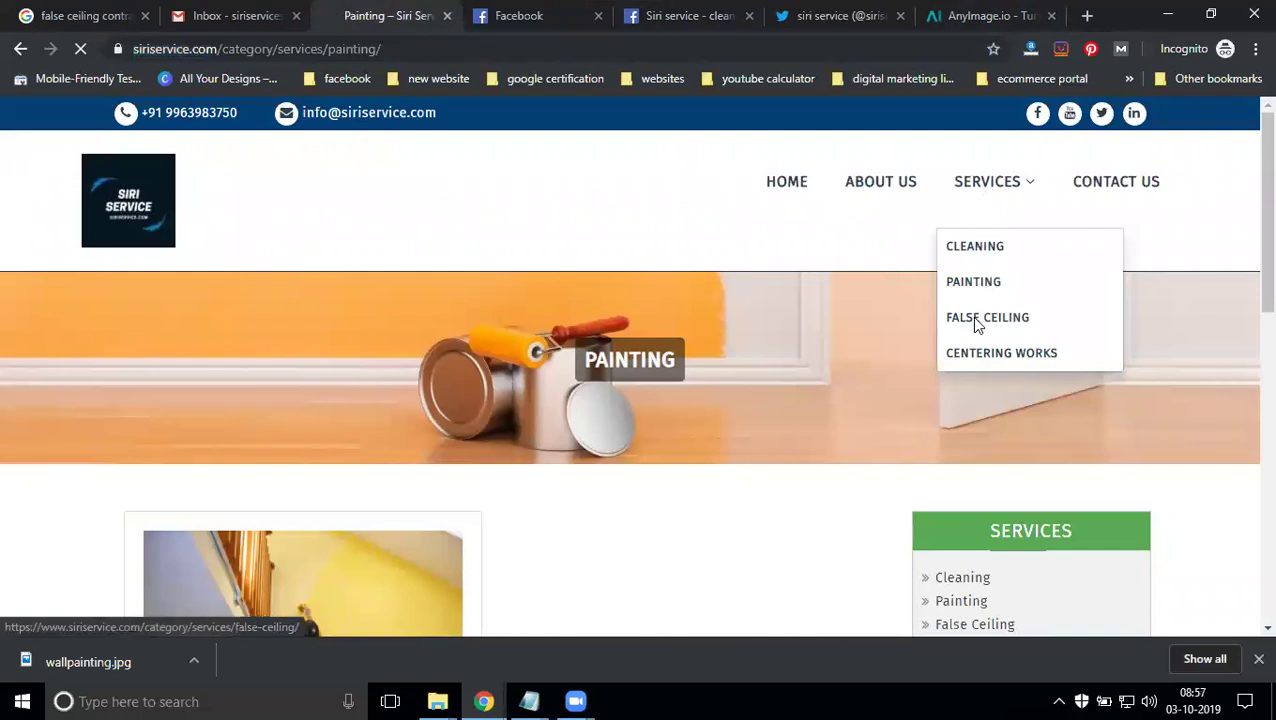
click(440, 52)
key(ctrl+c)
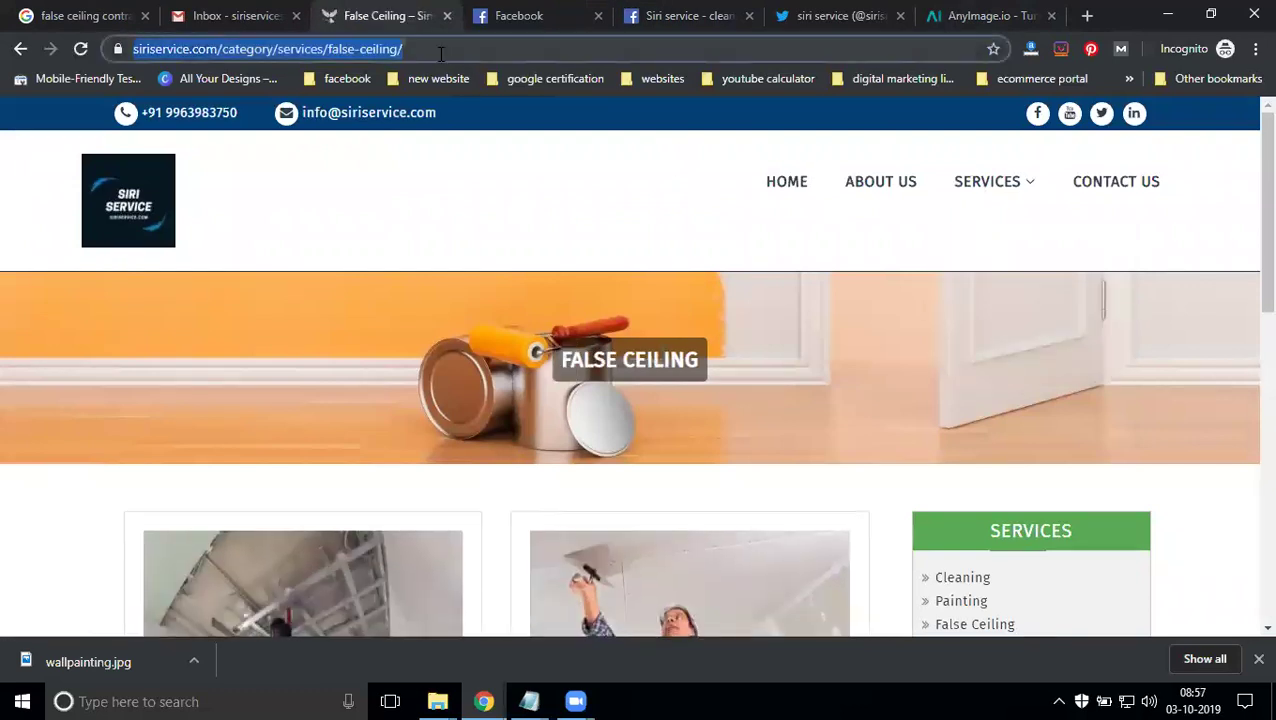
click(968, 16)
click(393, 502)
key(ctrl+v)
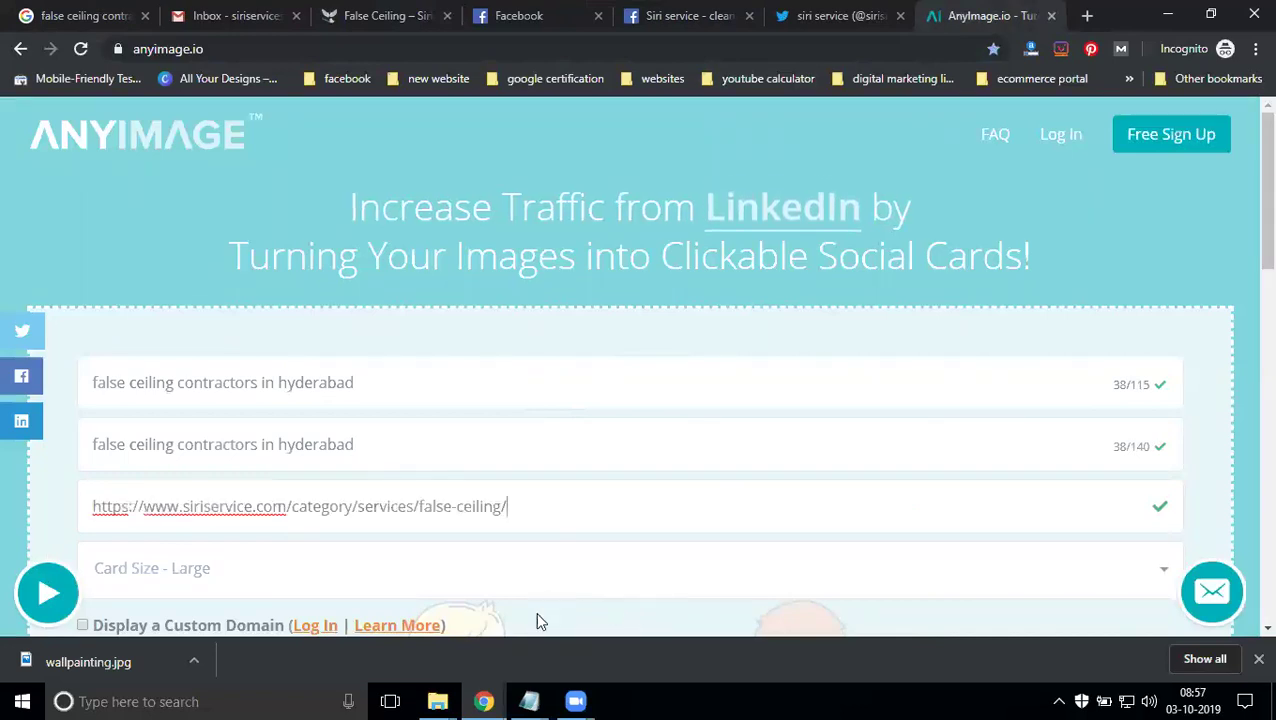
Append ' - ' and the company phone number to the card title
mouse_move(531, 700)
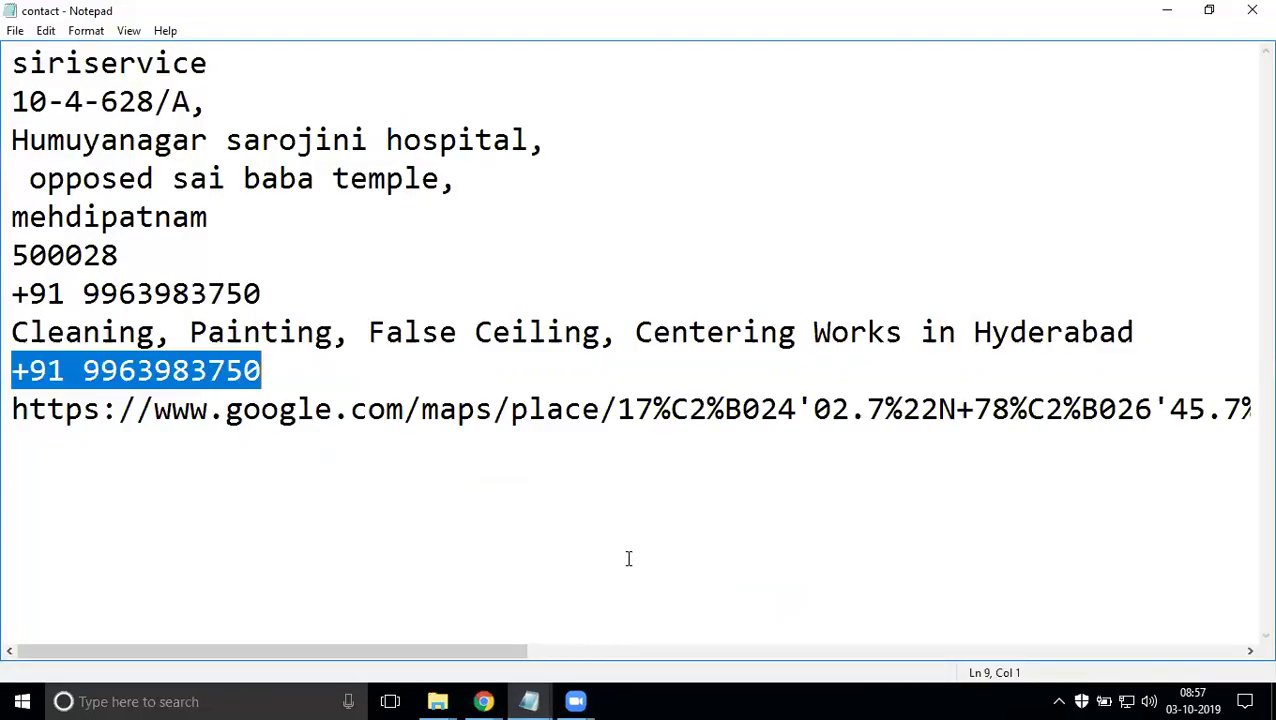
click(664, 622)
click(1166, 10)
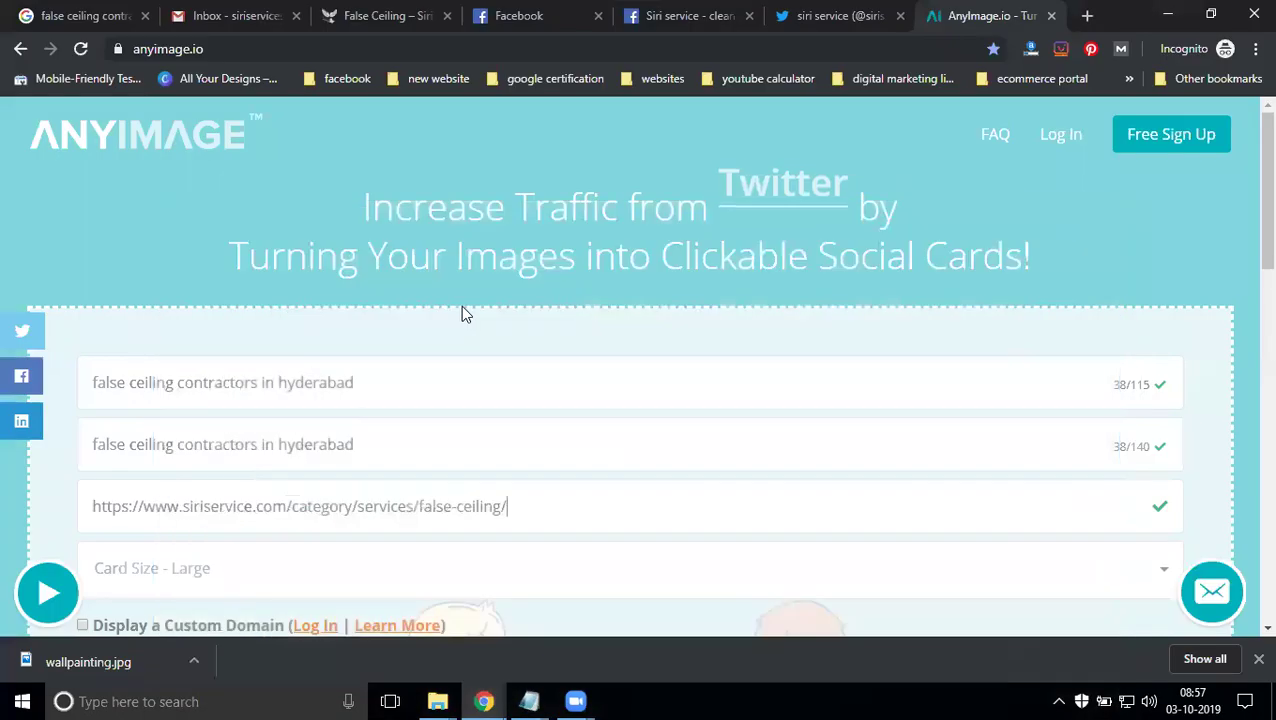
text(-)
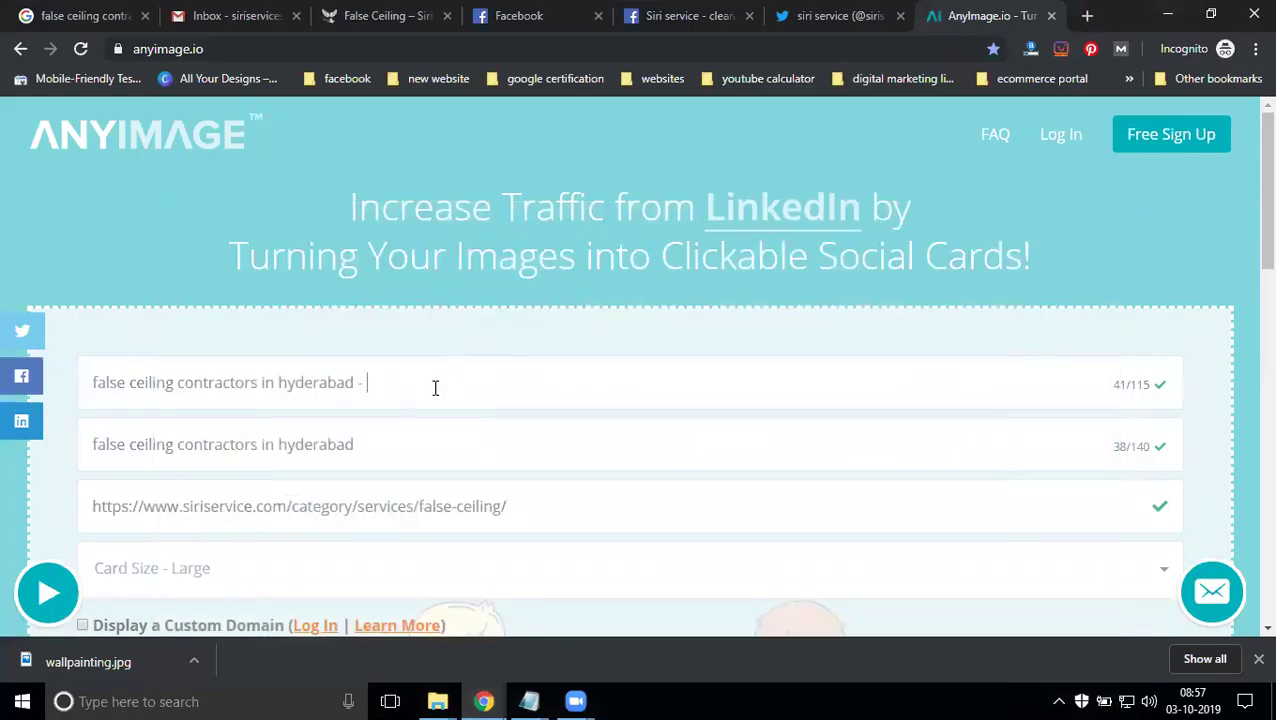
key(ctrl+v)
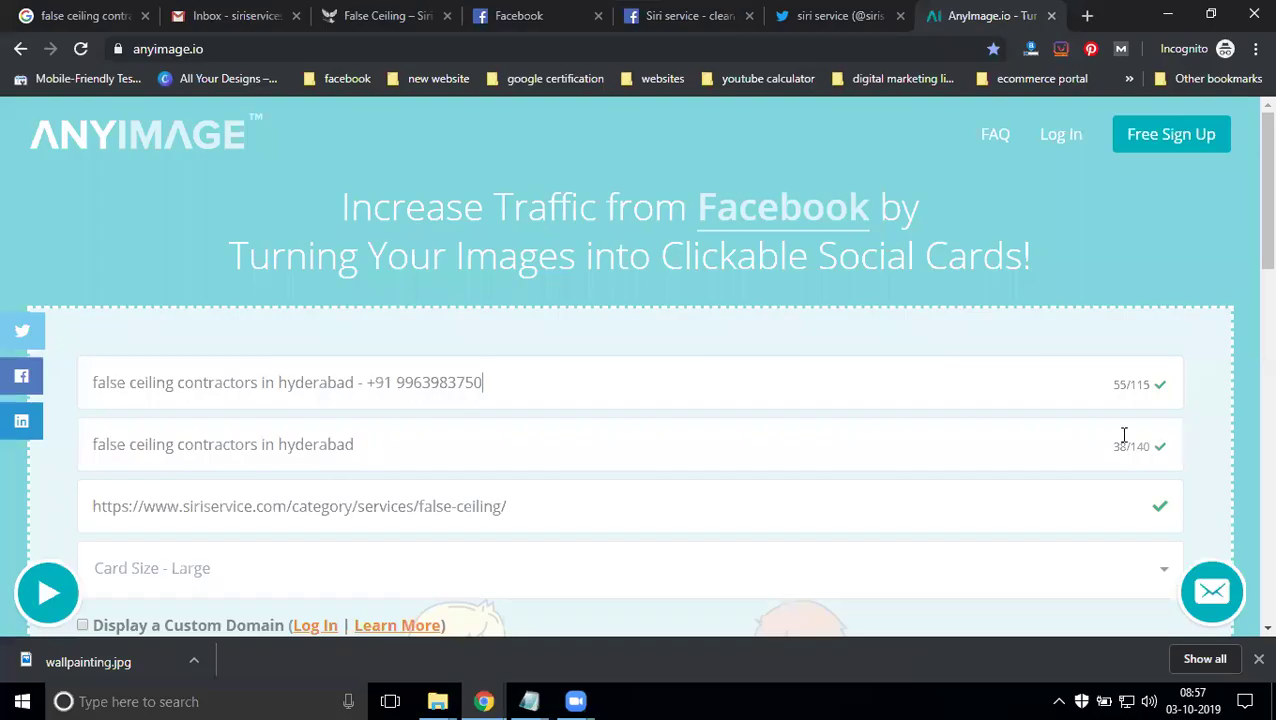
Copy the card's full title and finish uploading the false-ceiling card
scroll(376, 199, down, 2)
triple_click(377, 197)
key(ctrl+c)
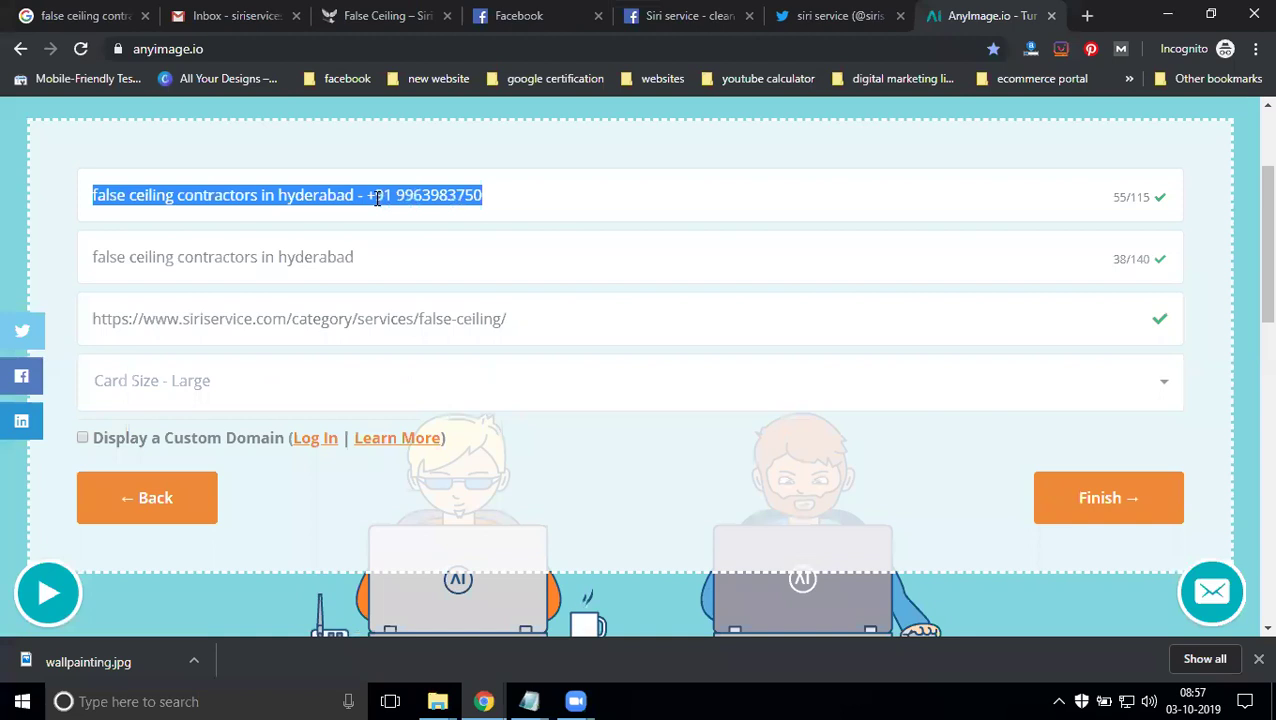
click(430, 273)
scroll(430, 273, down, 2)
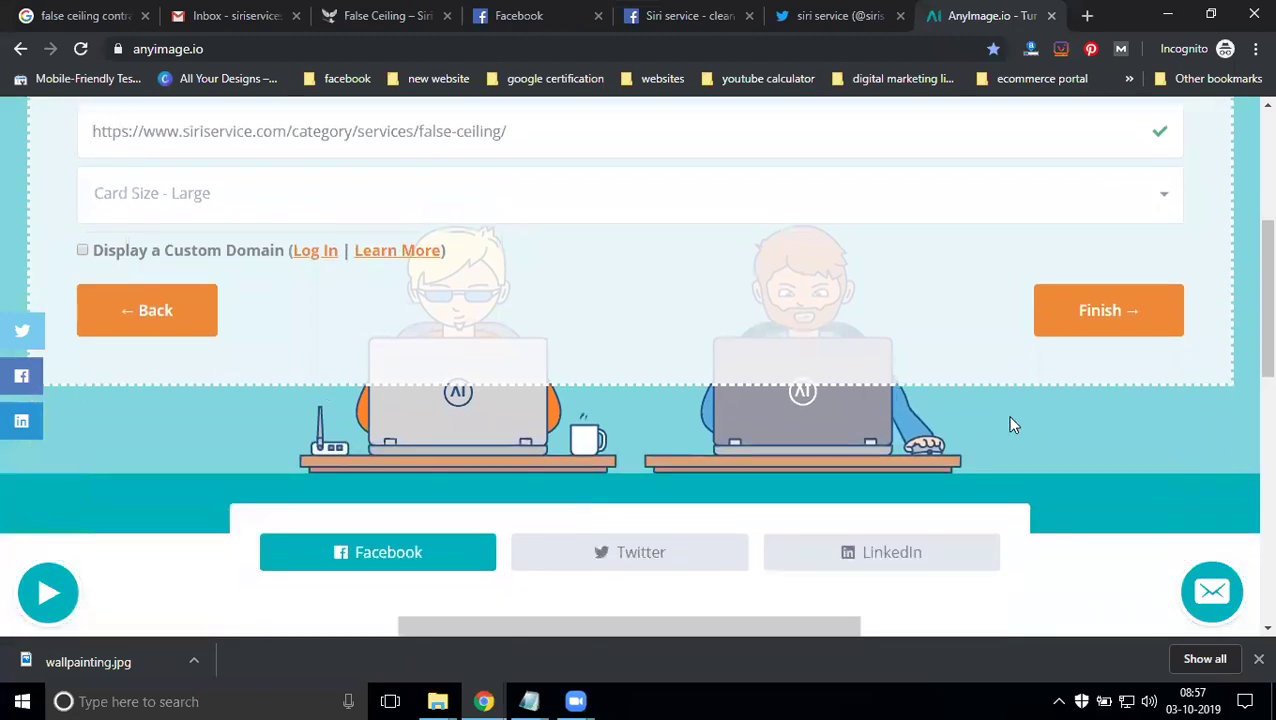
click(1109, 303)
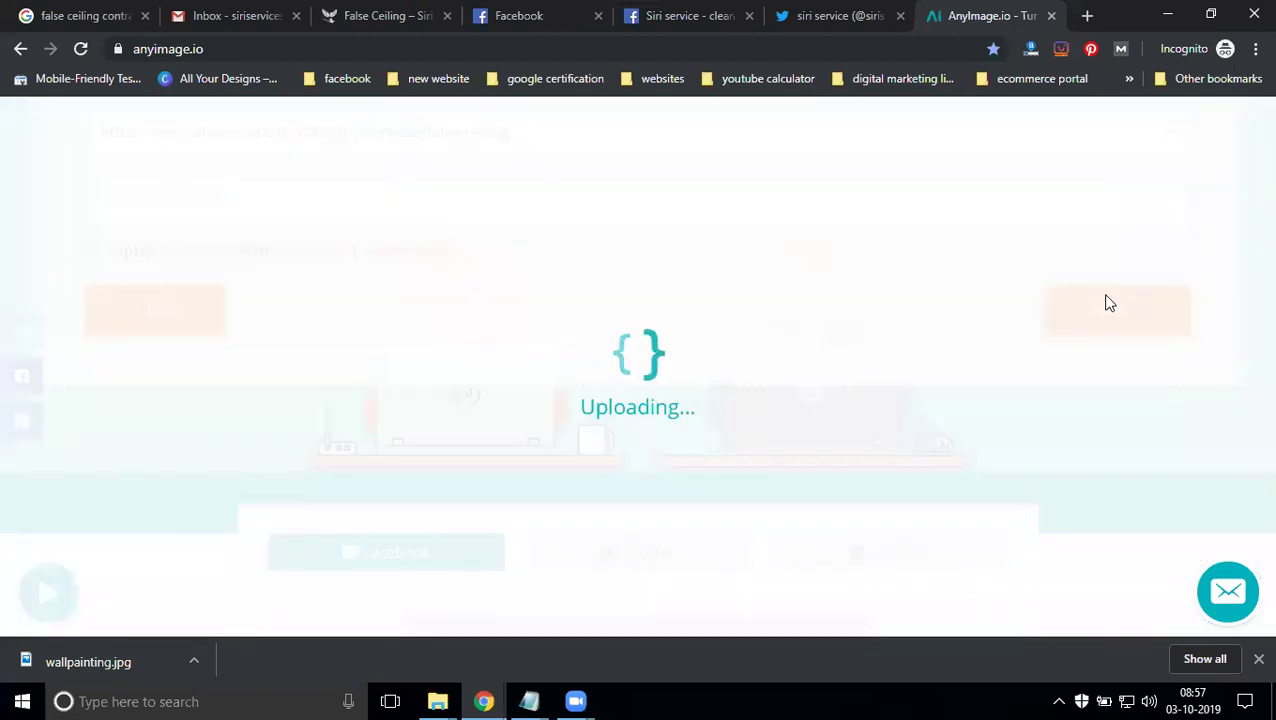
Start a new Siri Service Facebook page post containing the card title
key(ctrl+shift+Tab)
key(ctrl+shift+Tab)
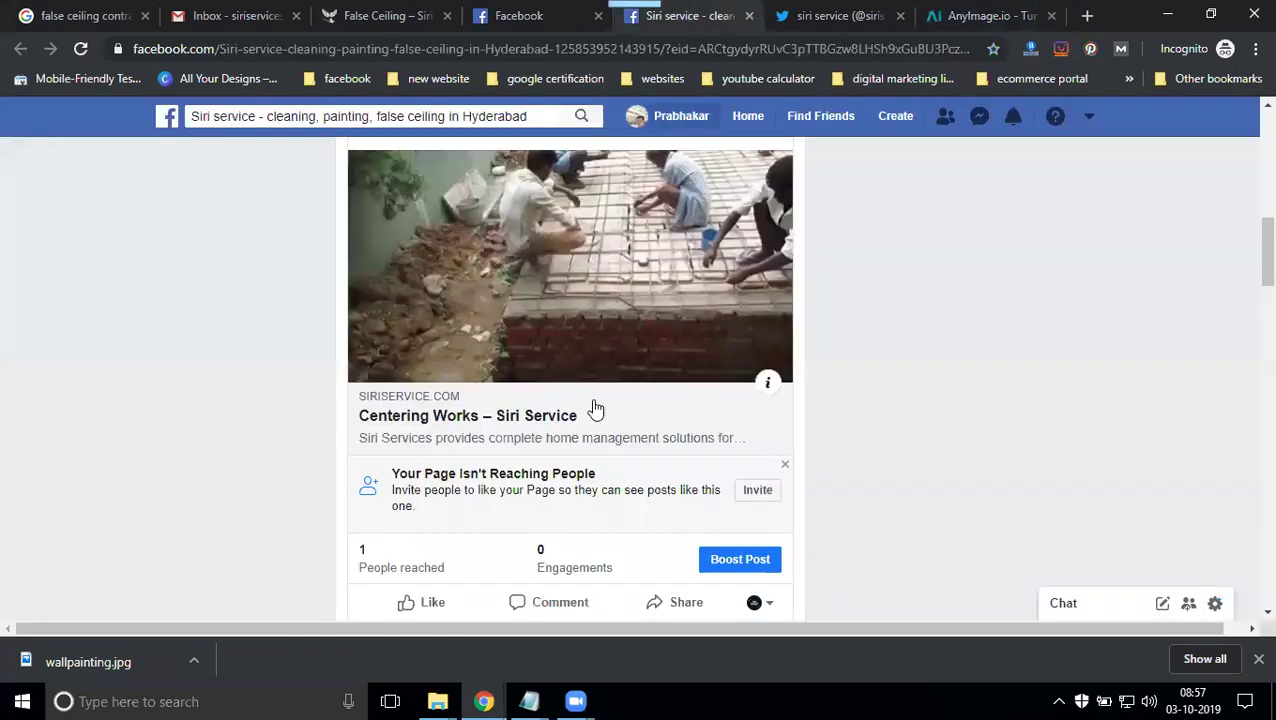
scroll(575, 340, down, 3)
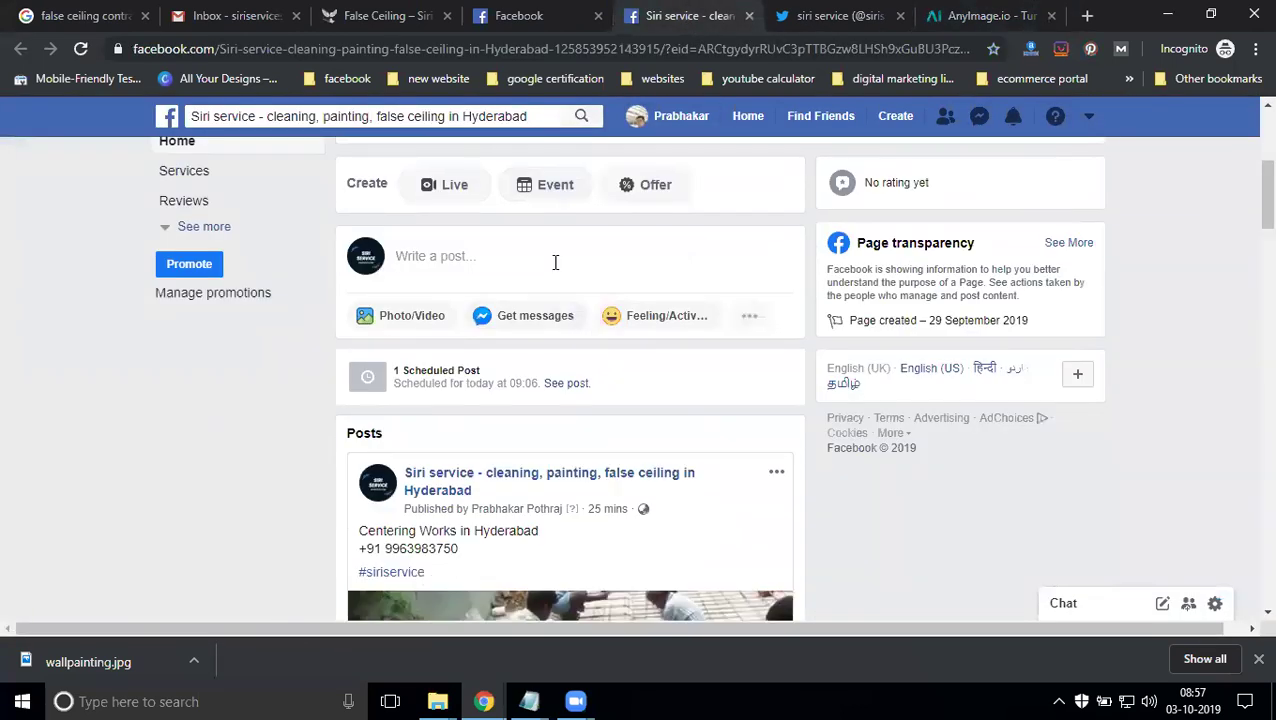
click(555, 262)
key(ctrl+v)
key(Return)
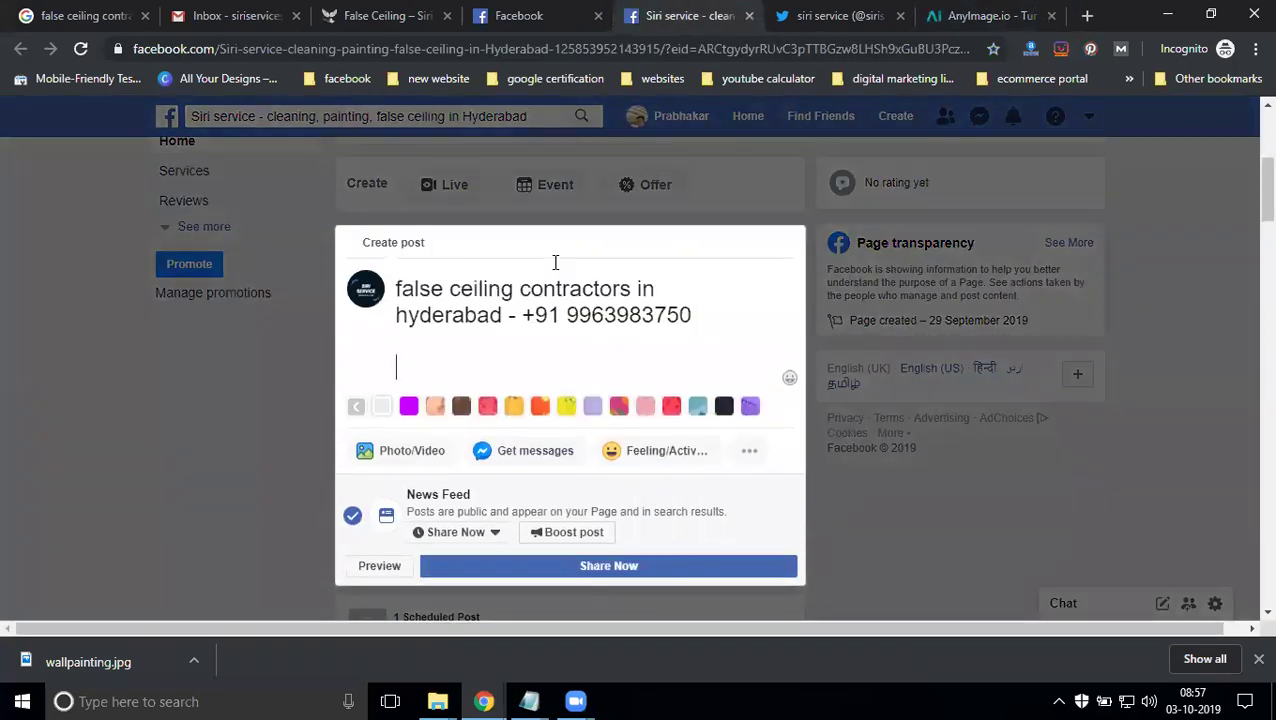
click(955, 15)
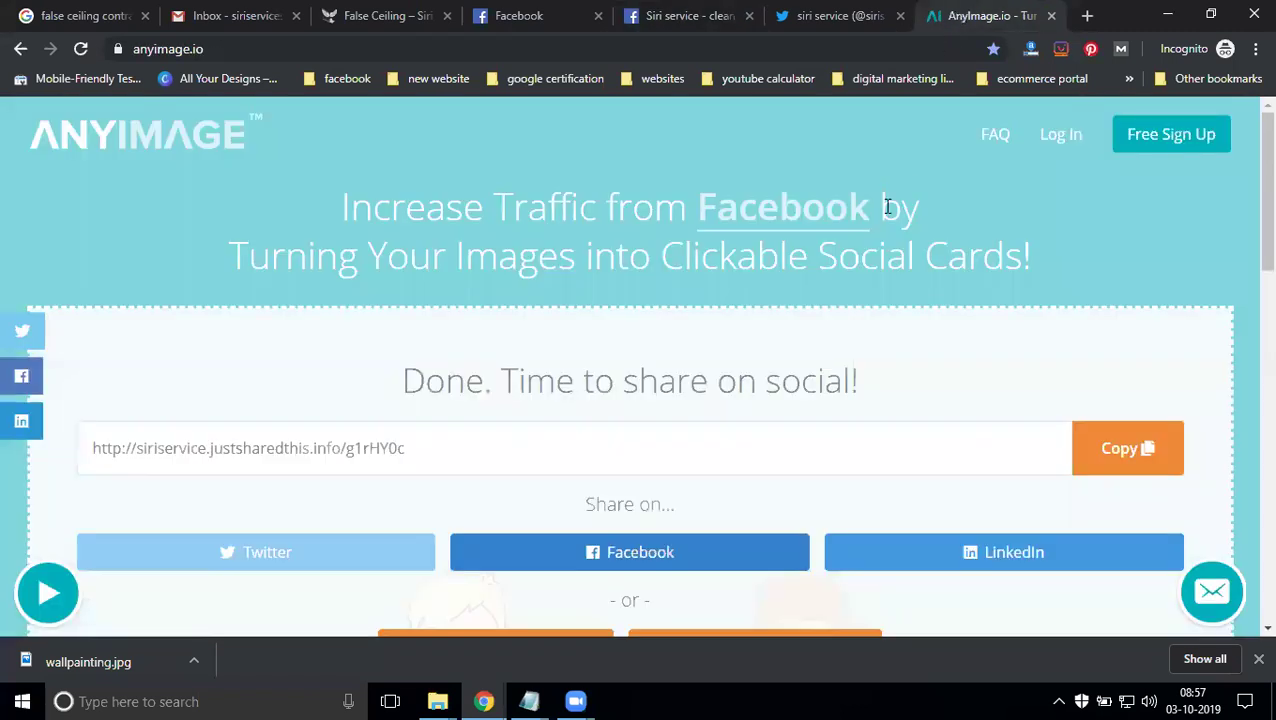
scroll(755, 331, down, 2)
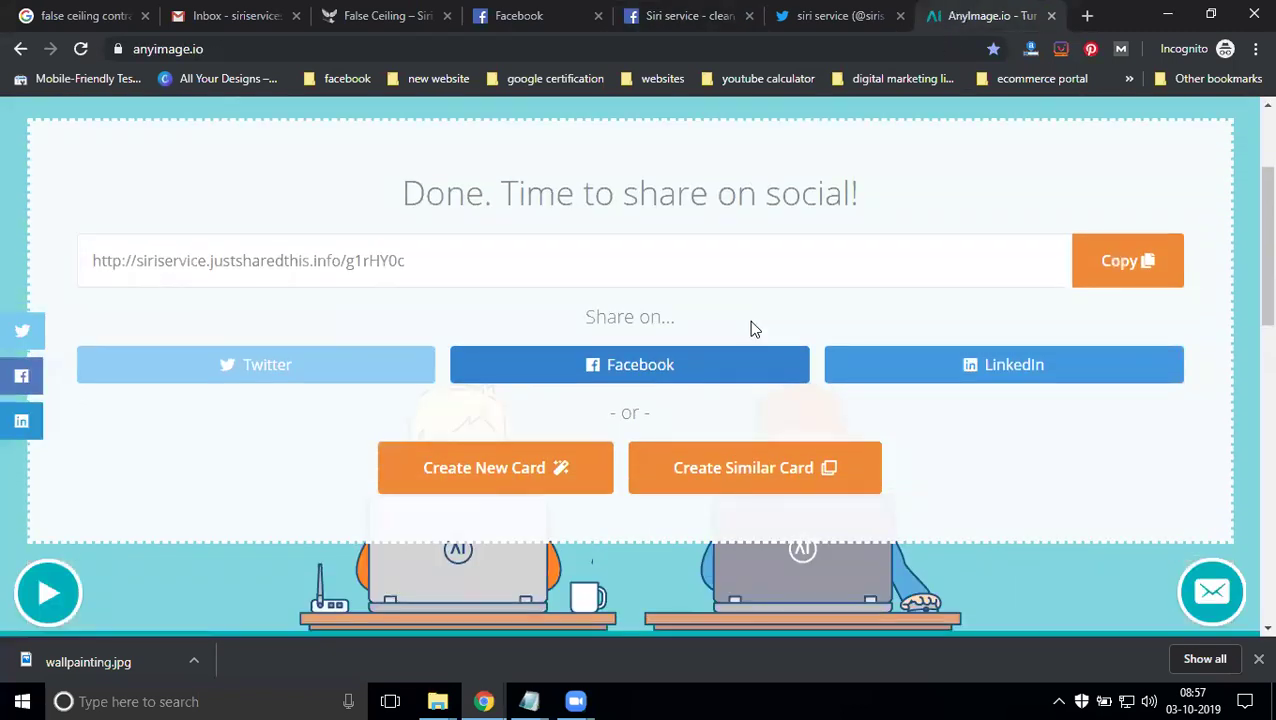
click(322, 261)
key(ctrl+c)
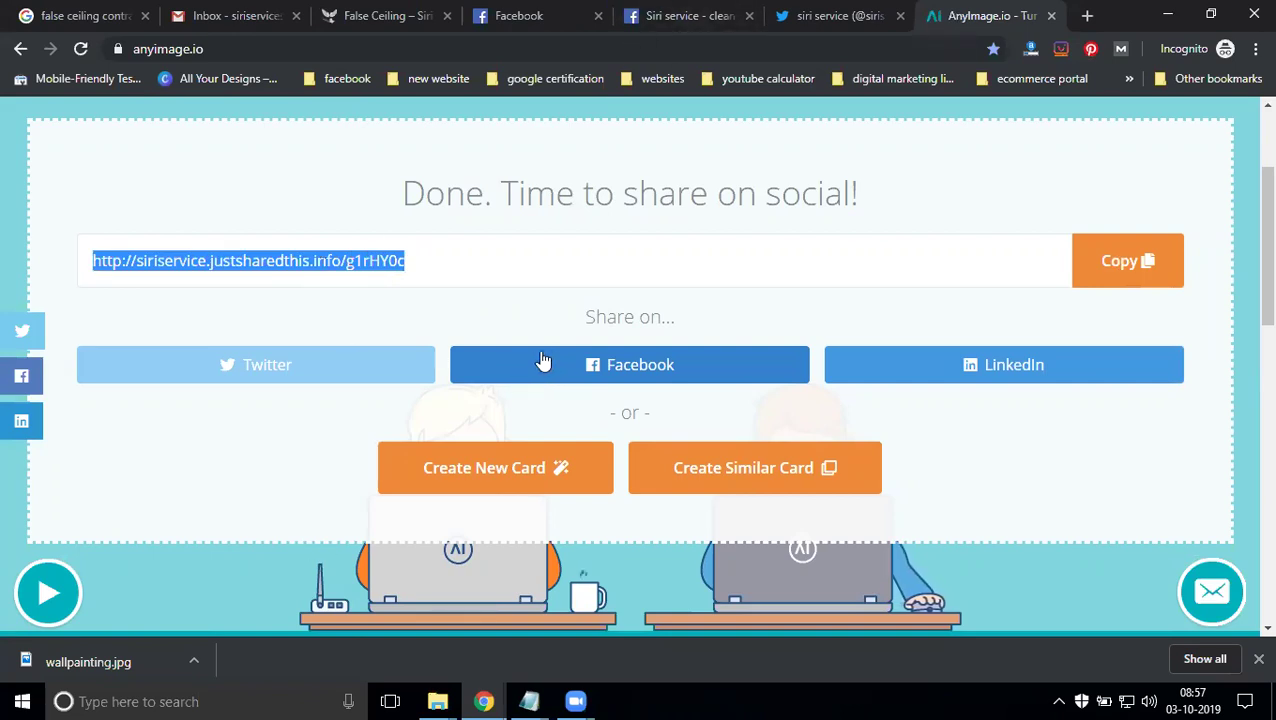
Paste the false-ceiling card's share link into the post draft, then delete the URL text but keep its preview
click(690, 16)
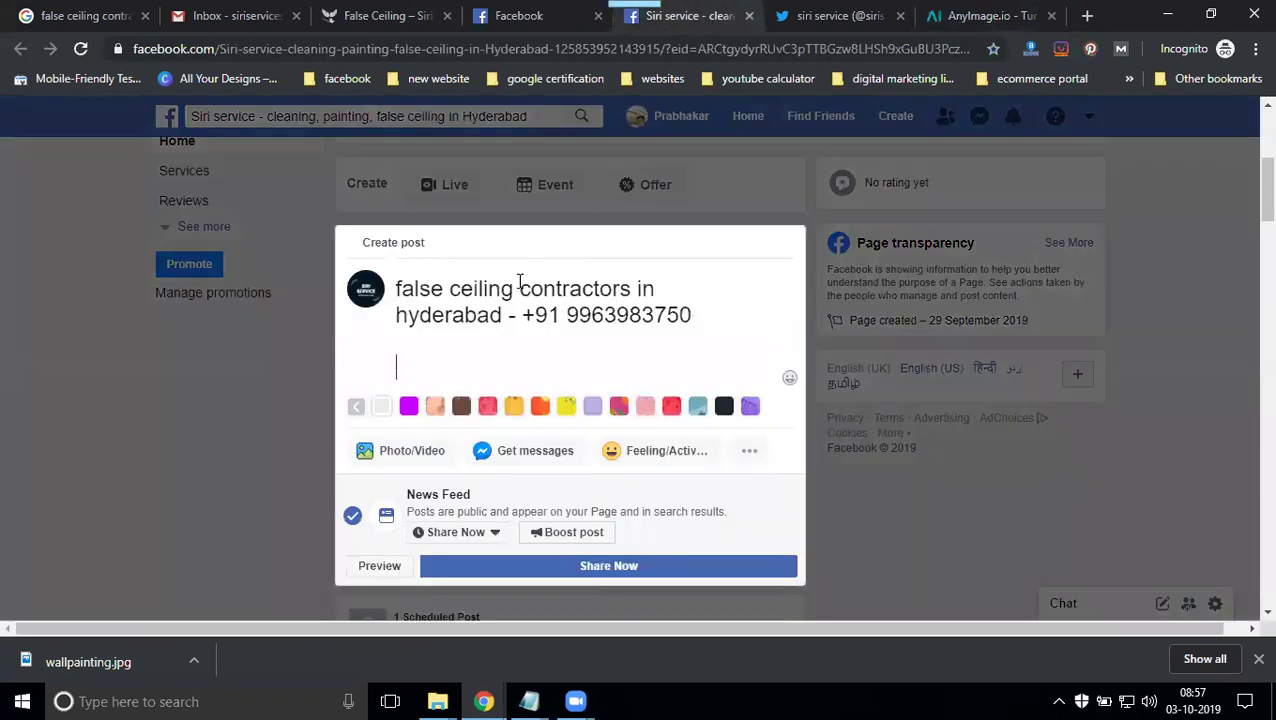
key(ctrl+v)
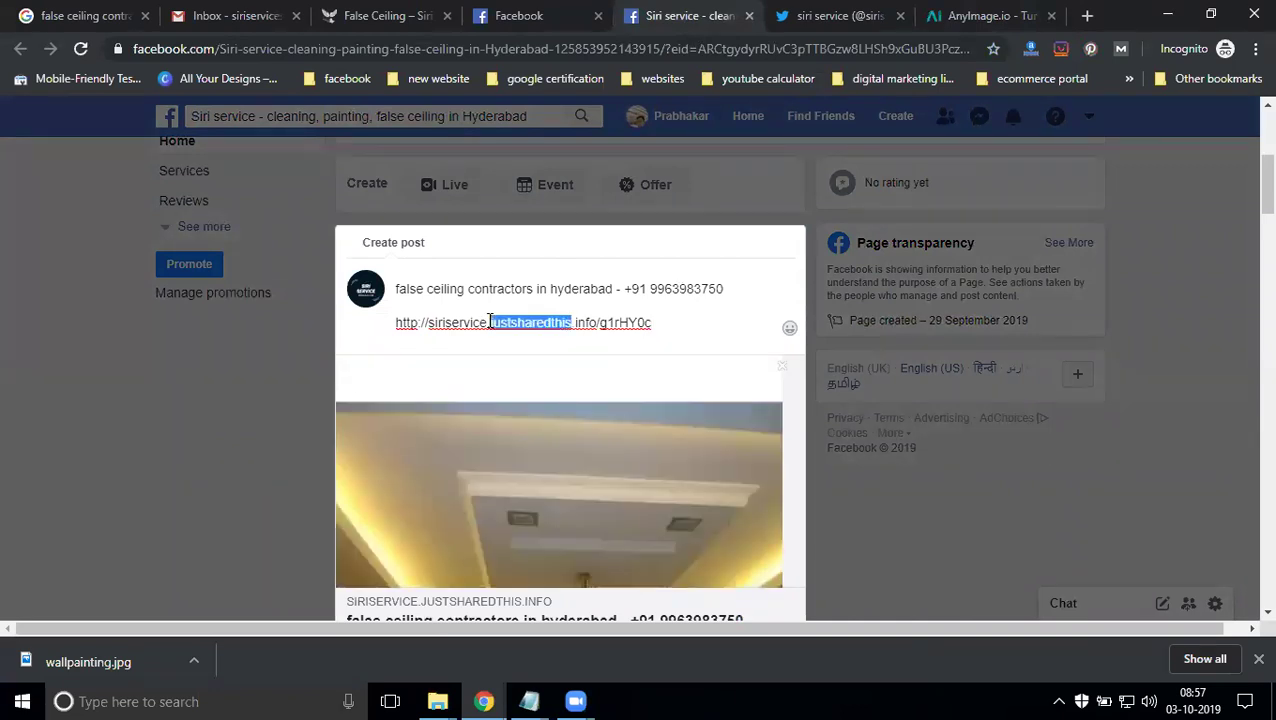
triple_click(502, 320)
key(BackSpace)
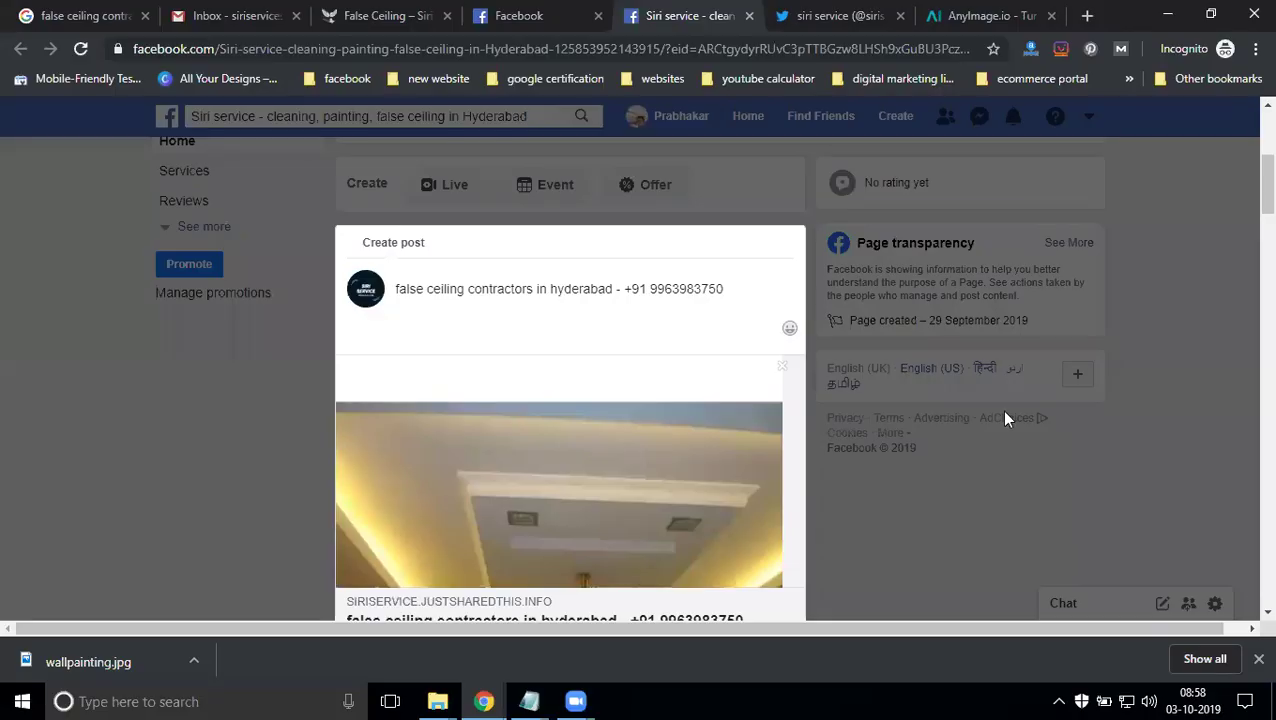
Publish the post with the clickable false-ceiling link card to the Siri service page
scroll(521, 421, down, 5)
click(520, 419)
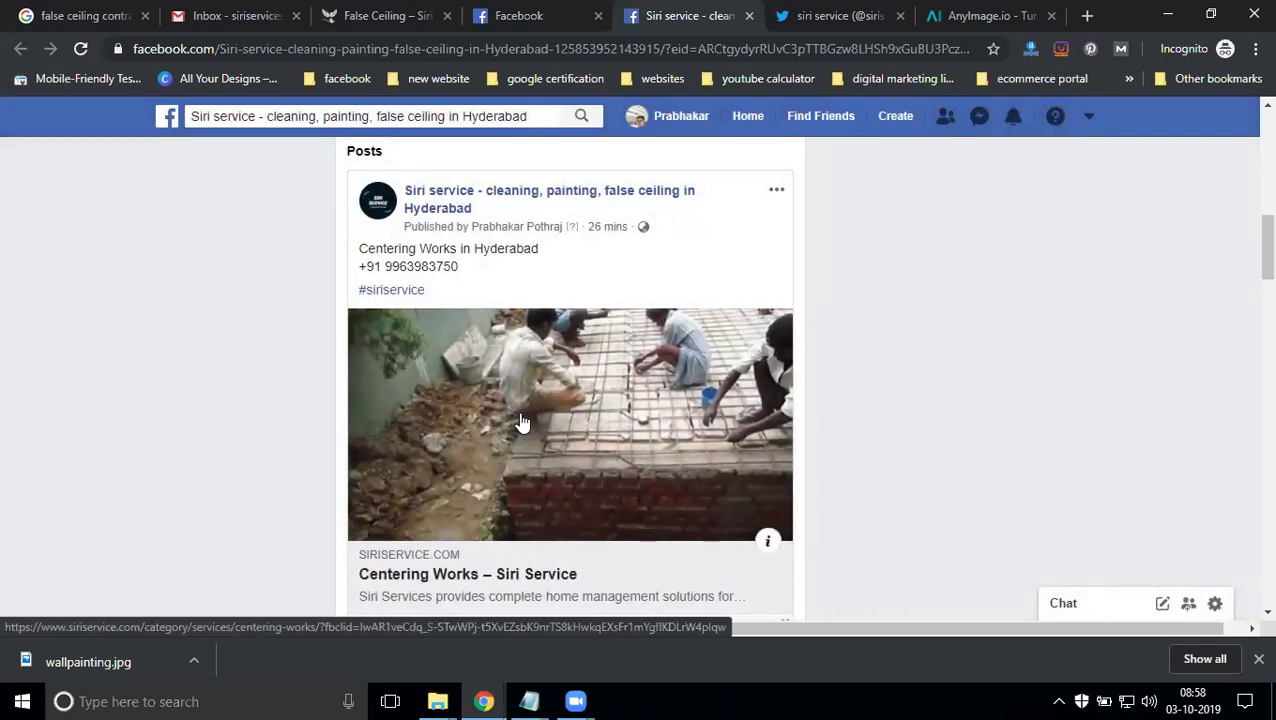
scroll(521, 421, down, 2)
scroll(510, 400, up, 3)
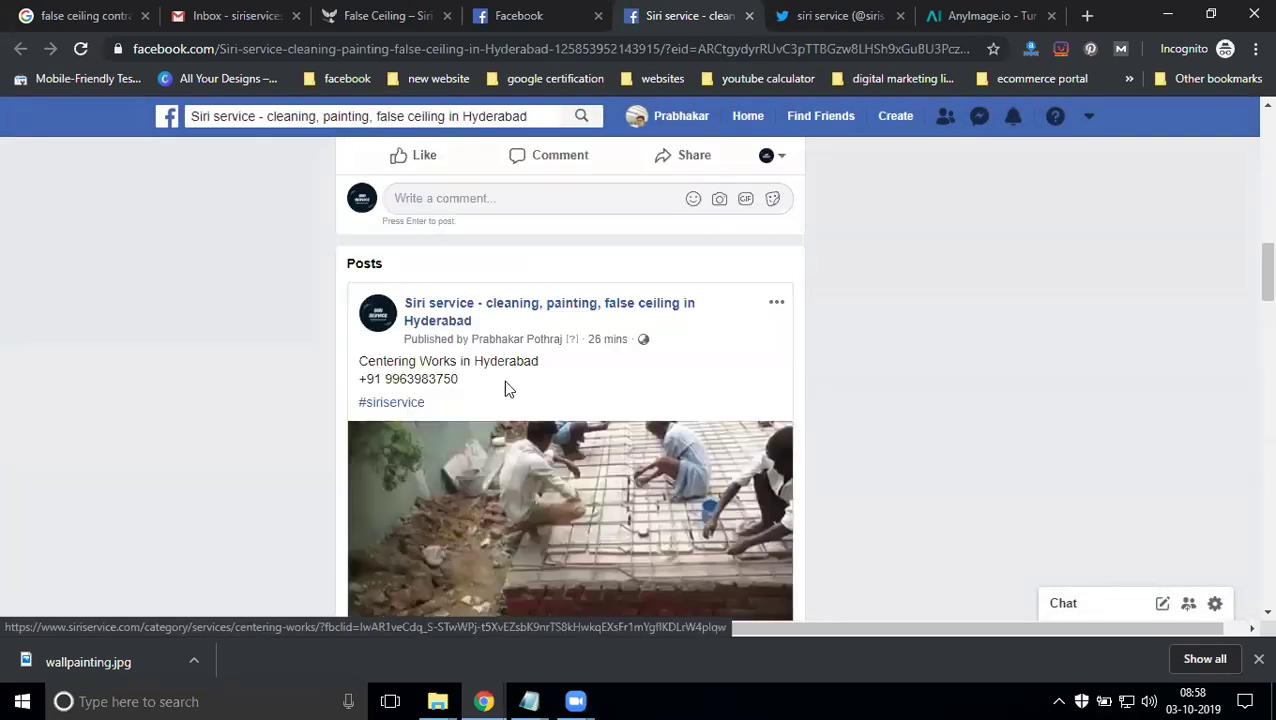
scroll(505, 390, up, 5)
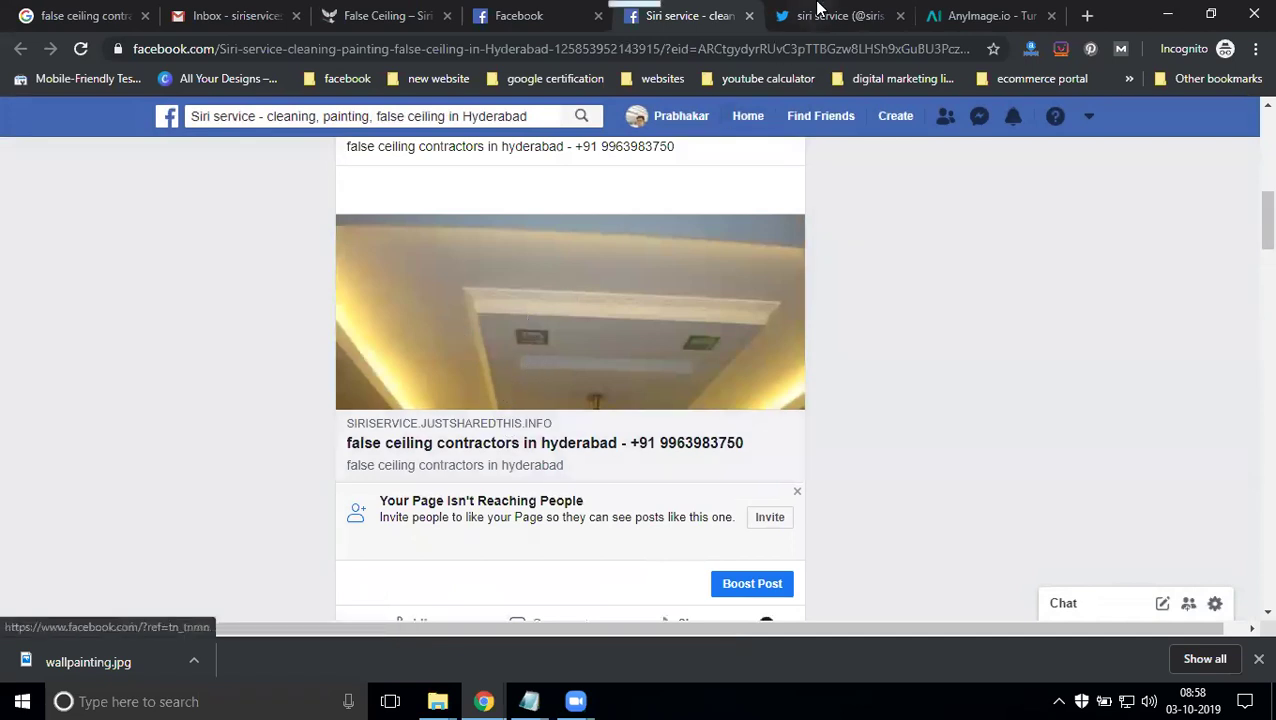
click(820, 12)
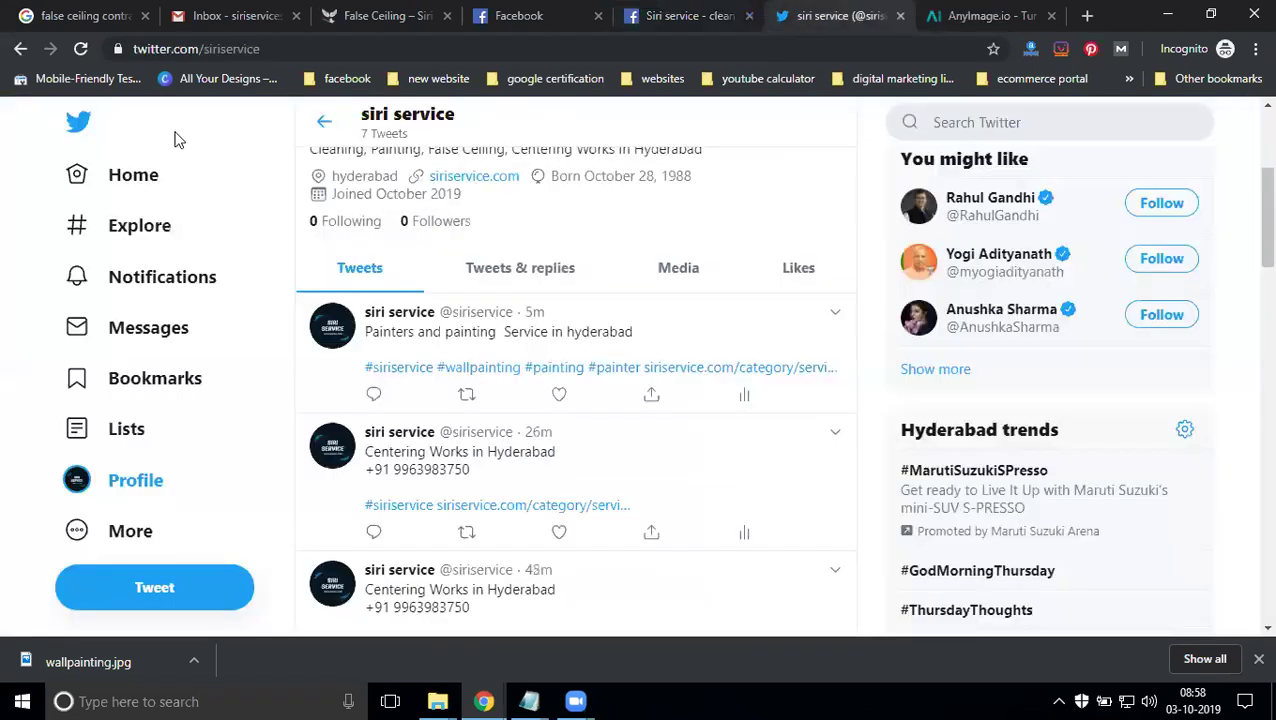
click(142, 482)
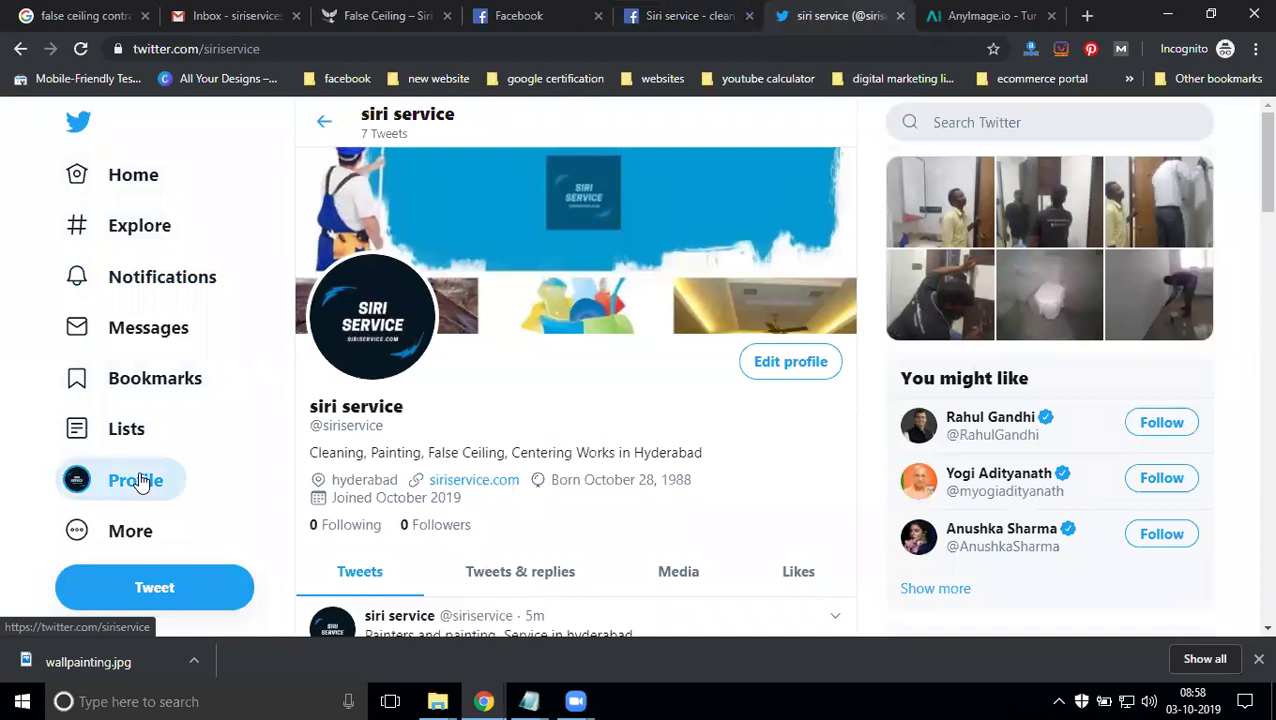
scroll(535, 308, down, 4)
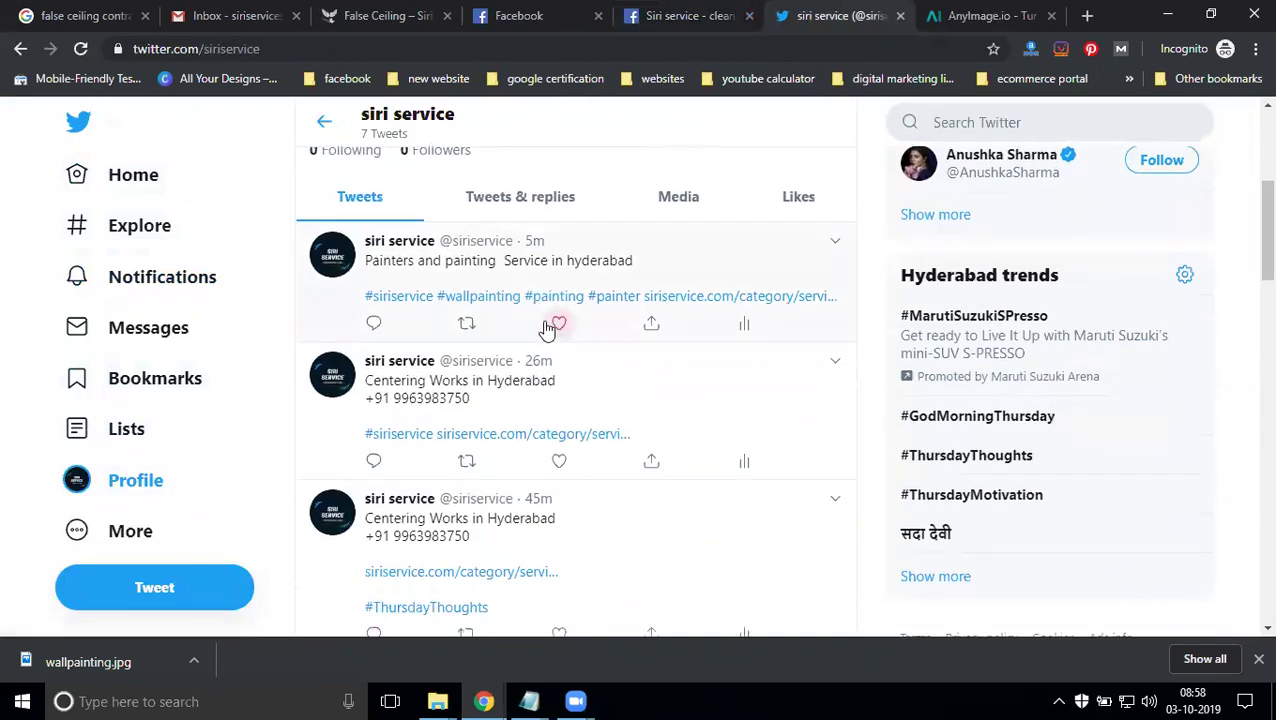
click(81, 48)
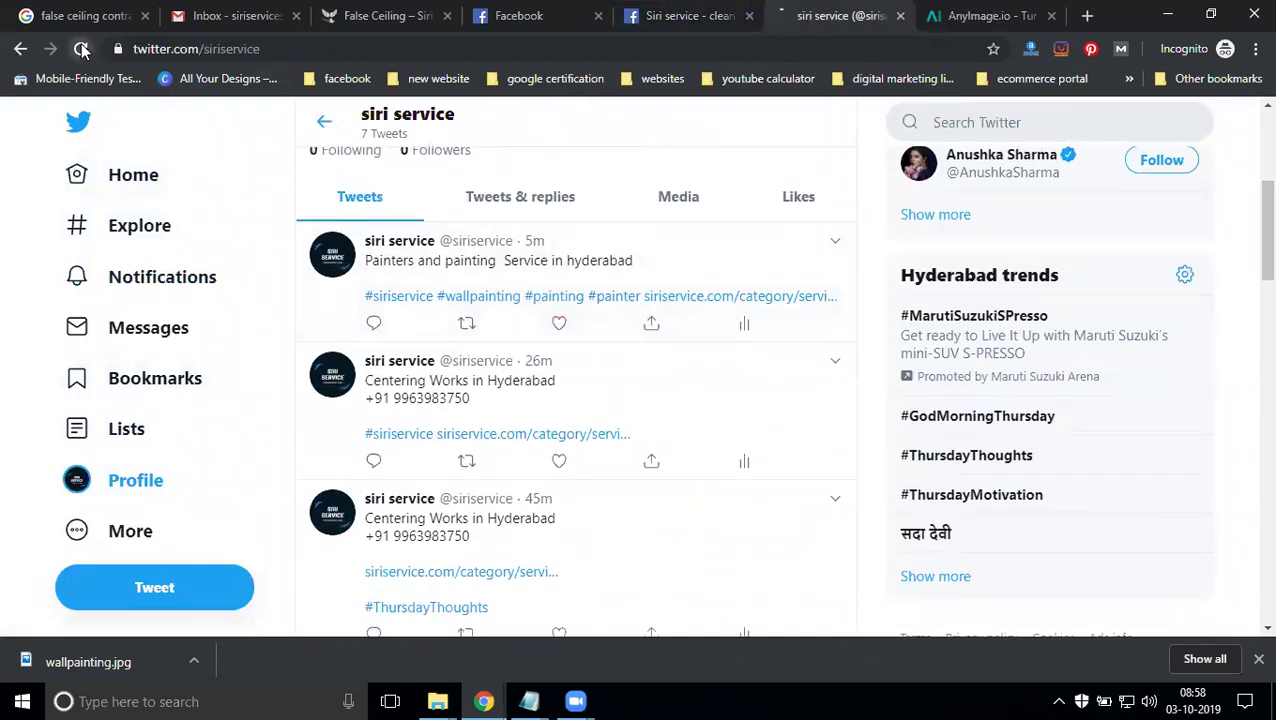
click(973, 12)
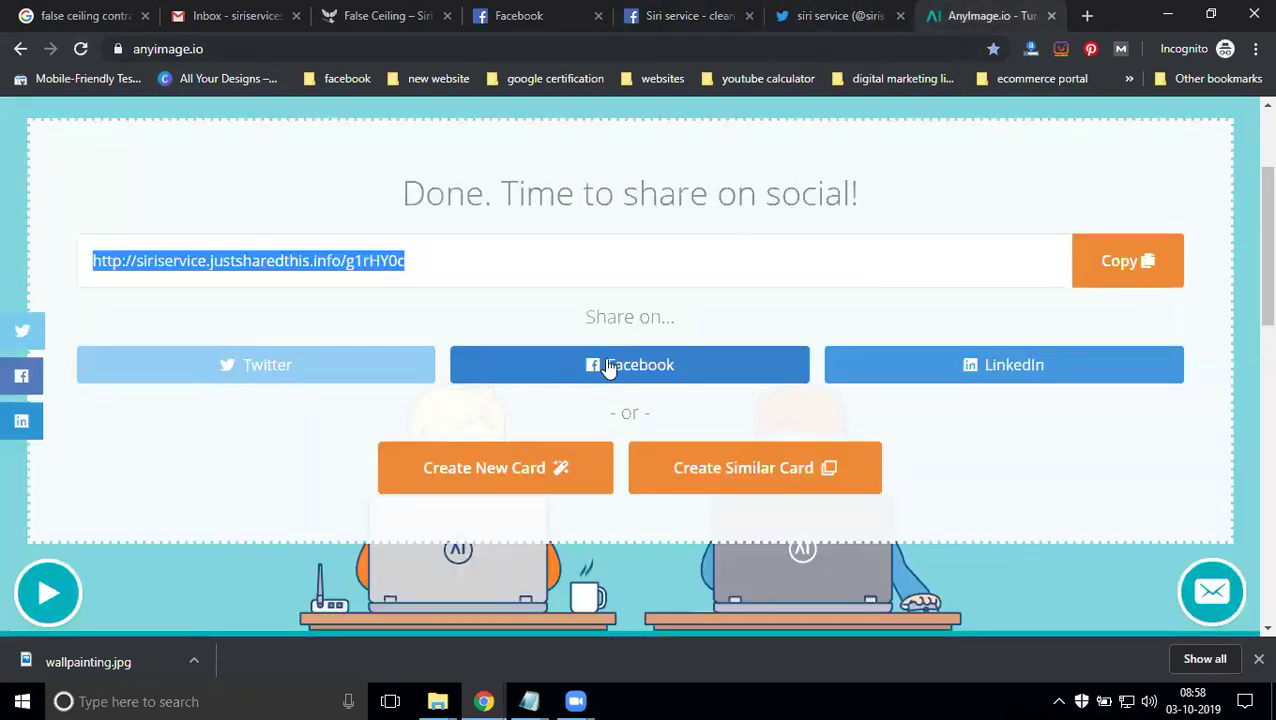
View the 'false ceiling contractors in hyderabad' card's Twitter preview, then its LinkedIn preview
scroll(629, 376, down, 5)
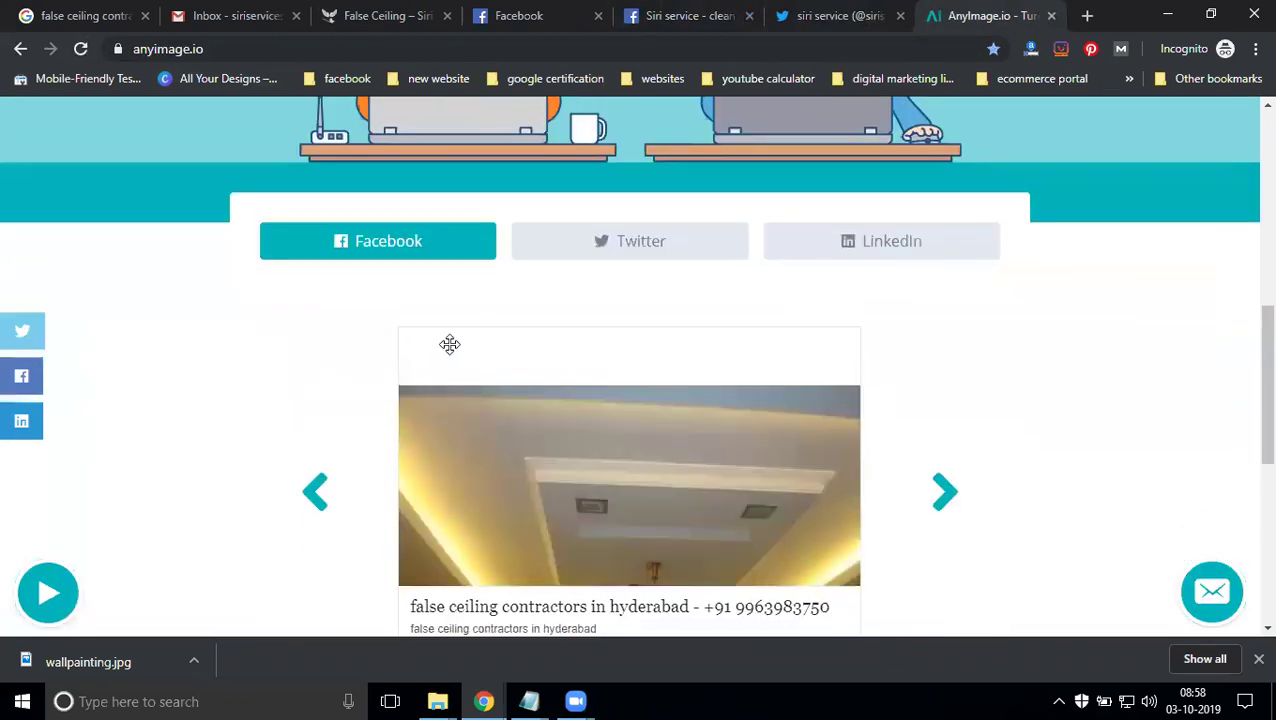
scroll(328, 345, down, 2)
scroll(370, 325, up, 2)
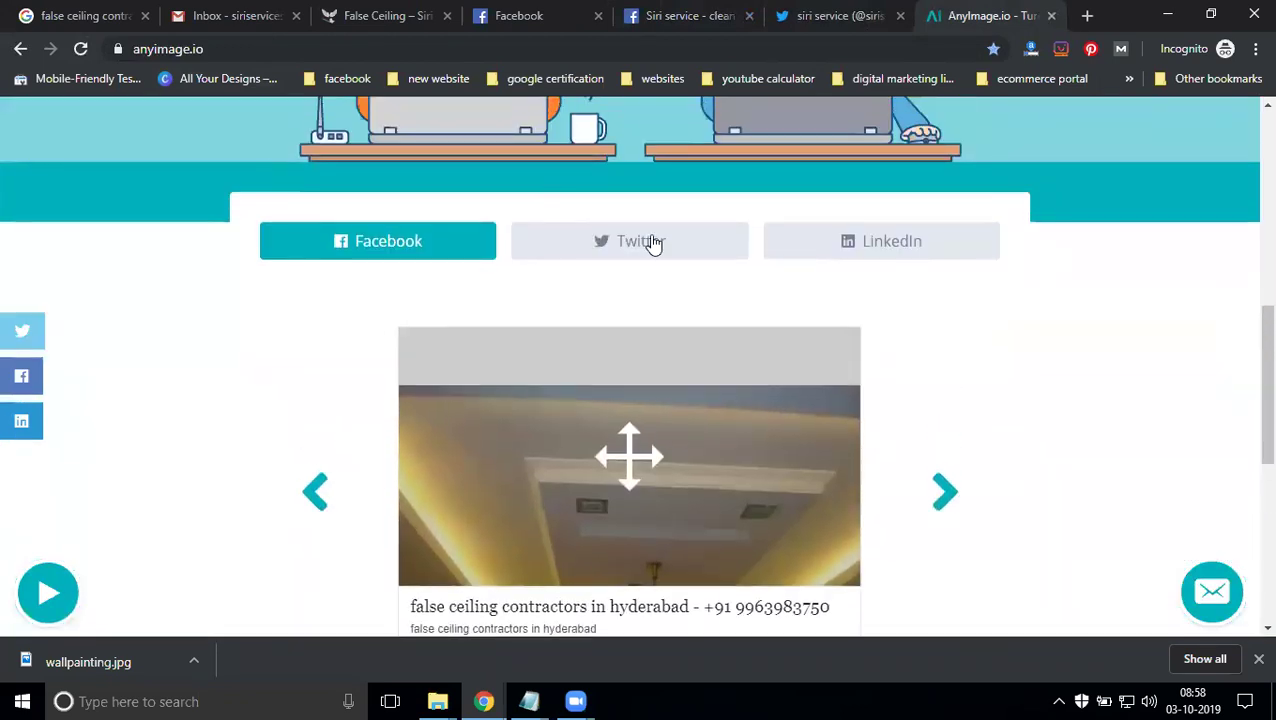
click(652, 243)
click(901, 244)
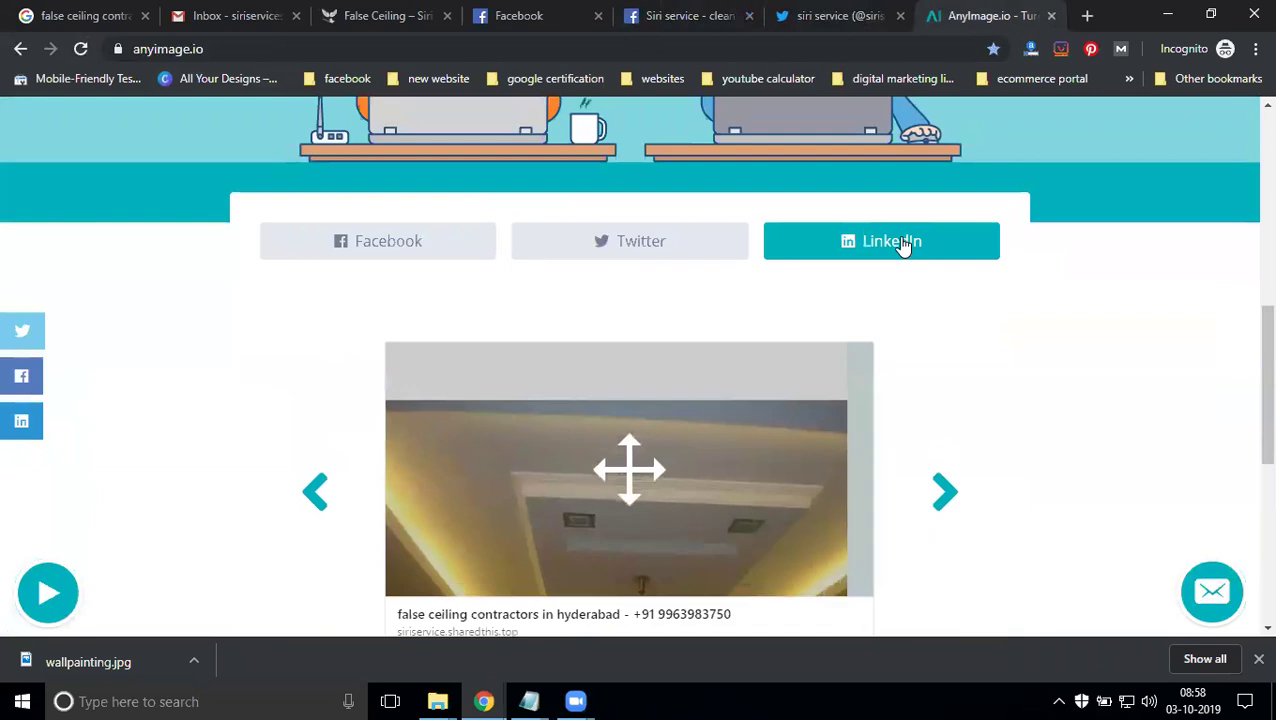
Reload the siri service Twitter profile to show the new false-ceiling card tweet, making 8 tweets
click(835, 15)
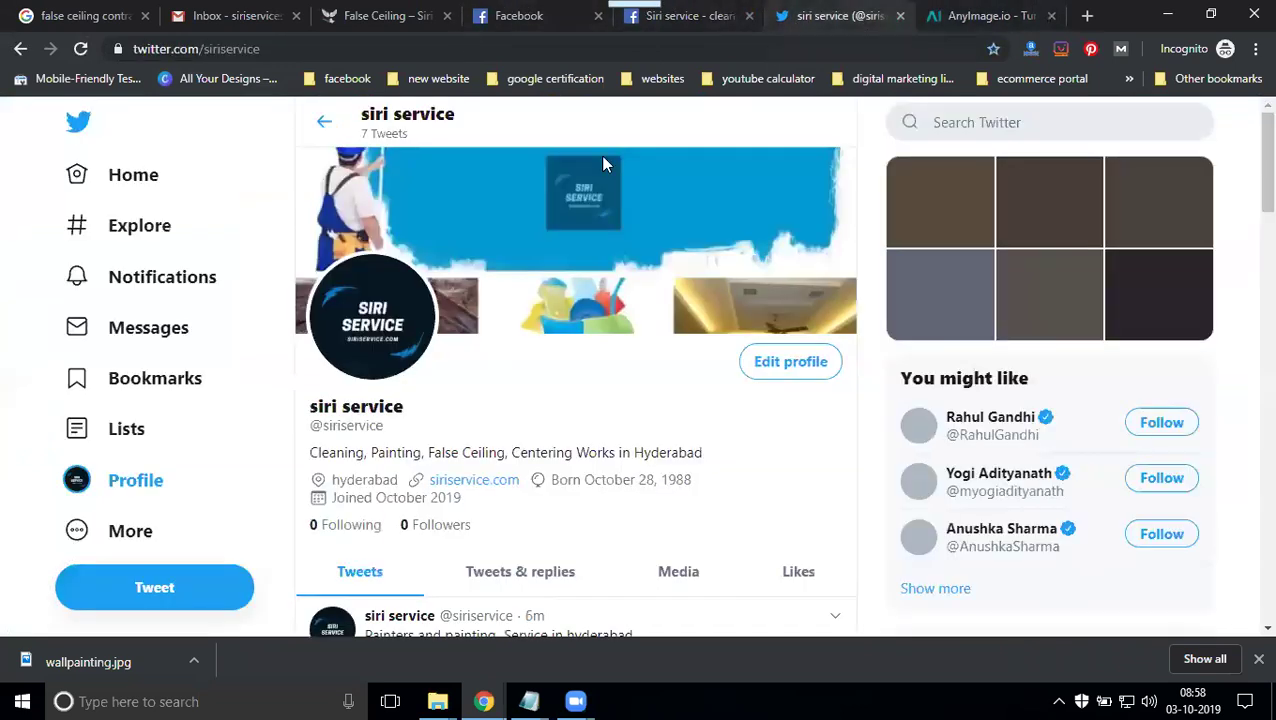
scroll(465, 205, down, 3)
key(F5)
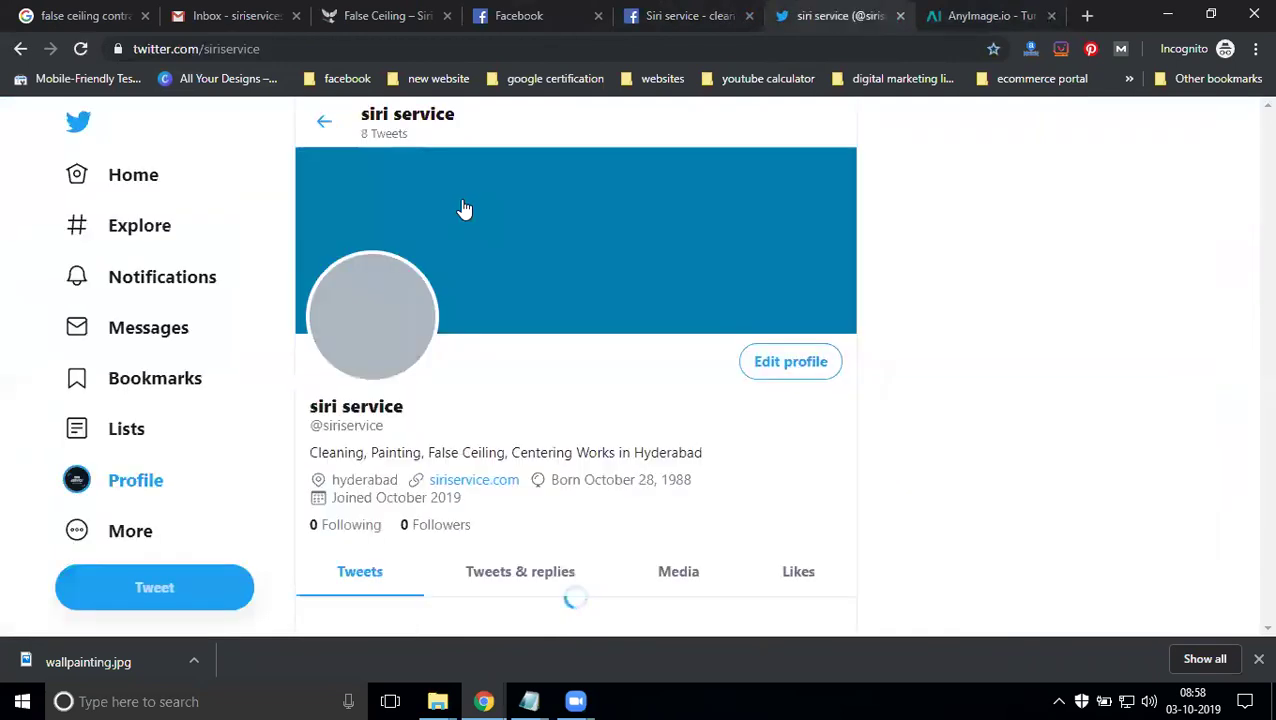
scroll(676, 262, down, 4)
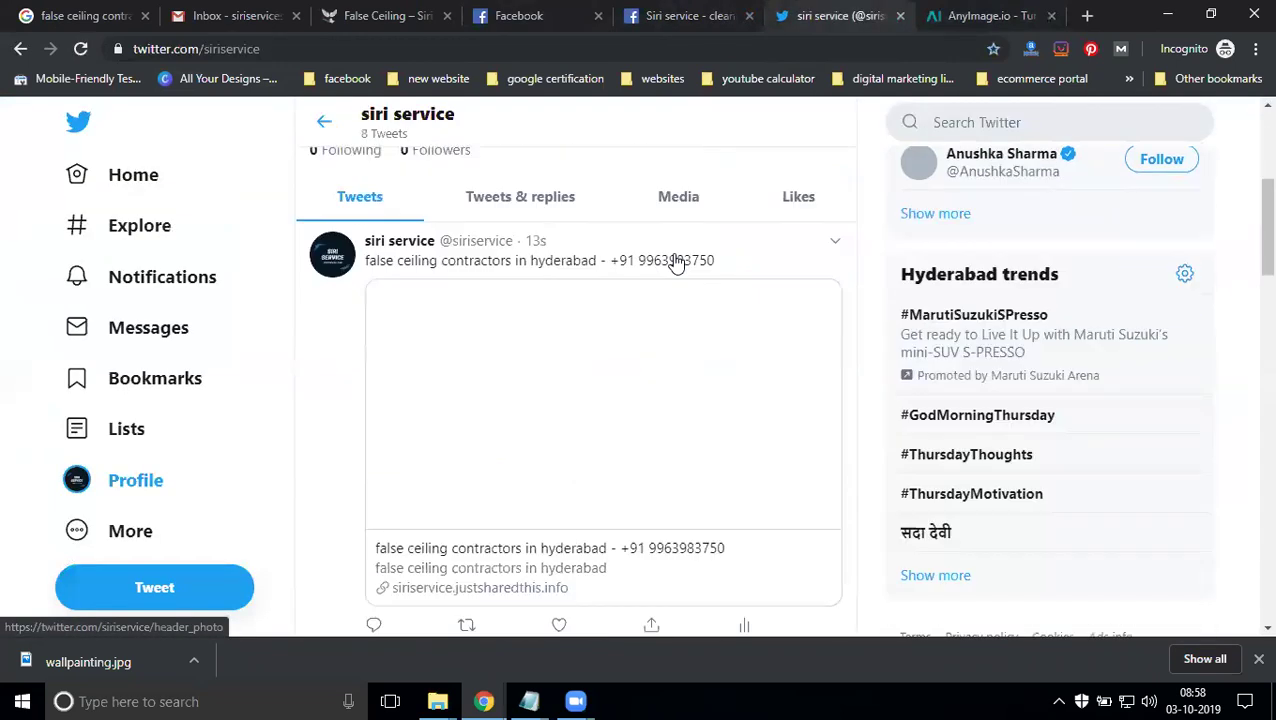